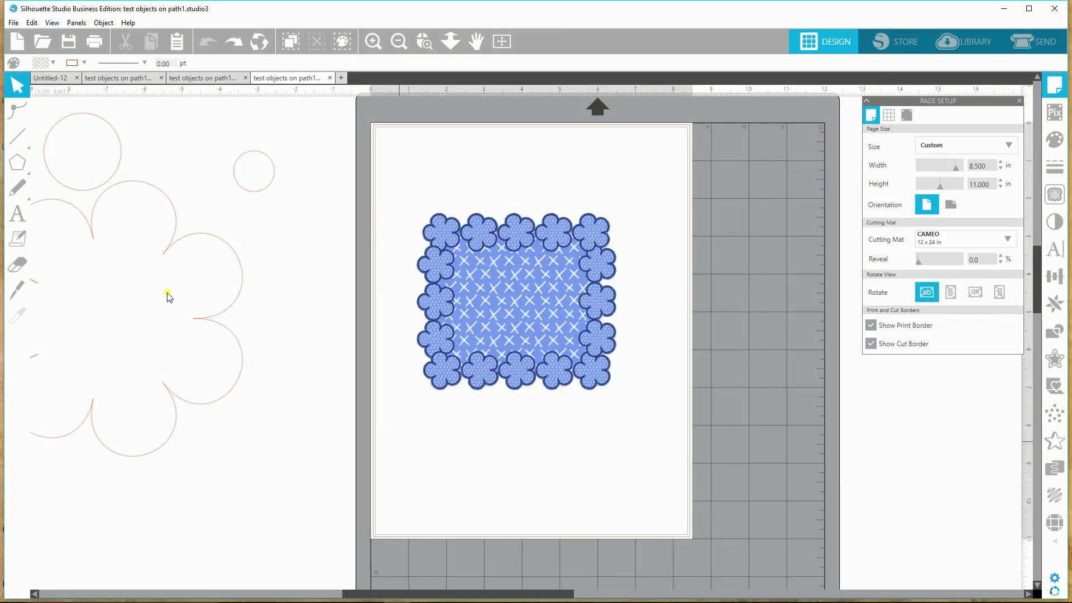
- Check the installed Silhouette Studio edition and release number in the program's About information and close it
{"action": "left_click", "coordinate": [128, 24]}
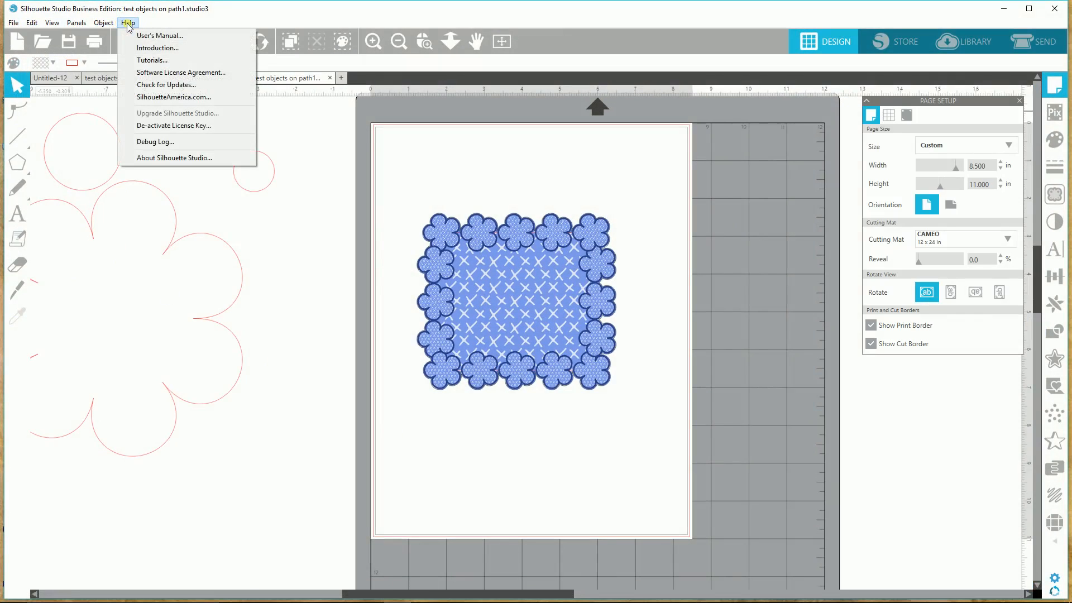
{"action": "left_click", "coordinate": [190, 158]}
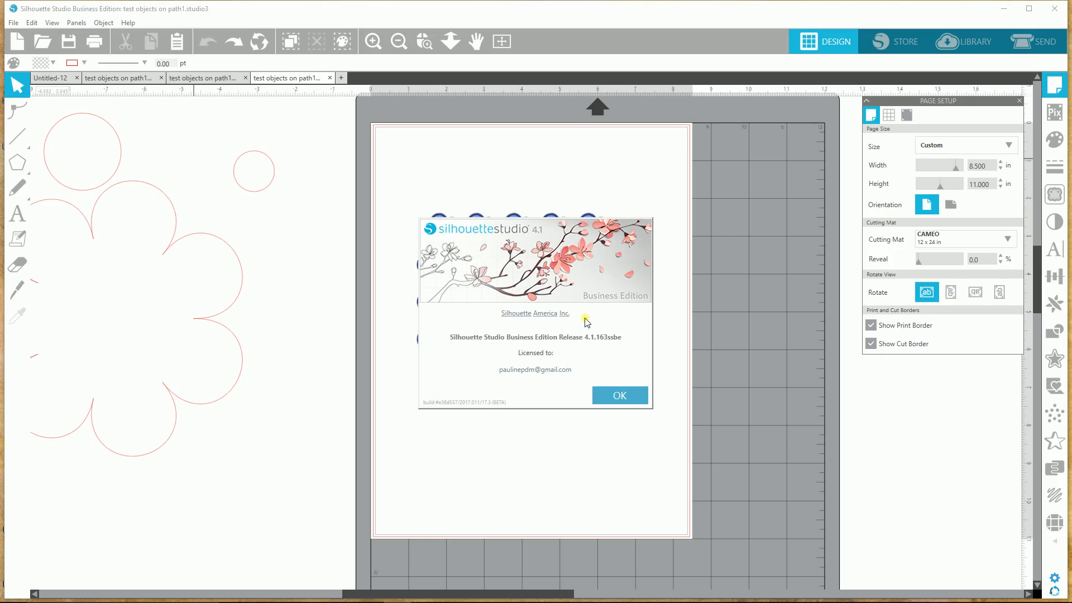
{"action": "left_click", "coordinate": [629, 396]}
{"action": "left_click", "coordinate": [626, 400]}
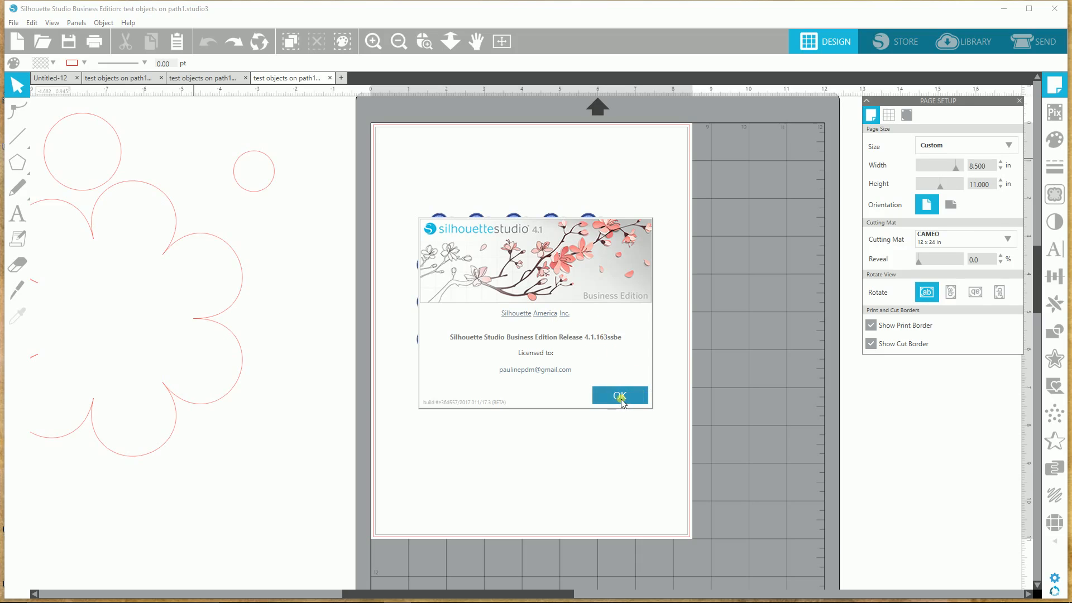
{"action": "left_click", "coordinate": [621, 399]}
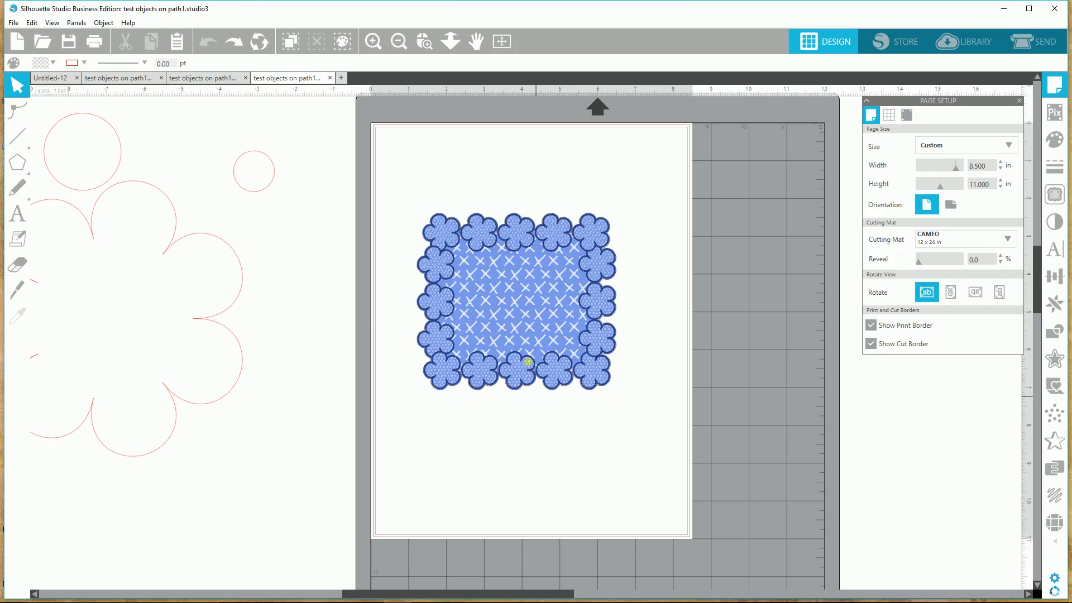
{"action": "left_click", "coordinate": [517, 373]}
{"action": "left_click_drag", "start_coordinate": [521, 373], "coordinate": [521, 373]}
{"action": "key", "text": "ctrl+z"}
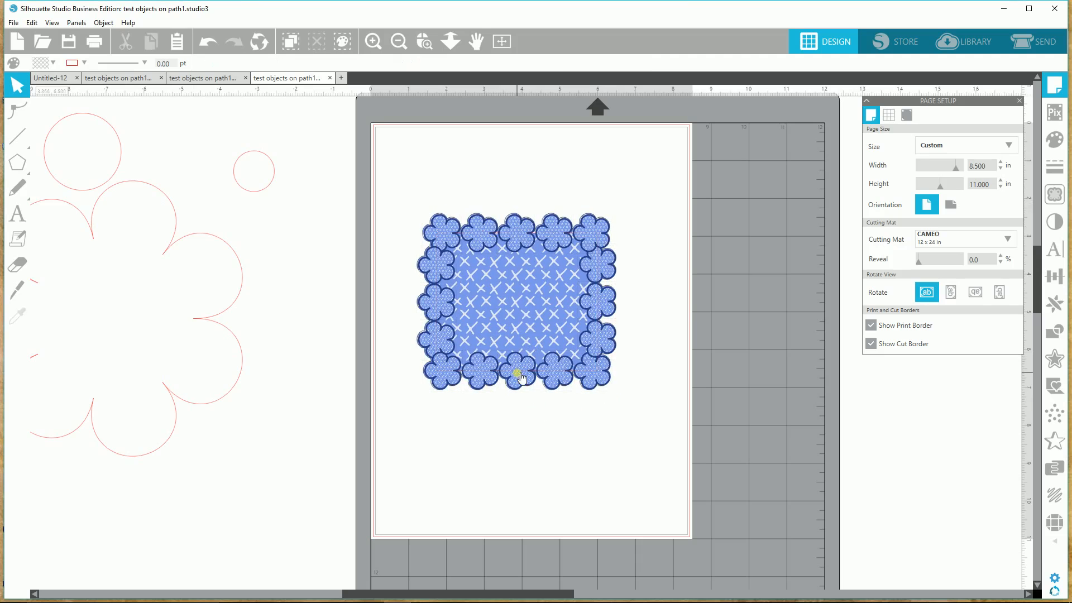
{"action": "key", "text": "v"}
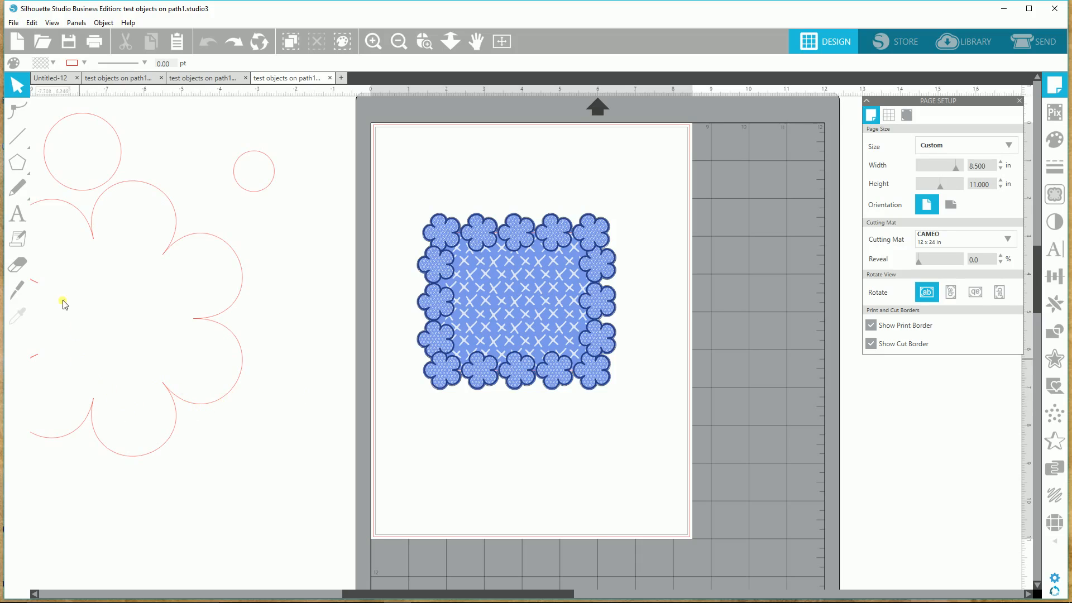
- Move the large scalloped outline beside the page so that its whole shape is in view
{"action": "left_click_drag", "start_coordinate": [170, 244], "coordinate": [256, 280]}
{"action": "left_click", "coordinate": [256, 280]}
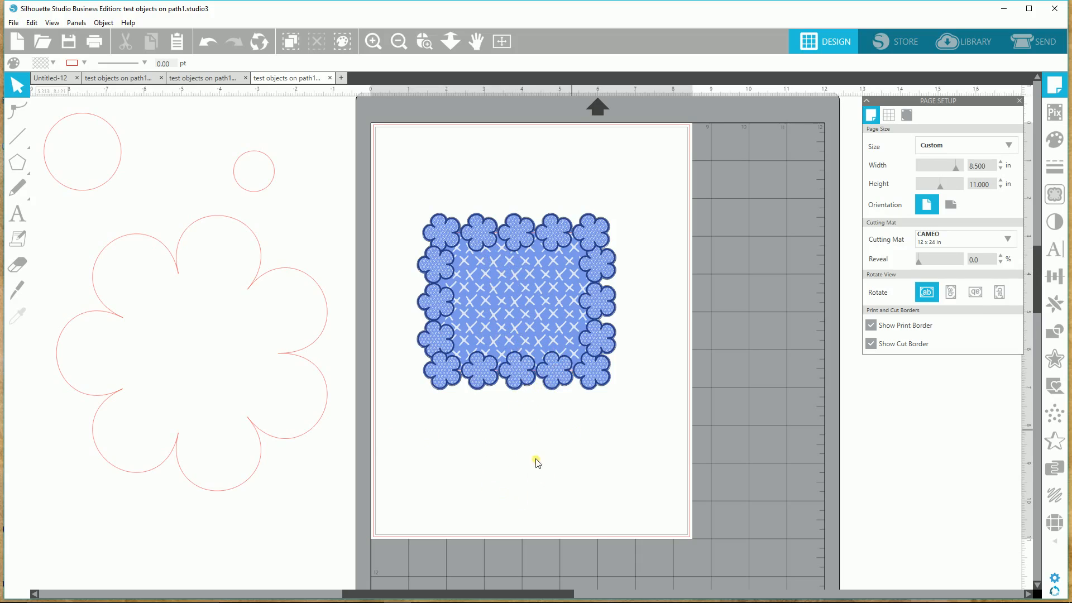
- Switch to the ConsolidatedSilhouette folder, view the example images test objects on path1a and path1b in Photos, and return to Silhouette Studio
{"action": "key", "text": "super"}
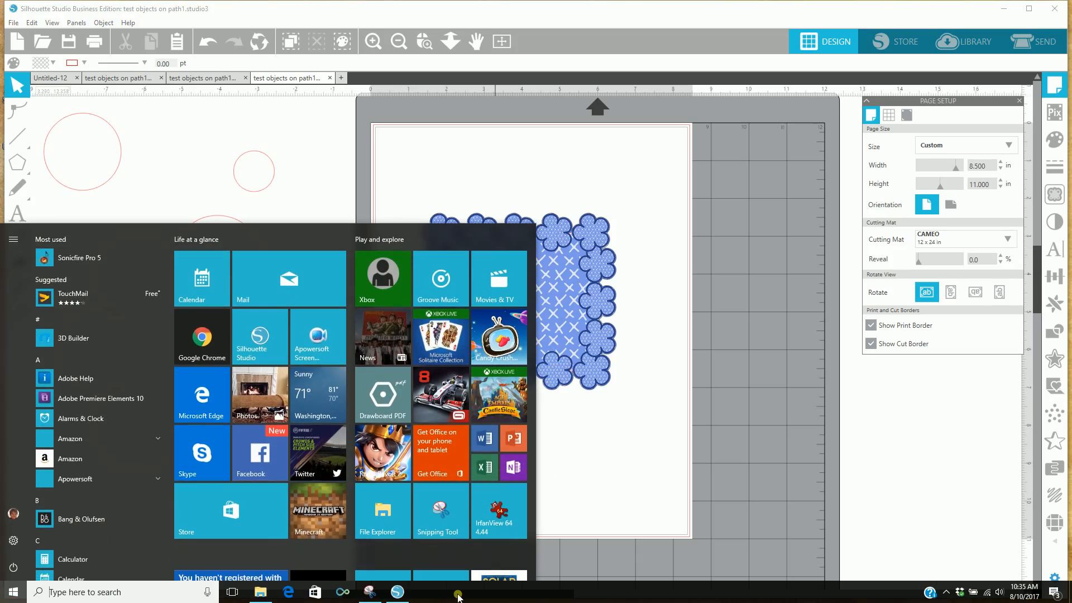
{"action": "left_click", "coordinate": [232, 593]}
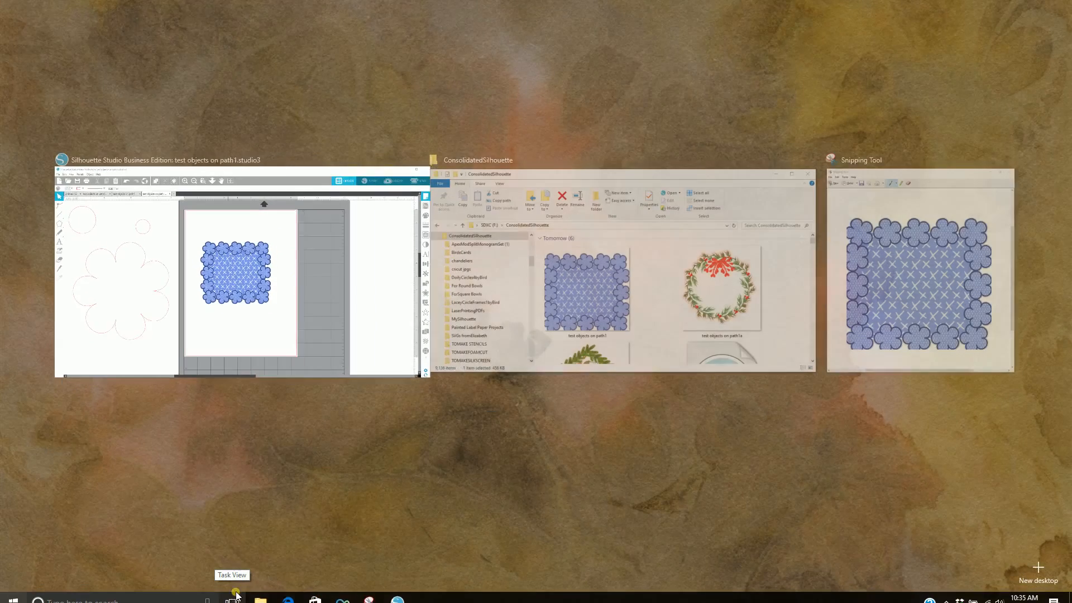
{"action": "left_click", "coordinate": [675, 350]}
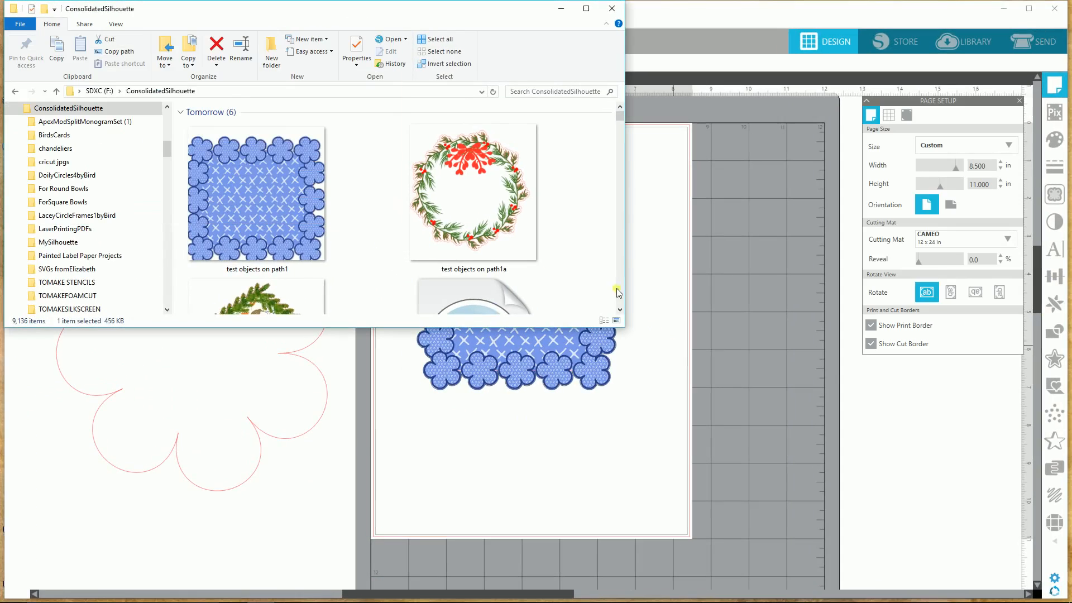
{"action": "left_click", "coordinate": [518, 247]}
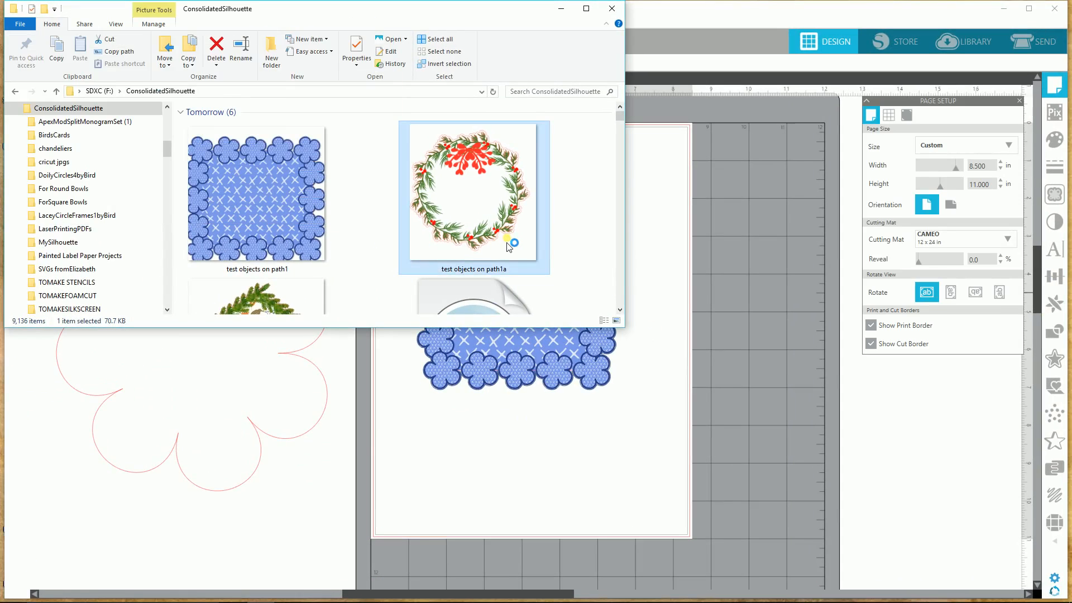
{"action": "double_click", "coordinate": [508, 243]}
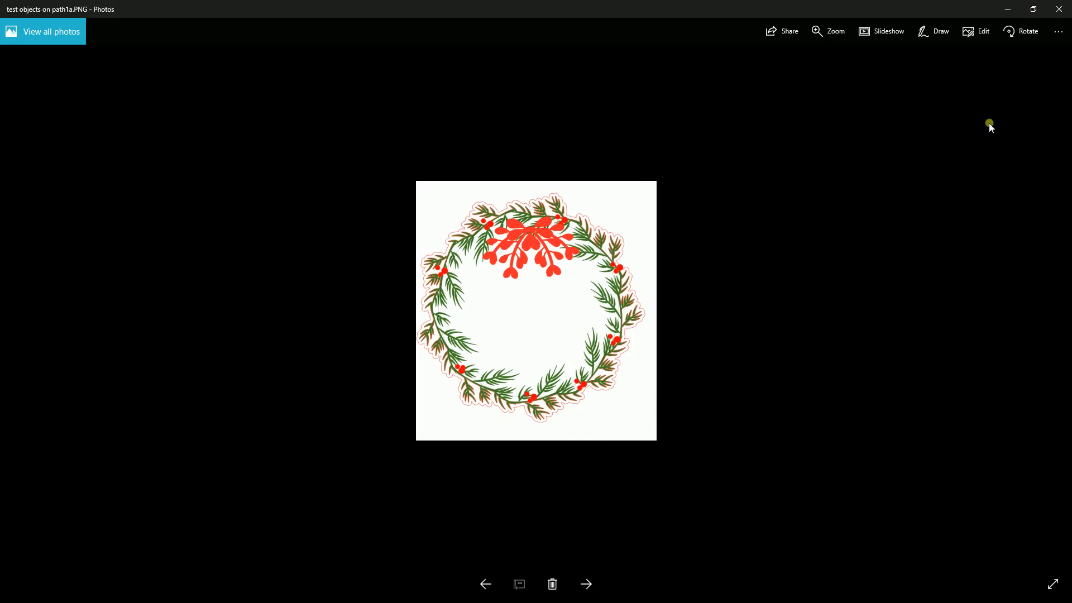
{"action": "left_click", "coordinate": [586, 585]}
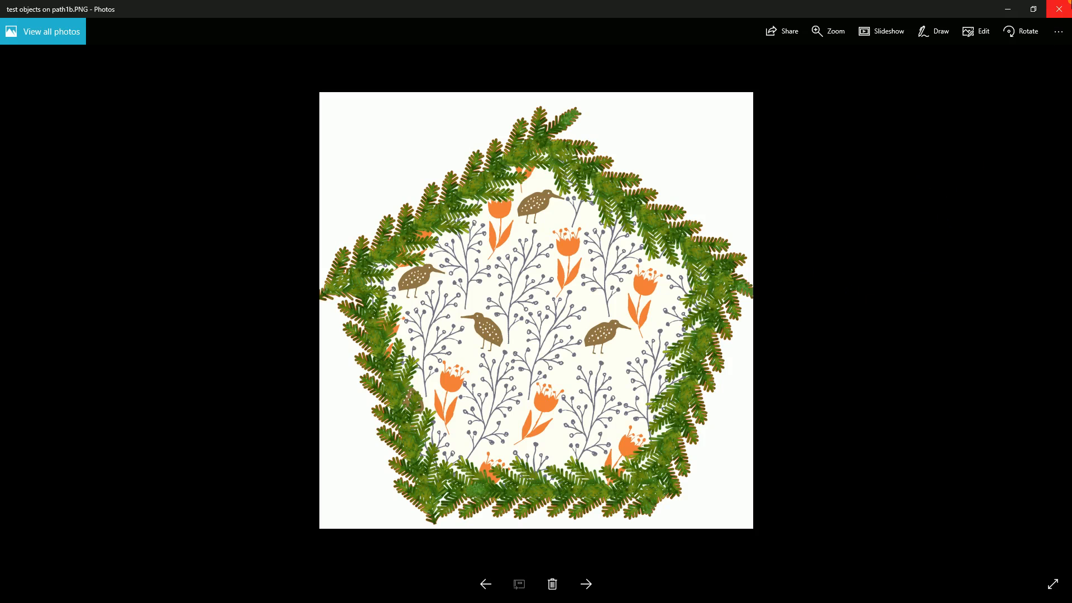
{"action": "left_click", "coordinate": [1062, 7]}
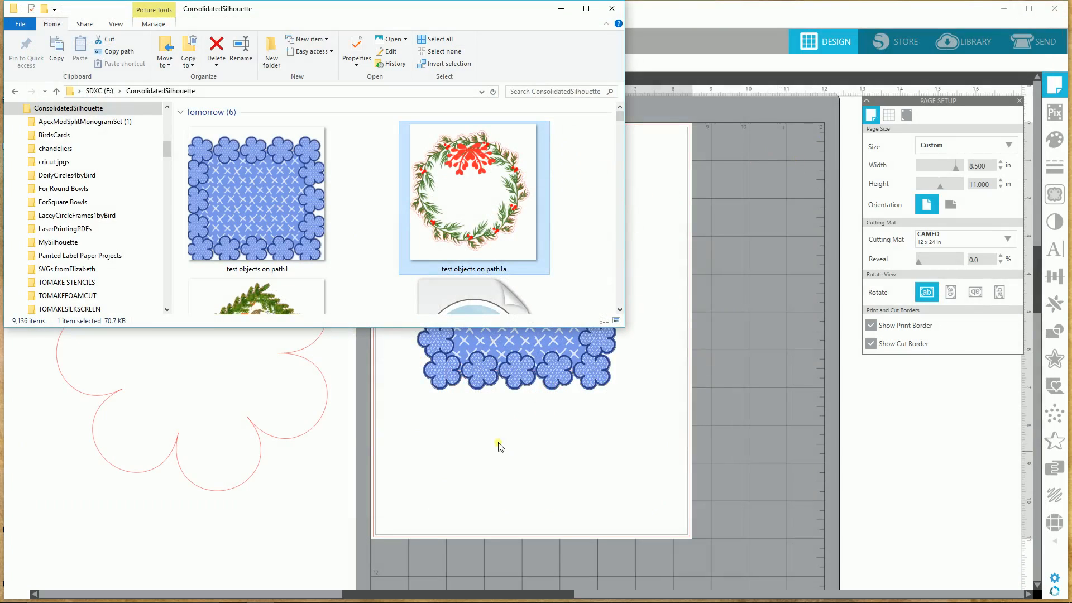
{"action": "left_click", "coordinate": [561, 8]}
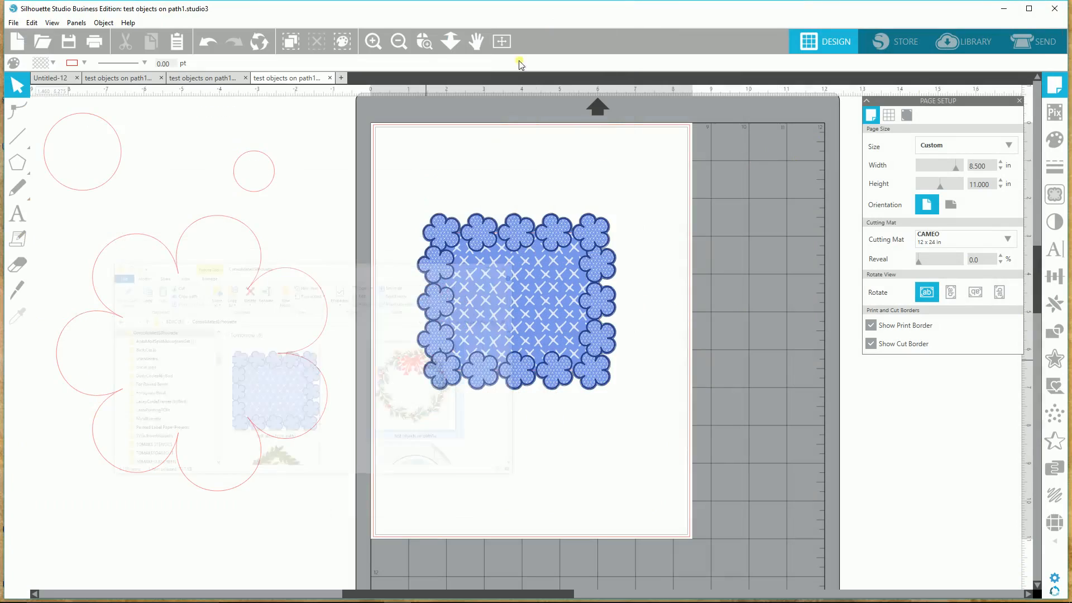
- Create a new document and draw a five-sided polygon about 5.9 in wide and 5.7 in high on the page
{"action": "left_click", "coordinate": [18, 41]}
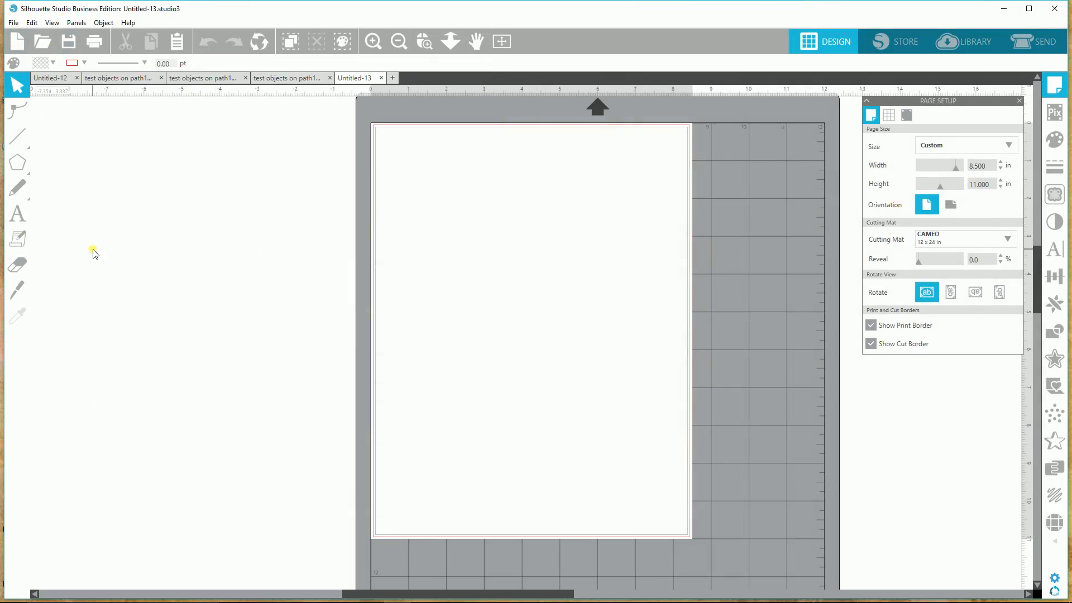
{"action": "mouse_move", "coordinate": [18, 174]}
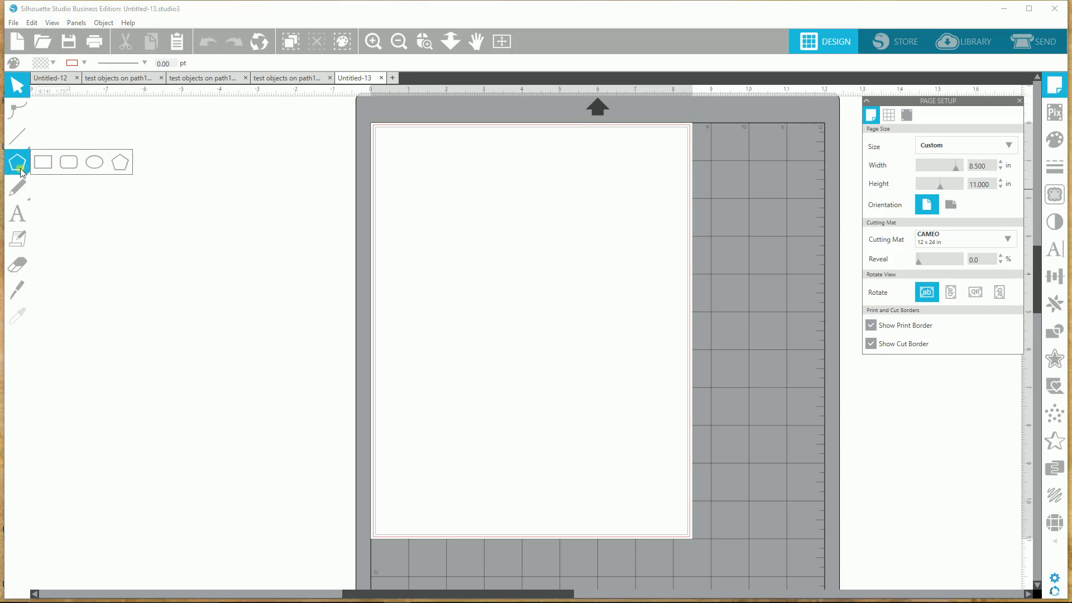
{"action": "left_click", "coordinate": [121, 169]}
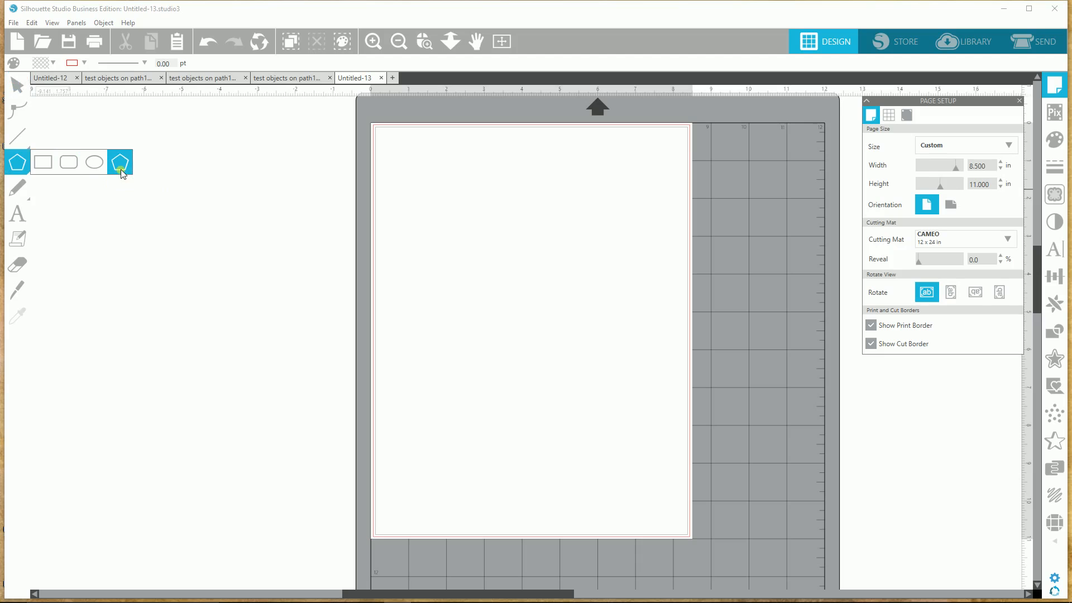
{"action": "left_click_drag", "start_coordinate": [481, 230], "coordinate": [541, 312]}
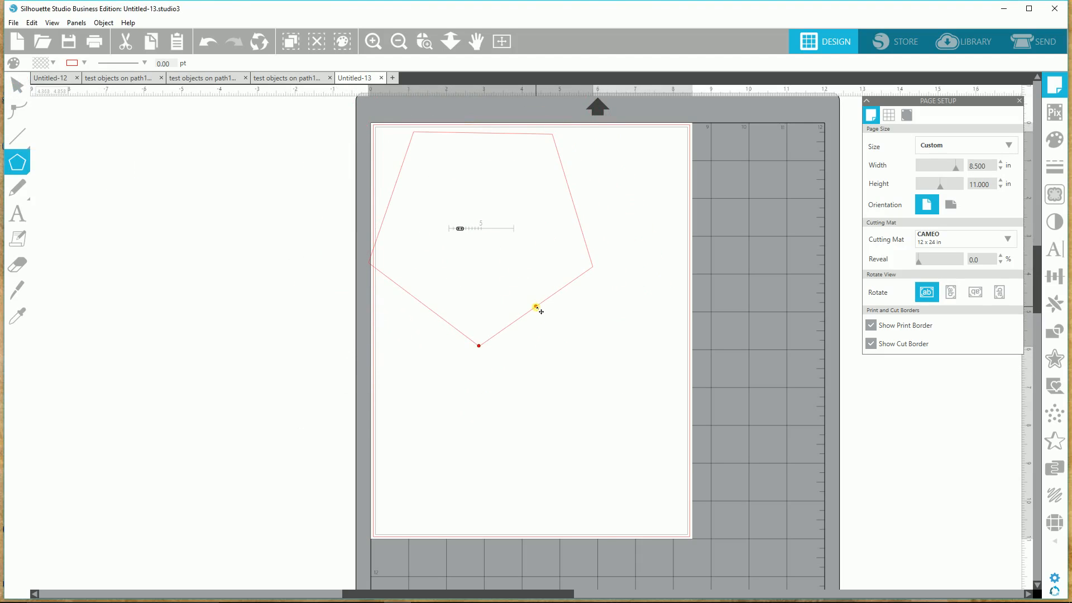
- Move the pentagon to the middle of the page and enlarge it to about 6.2 by 5.9 in
{"action": "left_click", "coordinate": [20, 267]}
{"action": "left_click", "coordinate": [17, 86]}
{"action": "left_click_drag", "start_coordinate": [454, 331], "coordinate": [509, 428]}
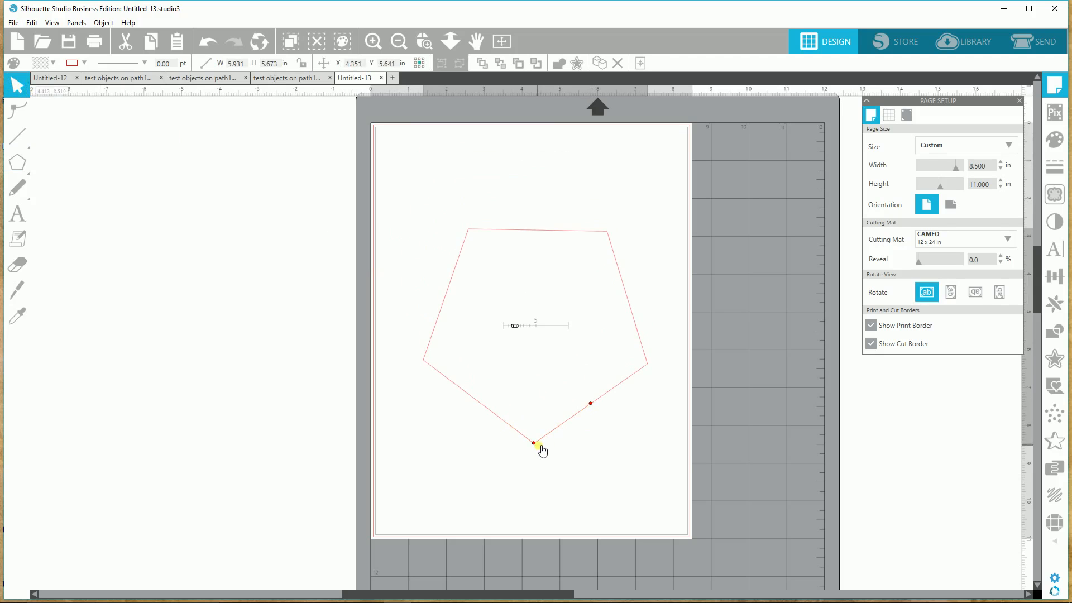
{"action": "mouse_move", "coordinate": [593, 404]}
{"action": "left_mouse_down"}
{"action": "mouse_move", "coordinate": [613, 422]}
{"action": "mouse_move", "coordinate": [602, 416]}
{"action": "left_mouse_up"}
{"action": "left_click_drag", "start_coordinate": [536, 466], "coordinate": [536, 454]}
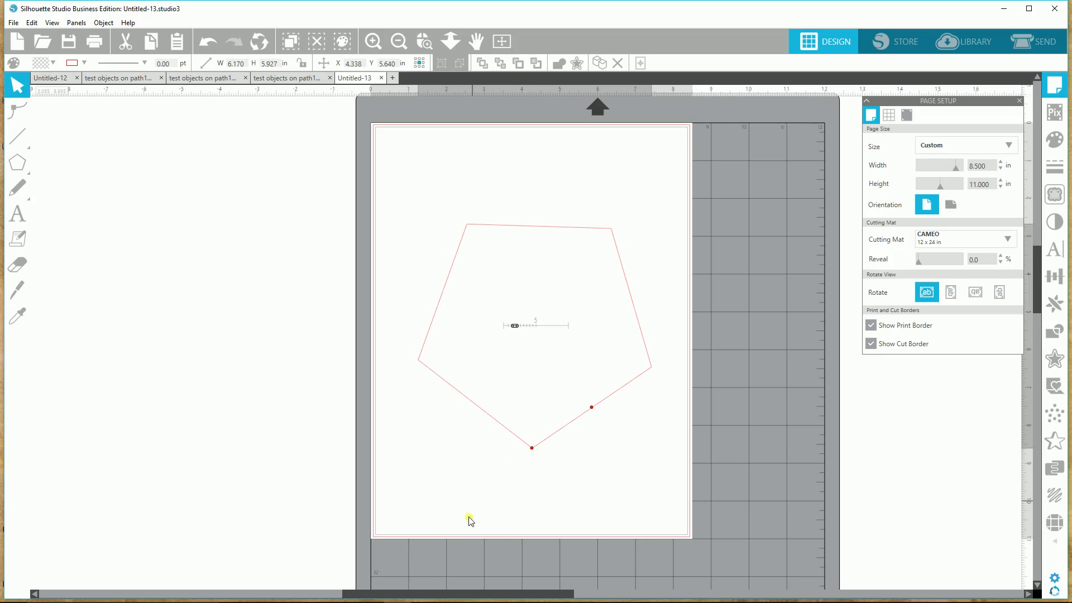
- Insert the sled and sprig design from the library's Recent Downloads into the document
{"action": "left_click", "coordinate": [970, 39]}
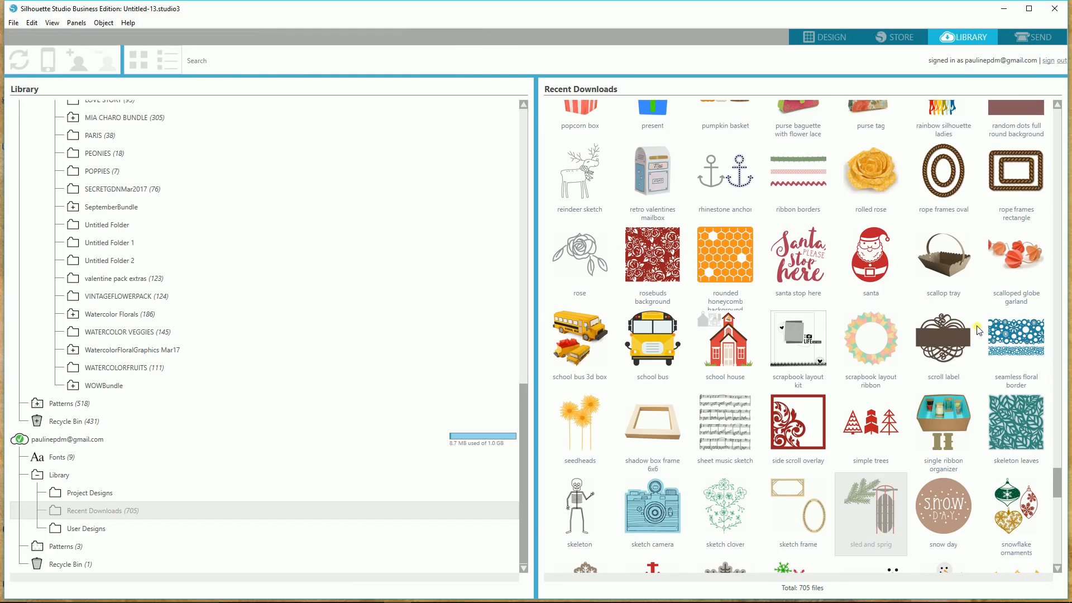
{"action": "scroll", "coordinate": [787, 405], "scroll_direction": "down", "scroll_amount": 3}
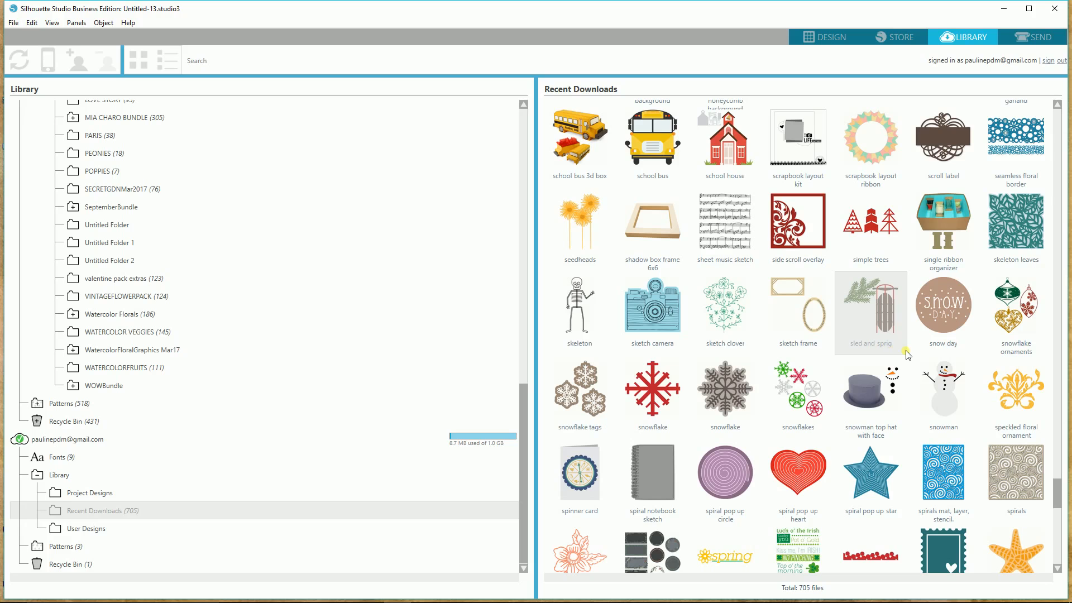
{"action": "double_click", "coordinate": [880, 328]}
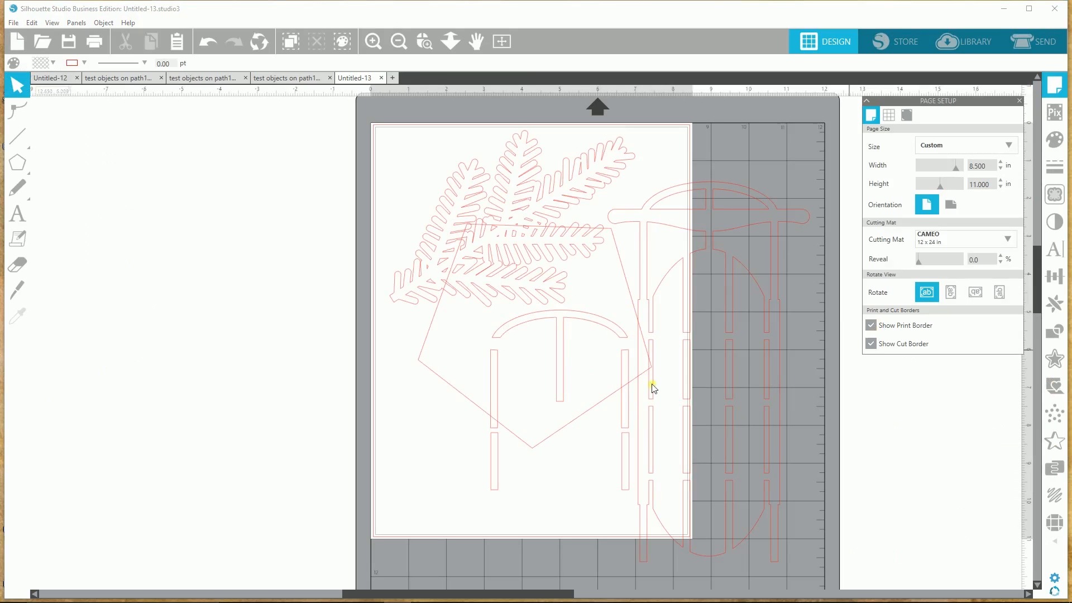
- Ungroup the sled and sprig design, leaving the sled parts off the page and placing the sprig over the page
{"action": "left_click_drag", "start_coordinate": [490, 202], "coordinate": [222, 255]}
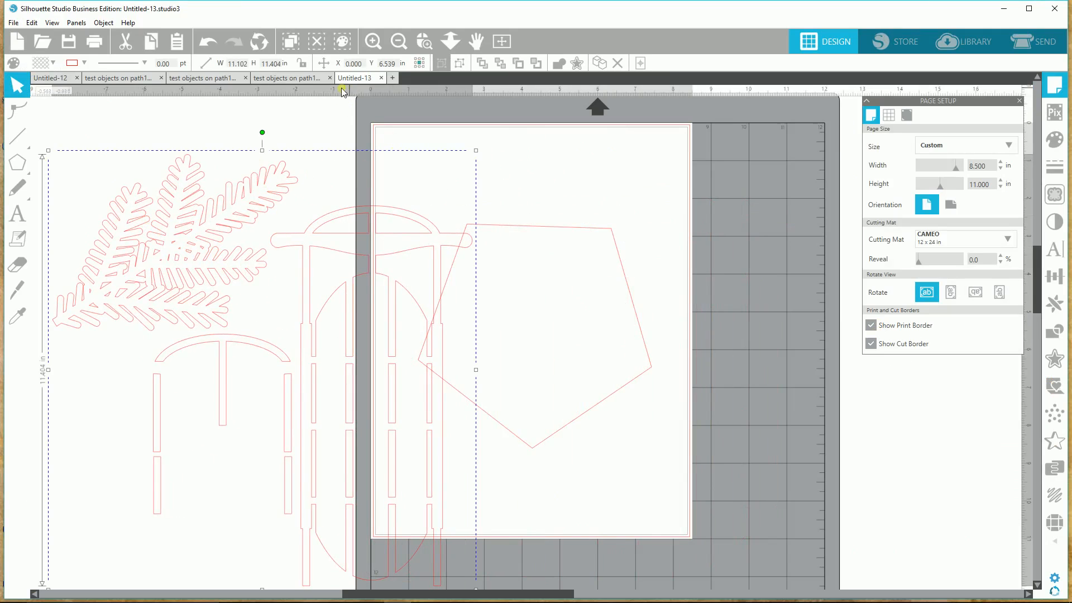
{"action": "left_click", "coordinate": [461, 65]}
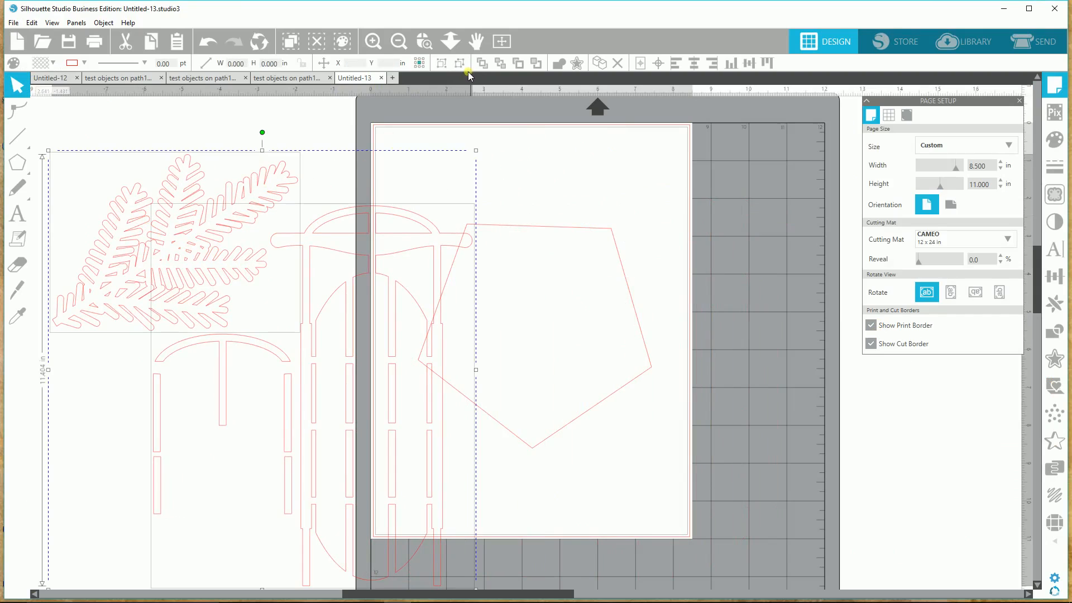
{"action": "left_click", "coordinate": [793, 182]}
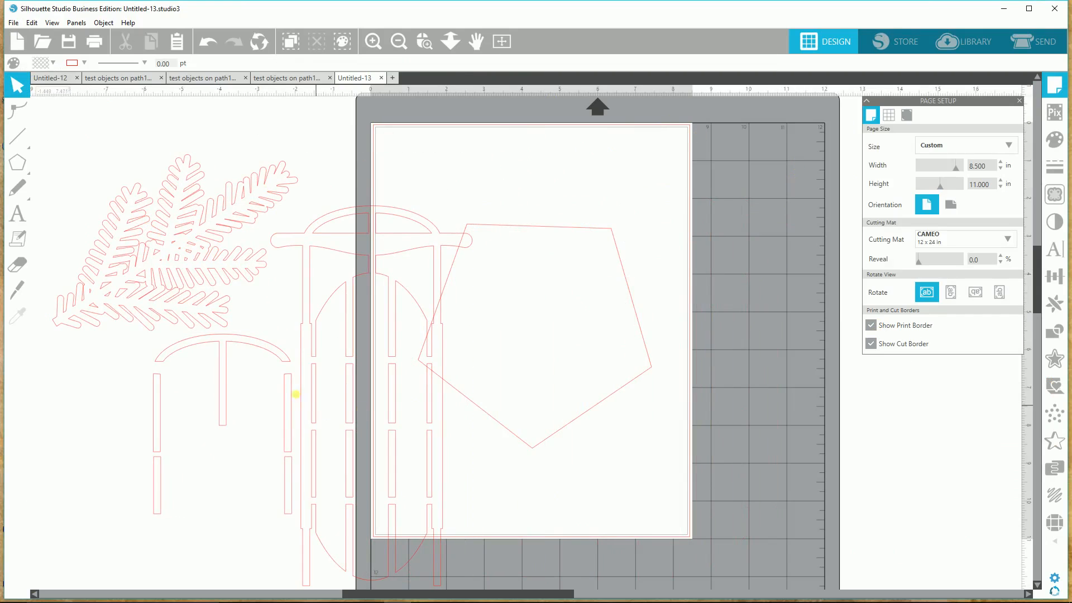
{"action": "left_click_drag", "start_coordinate": [284, 376], "coordinate": [72, 570]}
{"action": "left_click_drag", "start_coordinate": [187, 316], "coordinate": [467, 315]}
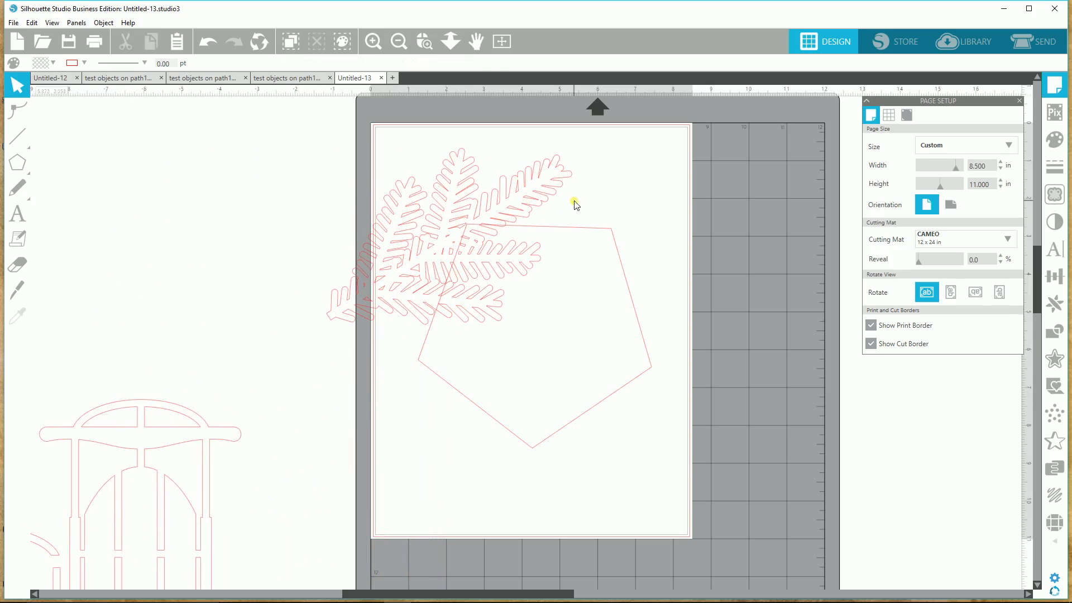
- Shrink the sprig to about 3.4 by 2.5 in near the page's upper edge and move the pentagon down clear of it
{"action": "left_click", "coordinate": [547, 205]}
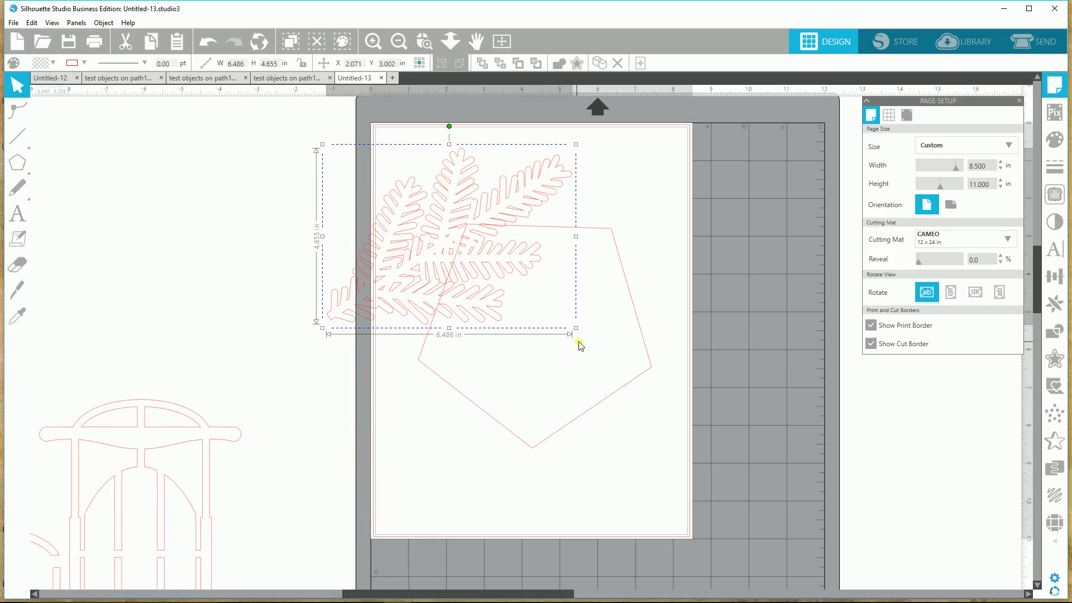
{"action": "left_click_drag", "start_coordinate": [576, 329], "coordinate": [551, 200]}
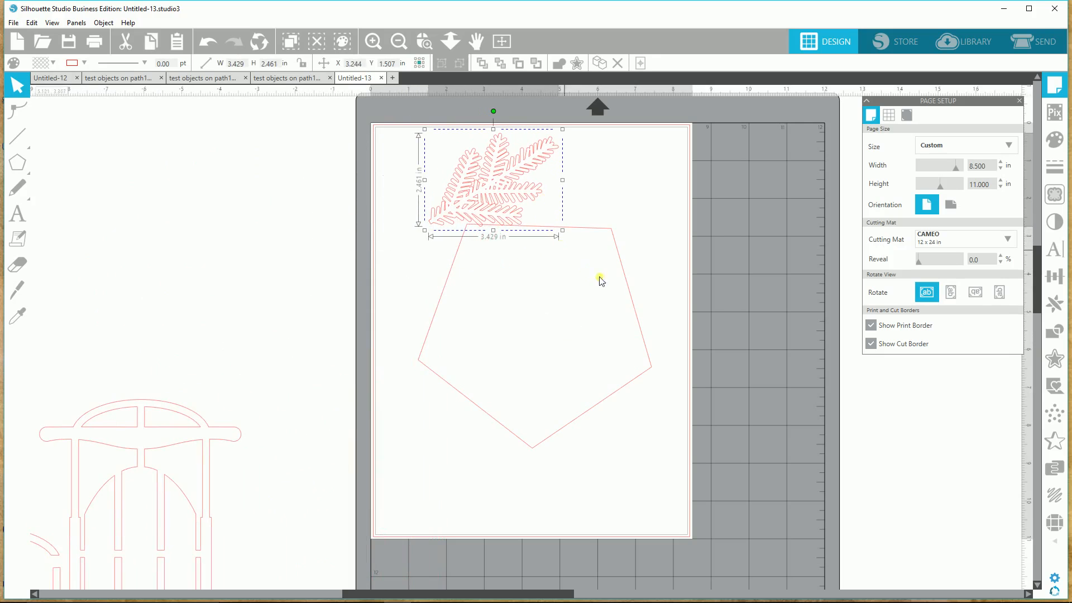
{"action": "left_click_drag", "start_coordinate": [634, 321], "coordinate": [627, 373]}
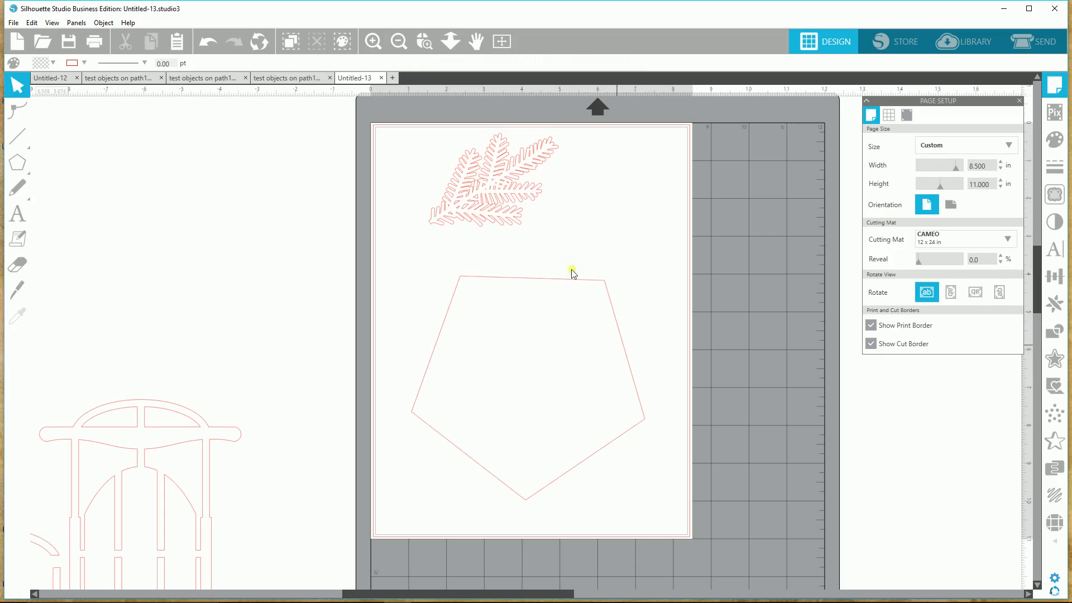
- Rotate the sprig until its stem lies horizontal, reduce it to about 2.1 by 1.5 in, and place it just above the pentagon
{"action": "left_click_drag", "start_coordinate": [543, 154], "coordinate": [579, 224]}
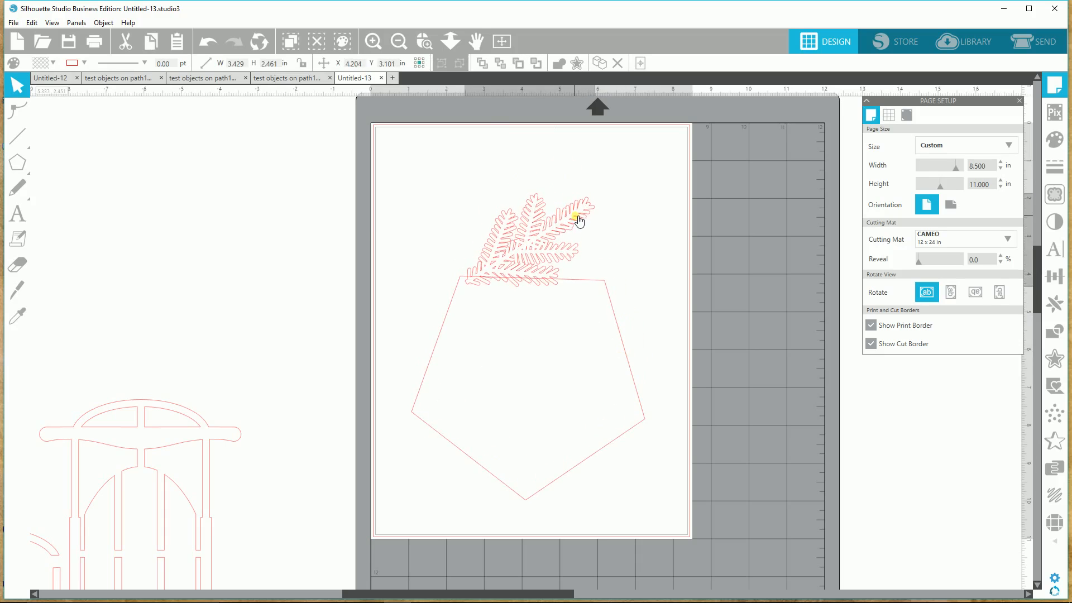
{"action": "left_click_drag", "start_coordinate": [530, 172], "coordinate": [561, 198]}
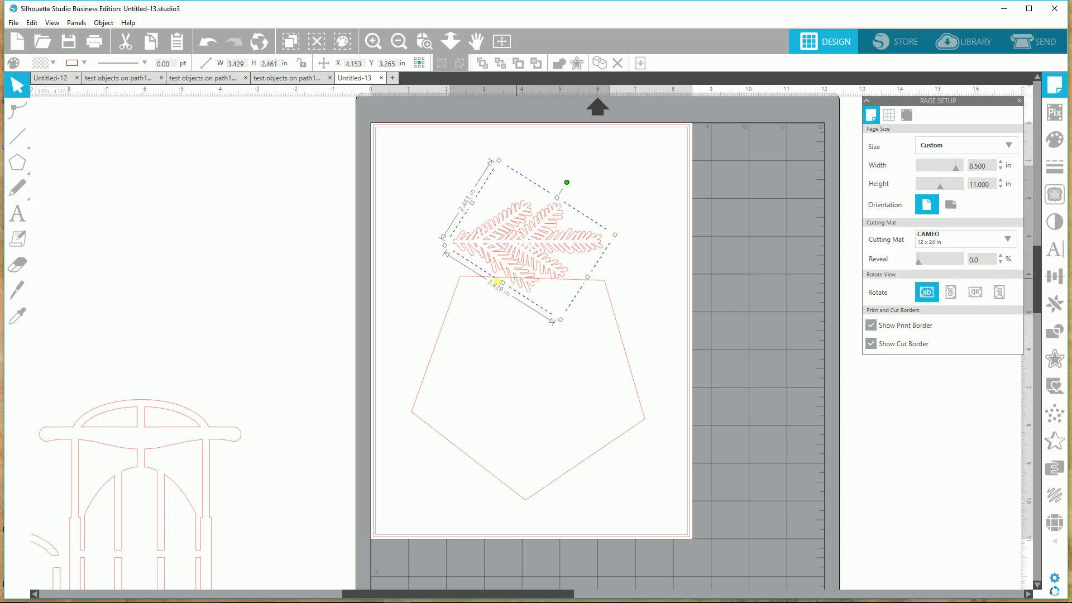
{"action": "left_click_drag", "start_coordinate": [547, 250], "coordinate": [520, 238]}
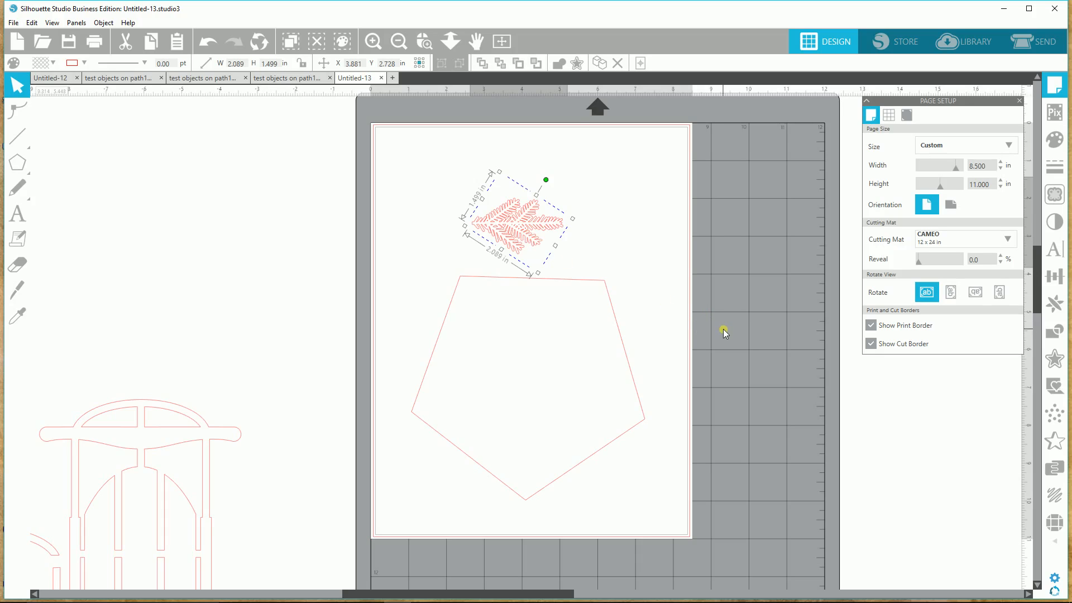
- Replicate the sprig around the pentagon with Object on Path, attaching it to the pentagon's upper edge
{"action": "left_click", "coordinate": [1057, 309]}
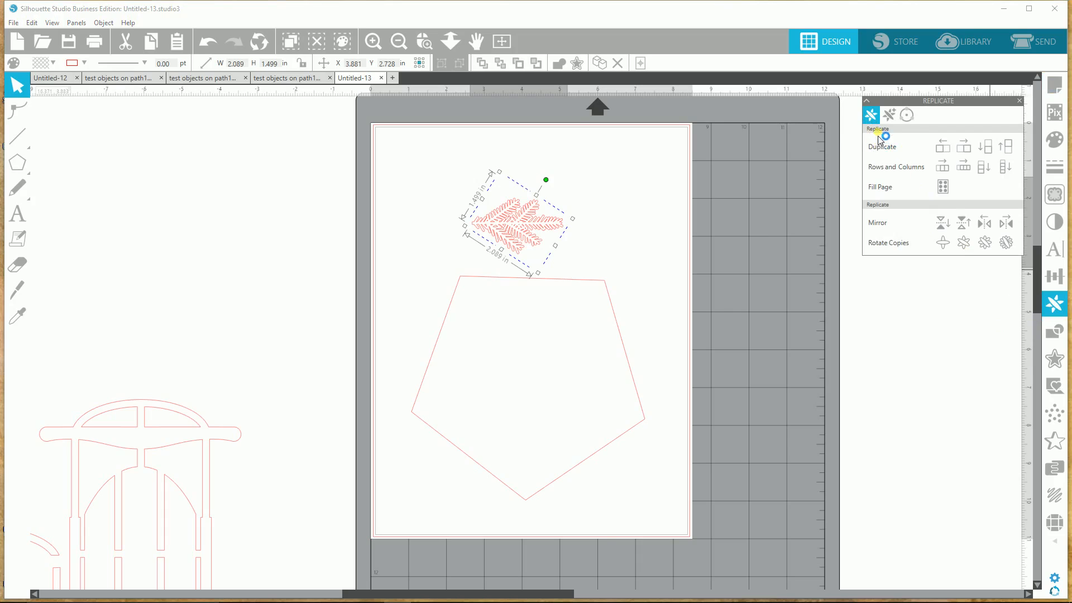
{"action": "left_click", "coordinate": [892, 118]}
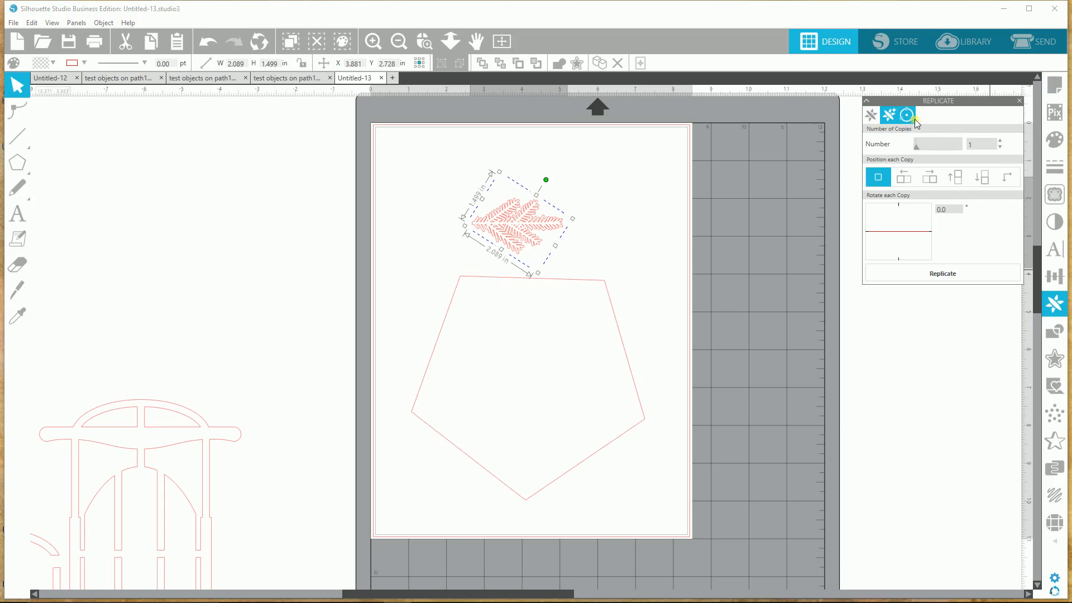
{"action": "left_click", "coordinate": [908, 116]}
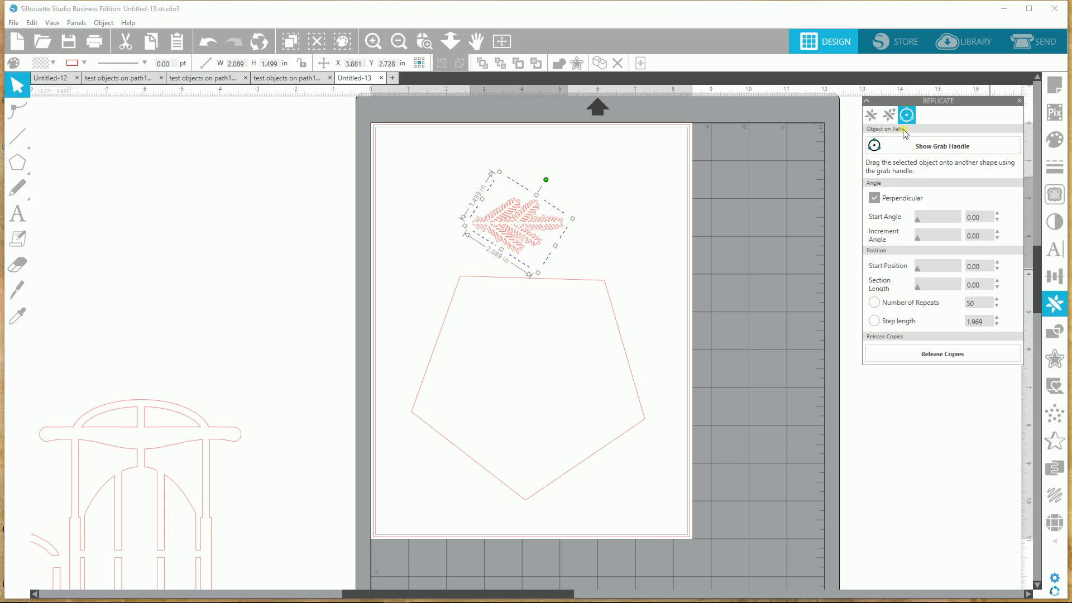
{"action": "left_click", "coordinate": [879, 148]}
{"action": "left_click_drag", "start_coordinate": [520, 228], "coordinate": [472, 286]}
{"action": "left_click_drag", "start_coordinate": [519, 222], "coordinate": [518, 277]}
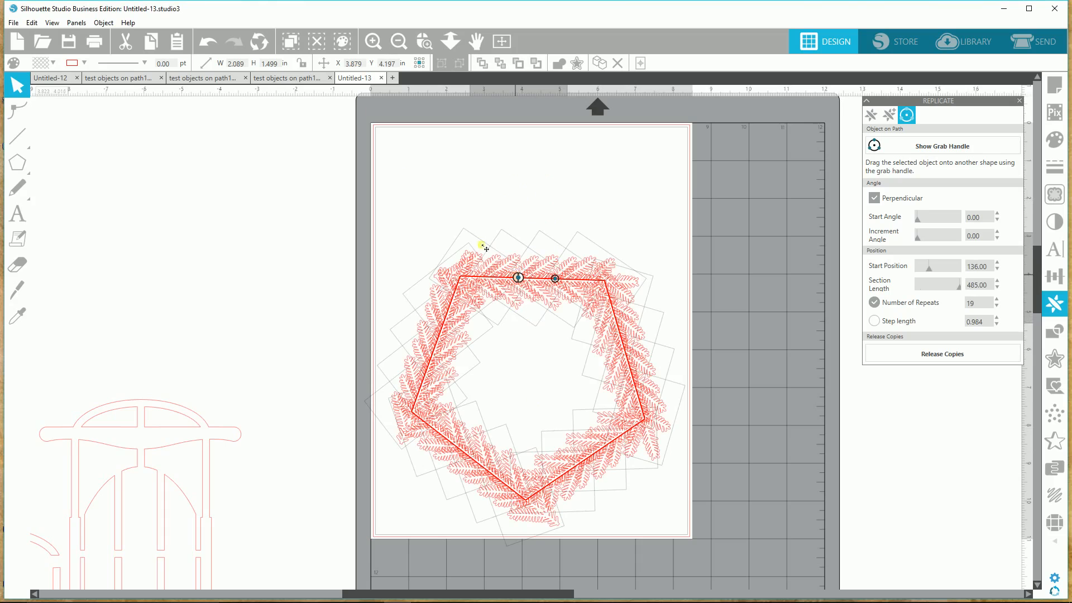
- Widen the spacing of the sprig copies along the pentagon to about 2.0 in, giving 9 repeats
{"action": "left_click", "coordinate": [424, 42]}
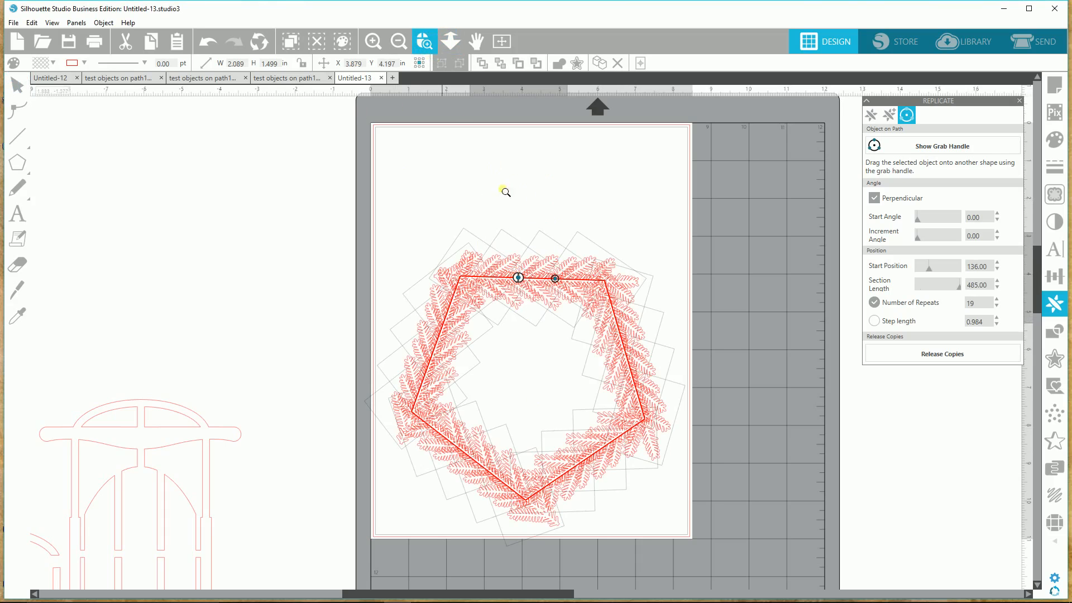
{"action": "left_click", "coordinate": [545, 283]}
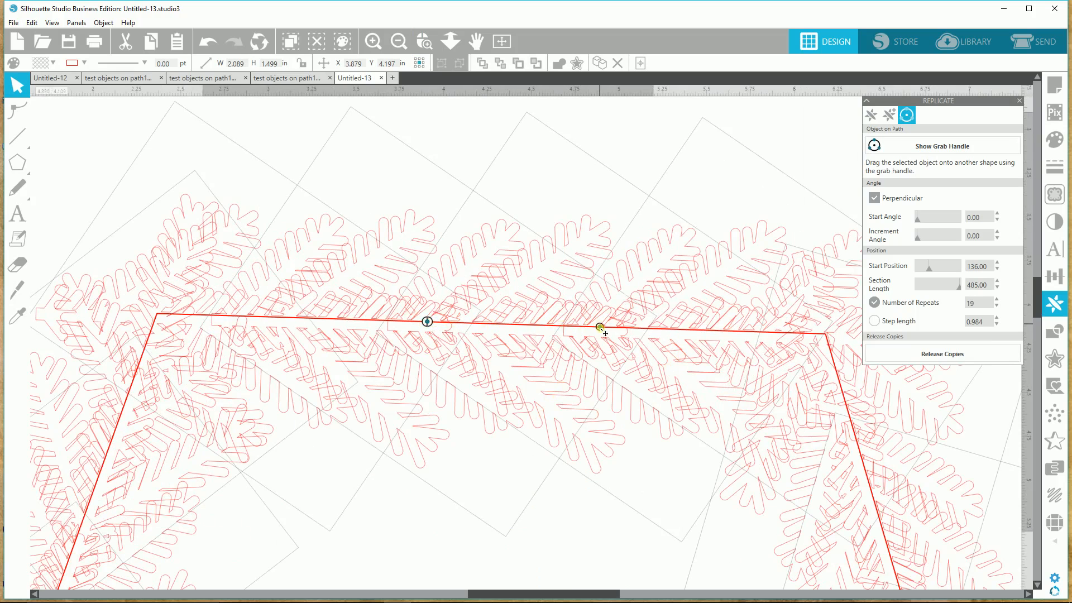
{"action": "left_click_drag", "start_coordinate": [605, 329], "coordinate": [778, 379]}
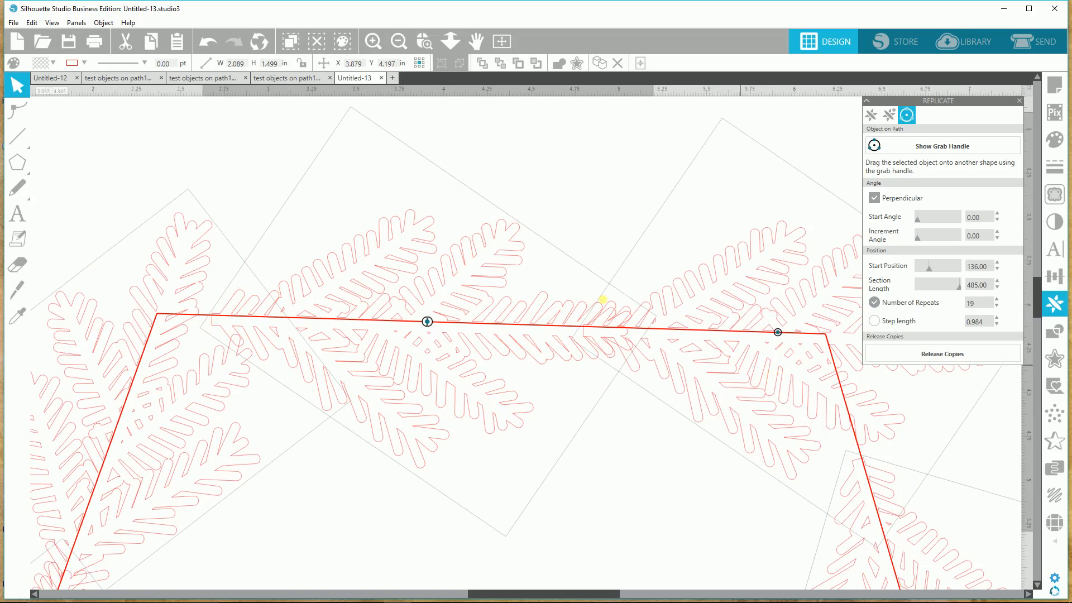
- Select the pentagon with its sprigs, move it up the page and rotate it until one point faces up and the base is horizontal
{"action": "left_click", "coordinate": [399, 41]}
{"action": "left_click", "coordinate": [398, 41]}
{"action": "left_click", "coordinate": [398, 41]}
{"action": "left_click_drag", "start_coordinate": [351, 197], "coordinate": [655, 504]}
{"action": "left_click_drag", "start_coordinate": [485, 346], "coordinate": [481, 223]}
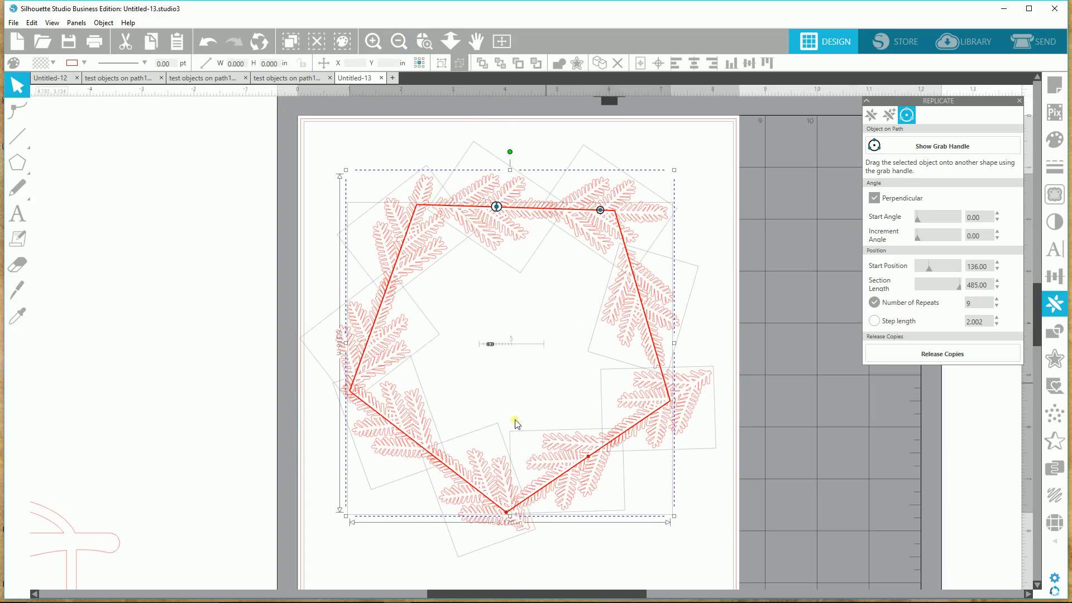
{"action": "left_click_drag", "start_coordinate": [514, 156], "coordinate": [601, 222]}
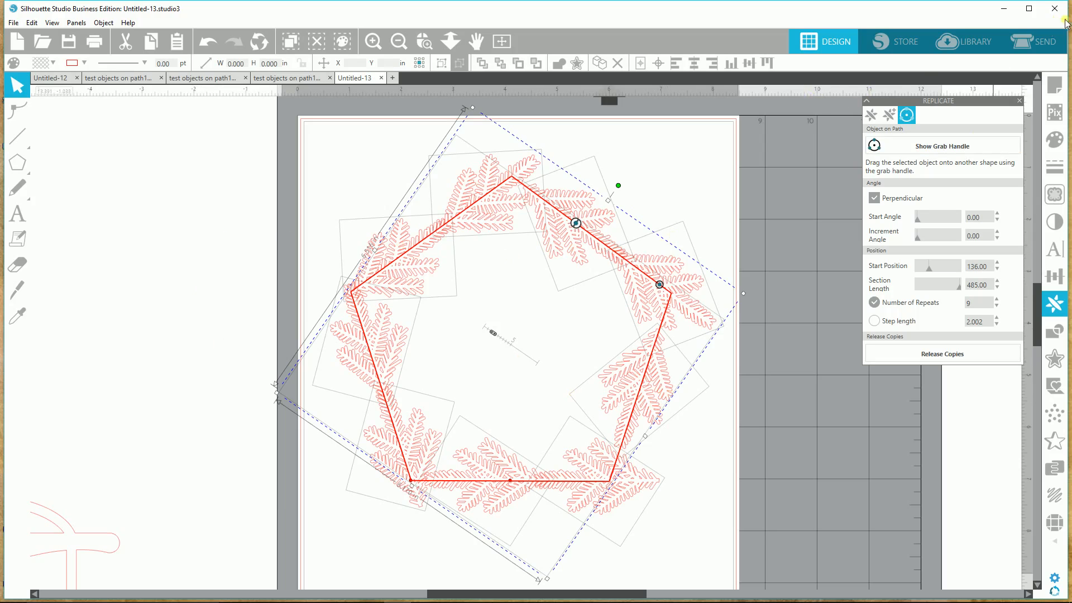
- Examine the overlapping cut lines of the sprigs in the cut preview and return to the design view
{"action": "left_click", "coordinate": [1036, 42]}
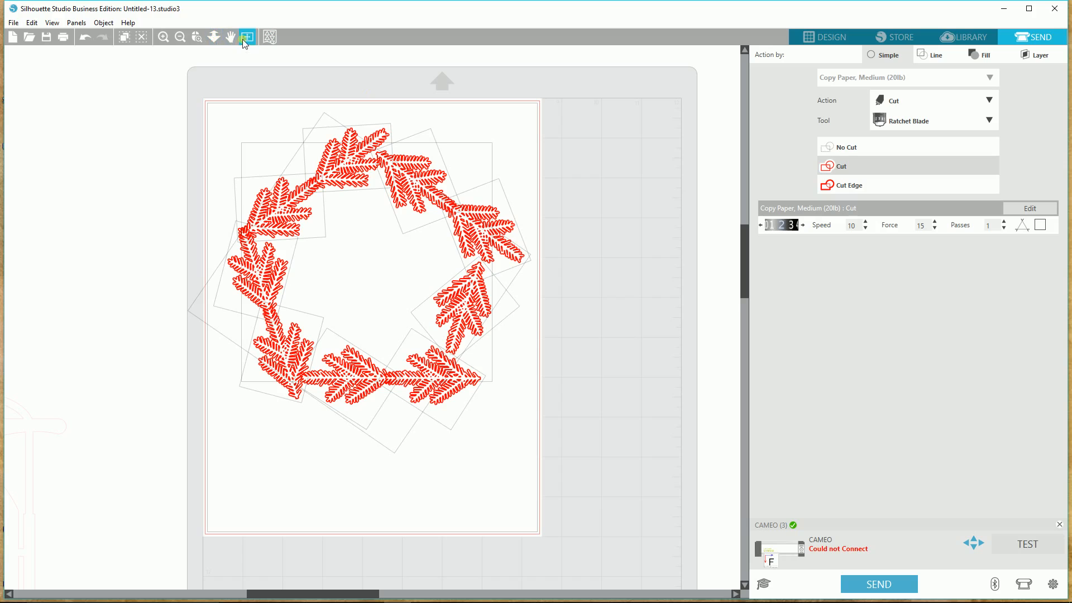
{"action": "left_click", "coordinate": [197, 37]}
{"action": "left_click", "coordinate": [310, 212]}
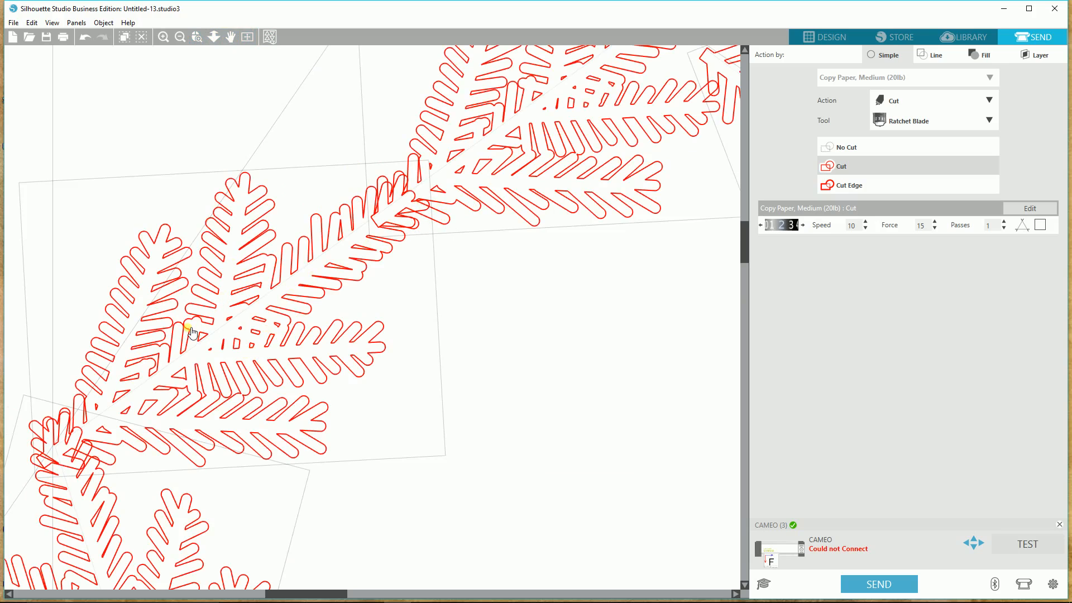
{"action": "left_click", "coordinate": [179, 39]}
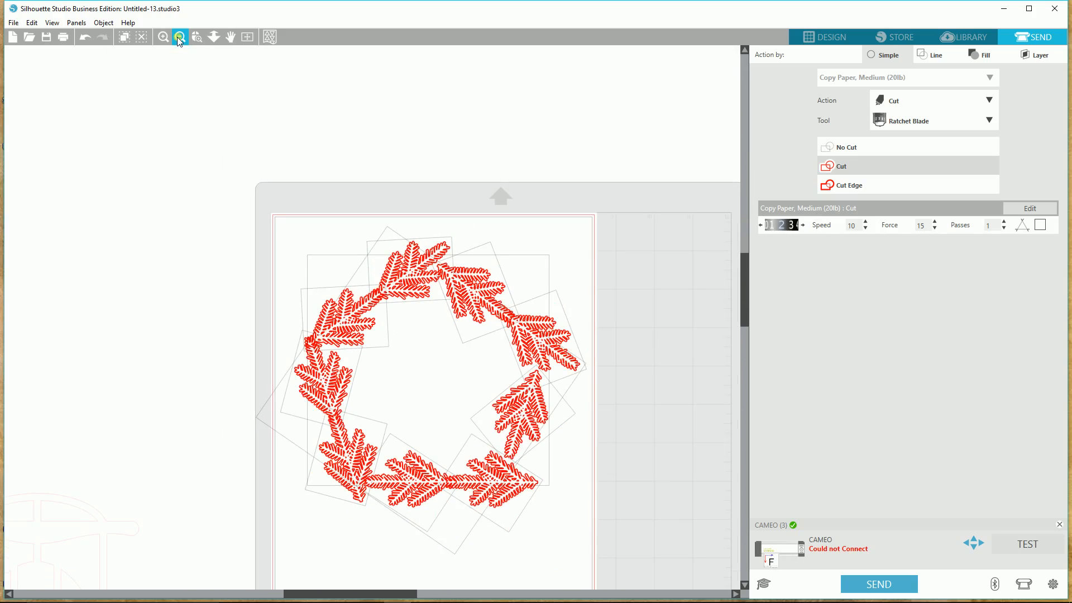
{"action": "left_click", "coordinate": [829, 36]}
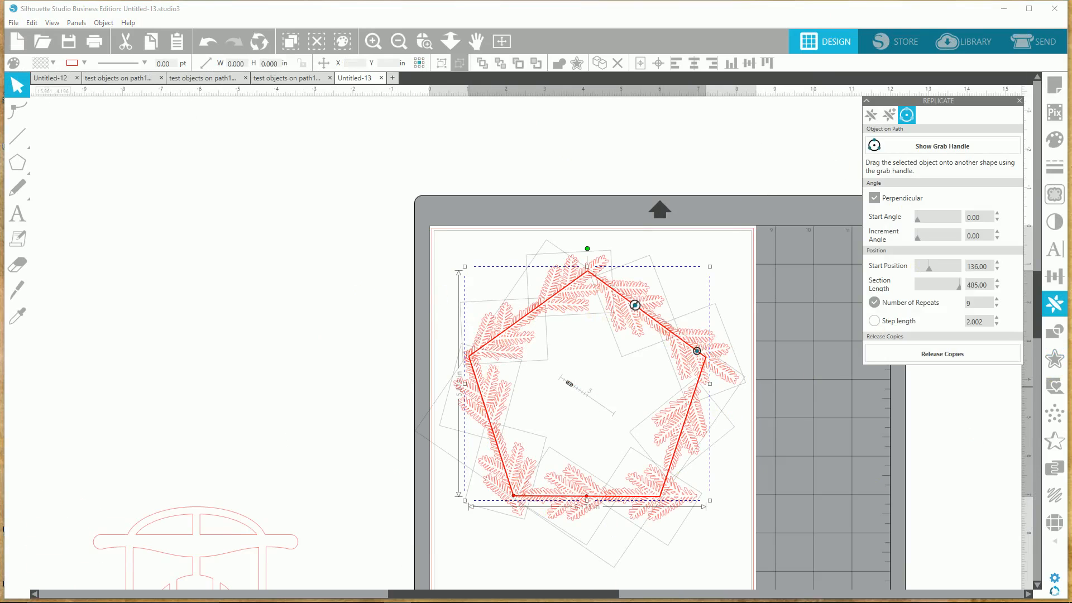
- Try a solid dark green fill on the pentagon and sprigs, and replace it with the bright green watercolour pattern
{"action": "left_click", "coordinate": [1057, 144]}
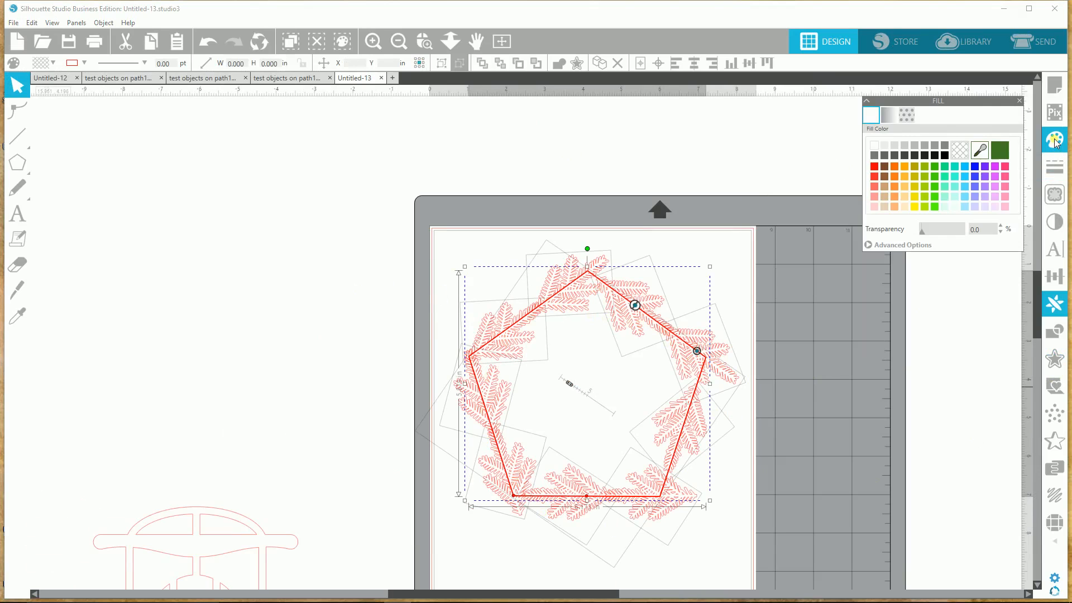
{"action": "left_click", "coordinate": [1002, 151]}
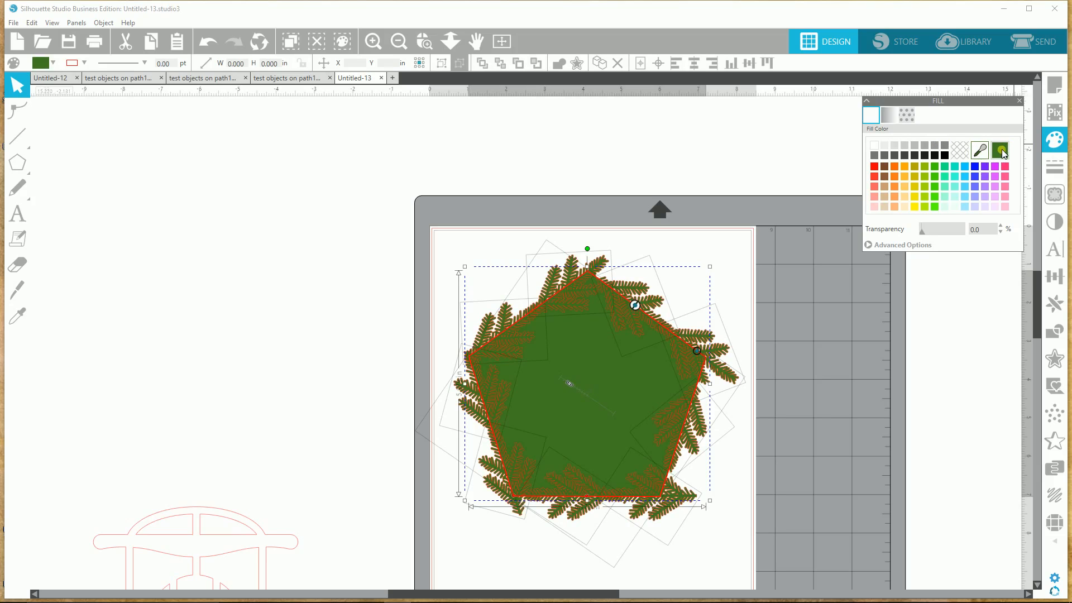
{"action": "left_click", "coordinate": [910, 117]}
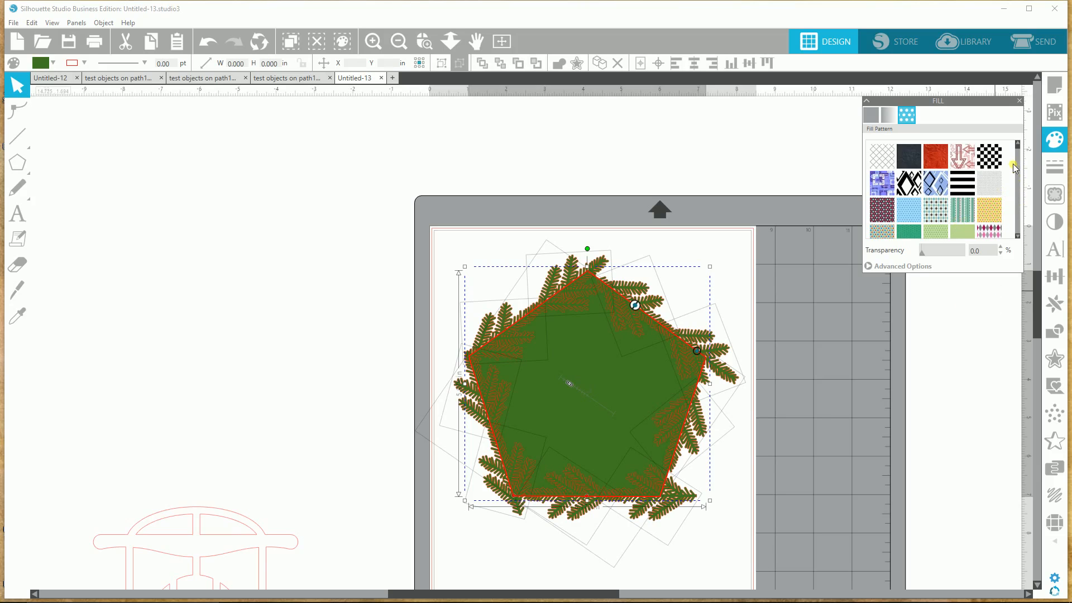
{"action": "left_click_drag", "start_coordinate": [1017, 146], "coordinate": [1015, 216]}
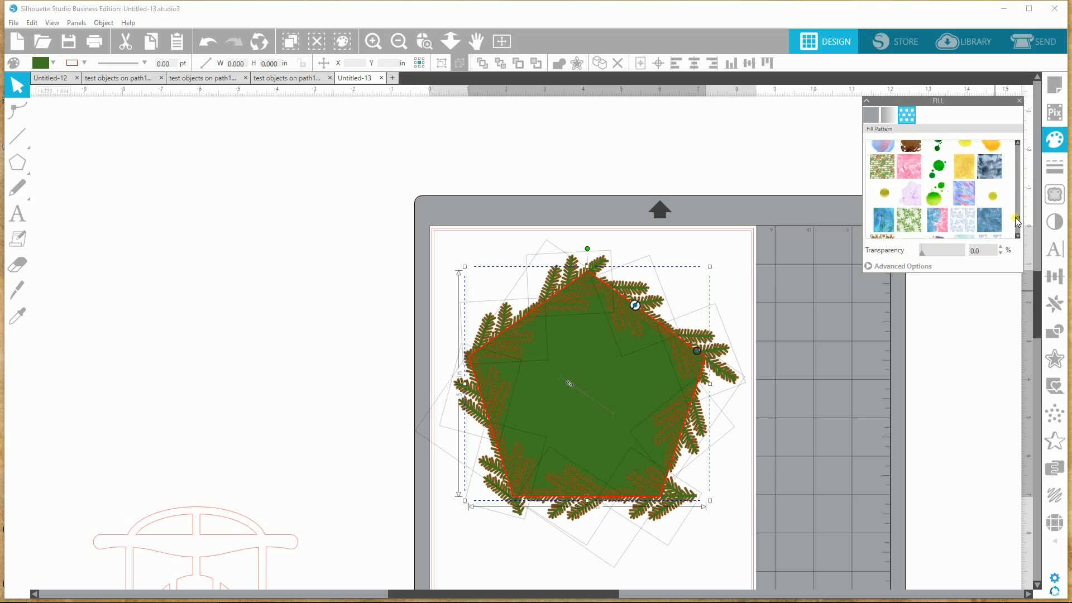
{"action": "left_click_drag", "start_coordinate": [1015, 219], "coordinate": [1013, 223]}
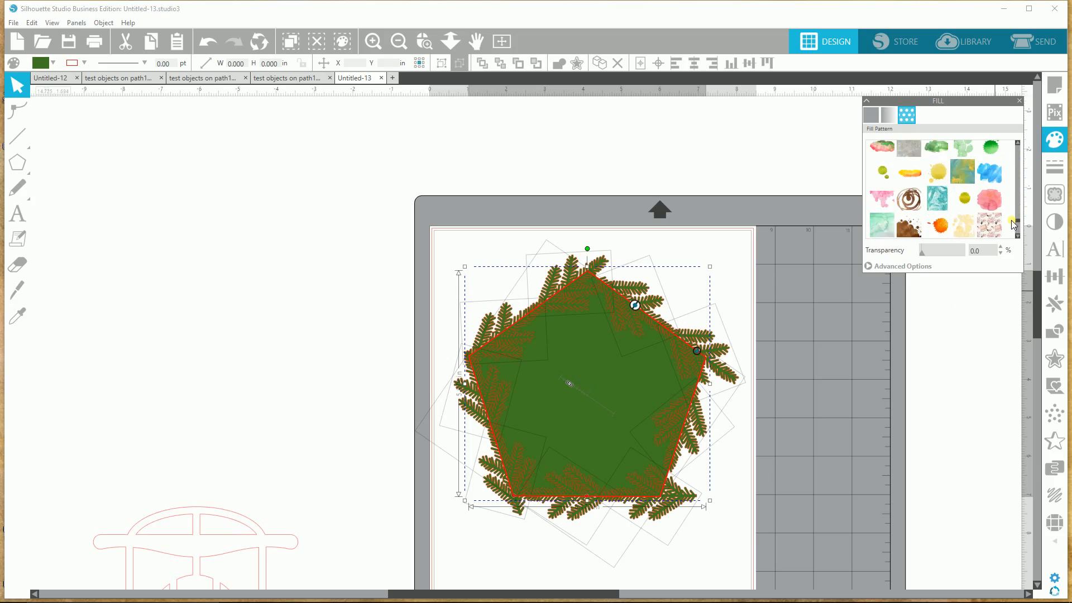
{"action": "left_click_drag", "start_coordinate": [1014, 225], "coordinate": [1012, 233]}
{"action": "scroll", "coordinate": [1012, 238], "scroll_direction": "down", "scroll_amount": 10}
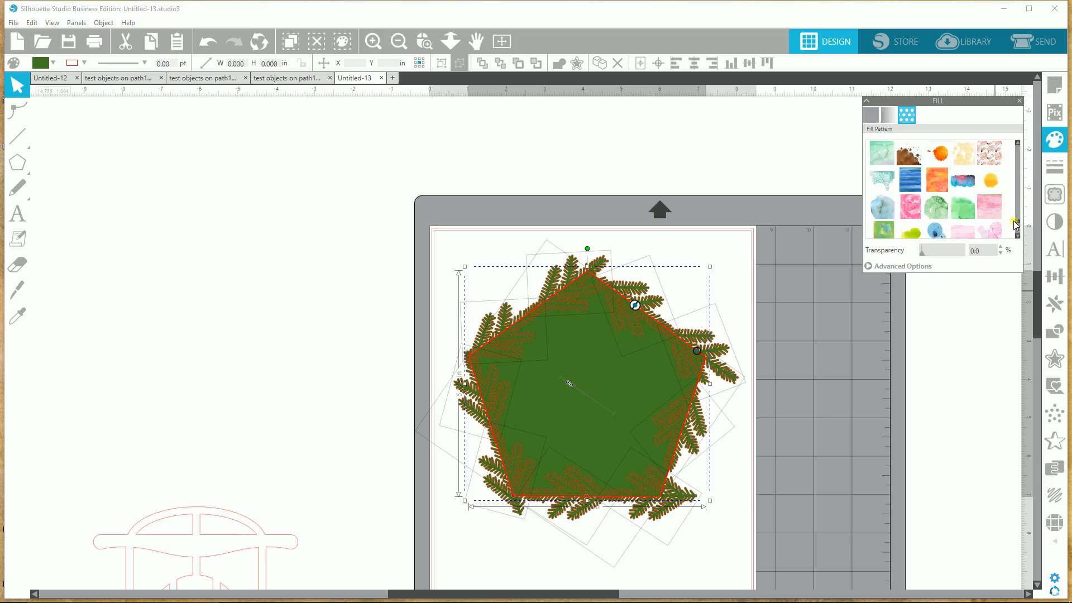
{"action": "scroll", "coordinate": [1012, 202], "scroll_direction": "down", "scroll_amount": 10}
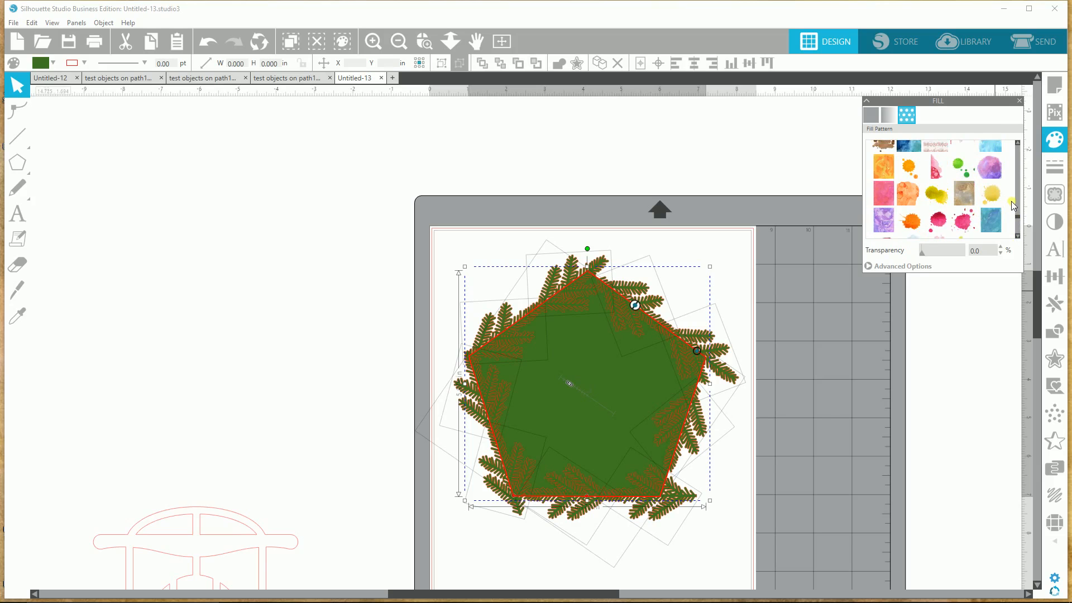
{"action": "scroll", "coordinate": [1014, 202], "scroll_direction": "down", "scroll_amount": 10}
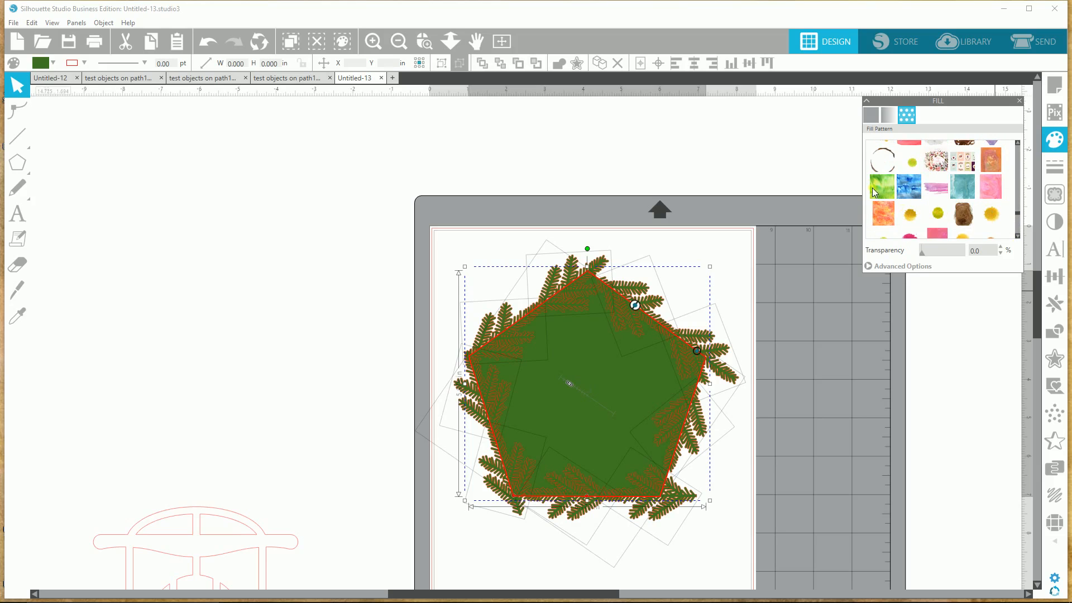
{"action": "left_click", "coordinate": [881, 187]}
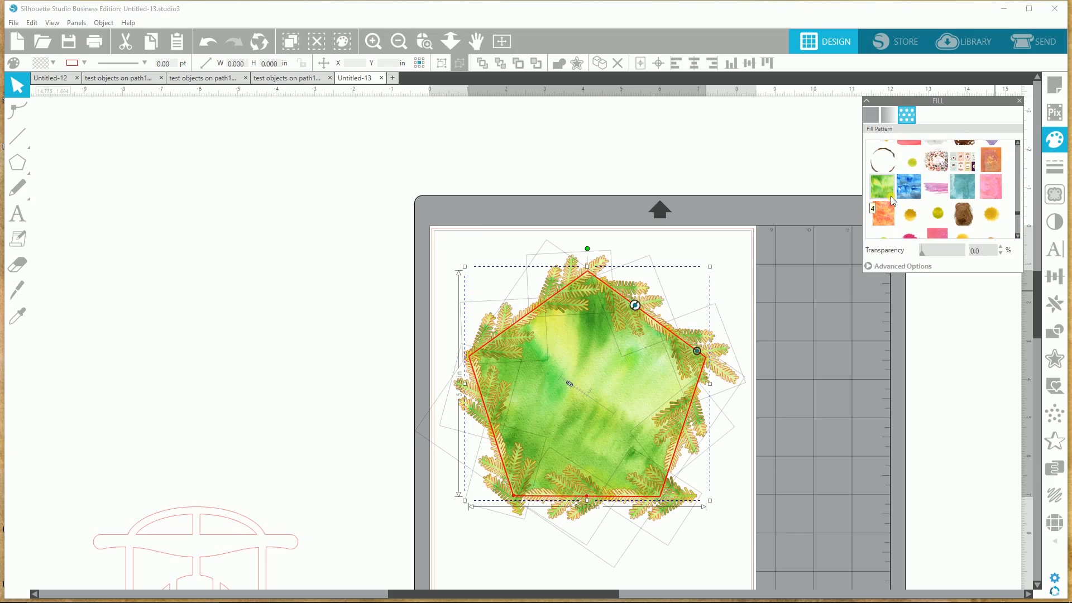
- Try the dark teal watercolour pattern as the fill of the pentagon and sprigs
{"action": "scroll", "coordinate": [1004, 192], "scroll_direction": "up", "scroll_amount": 3}
{"action": "scroll", "coordinate": [1004, 191], "scroll_direction": "up", "scroll_amount": 4}
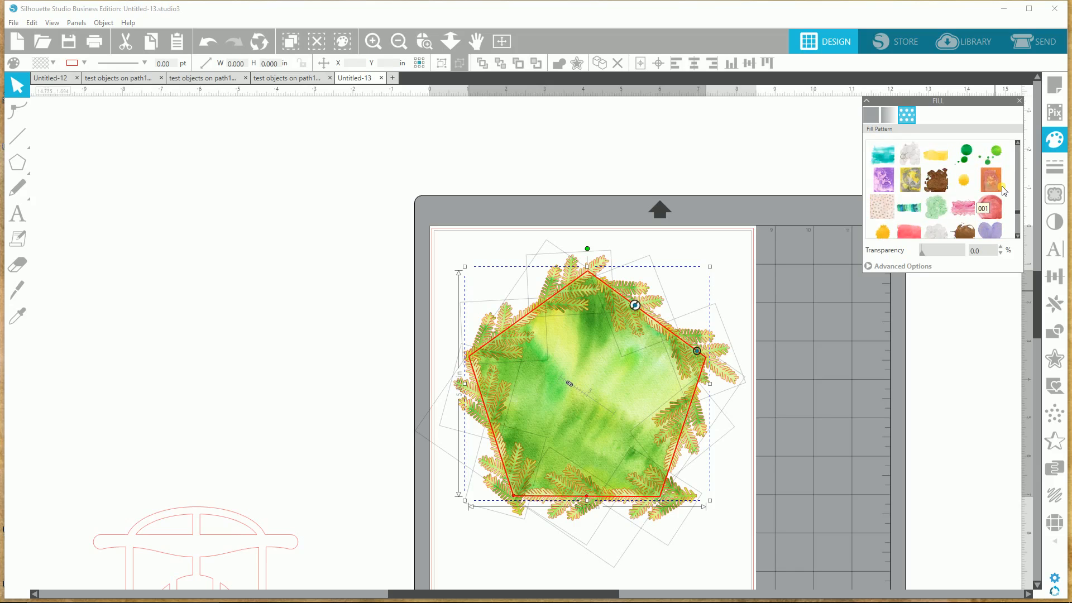
{"action": "scroll", "coordinate": [1003, 192], "scroll_direction": "up", "scroll_amount": 8}
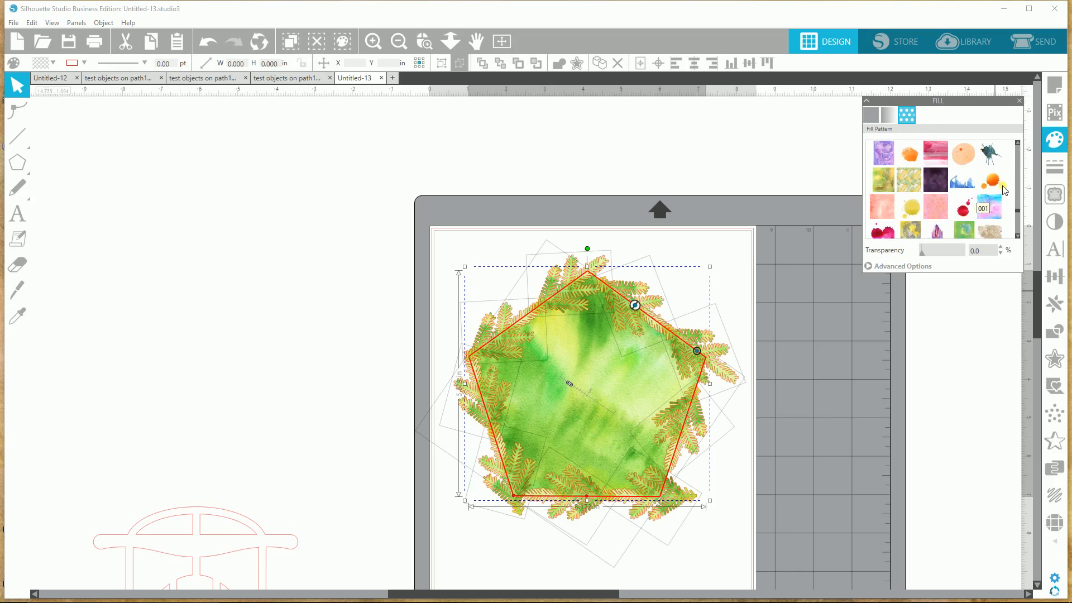
{"action": "scroll", "coordinate": [1004, 192], "scroll_direction": "up", "scroll_amount": 1}
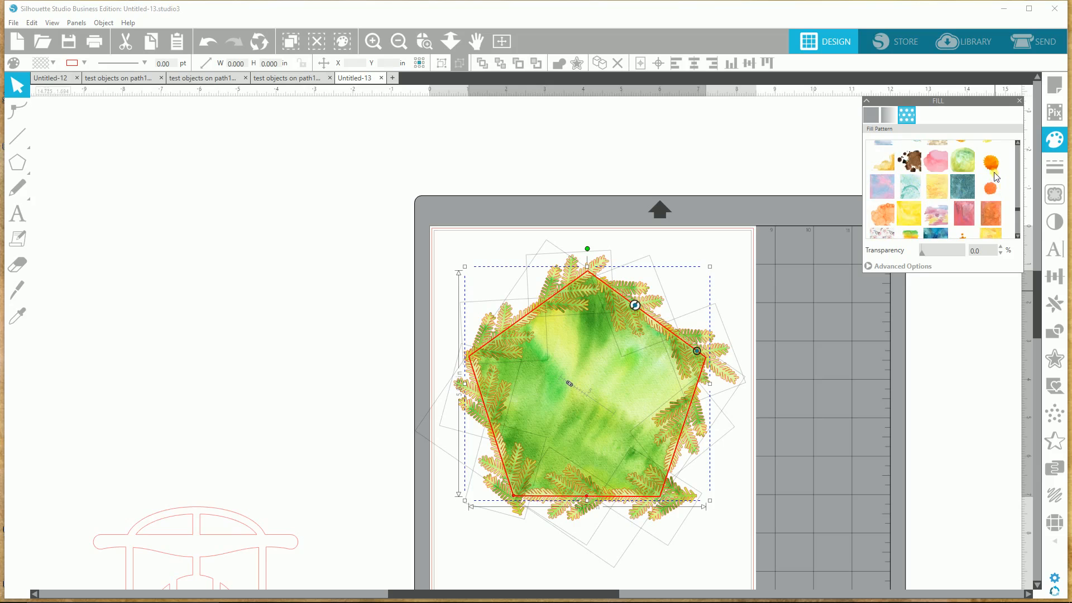
{"action": "left_click", "coordinate": [966, 187]}
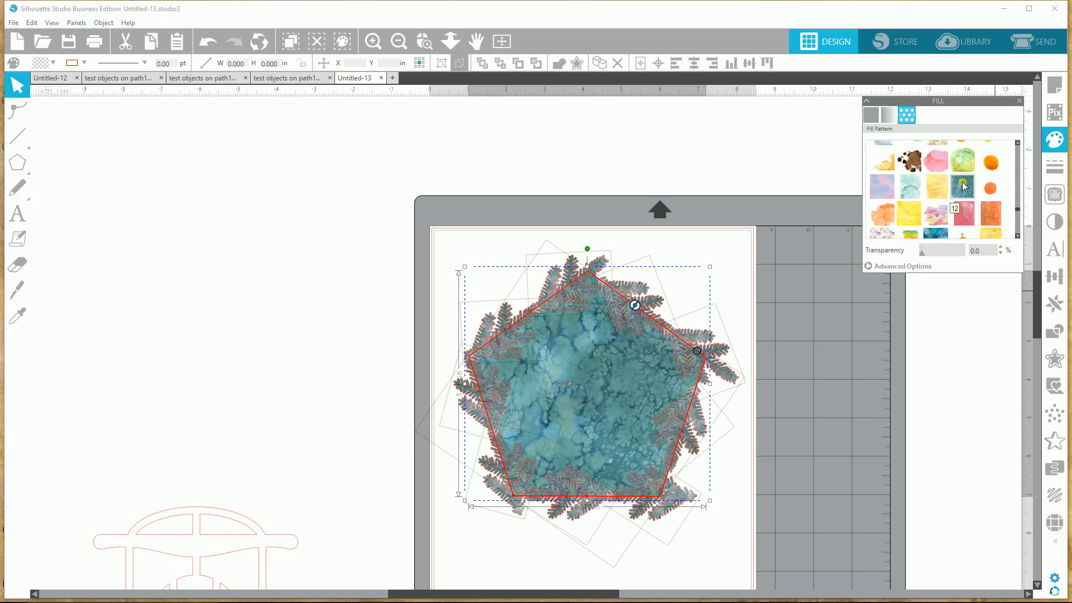
- Fill the pentagon and sprigs with the green watercolour pattern that has blue-green edges and pale blotches
{"action": "scroll", "coordinate": [992, 186], "scroll_direction": "down", "scroll_amount": 8}
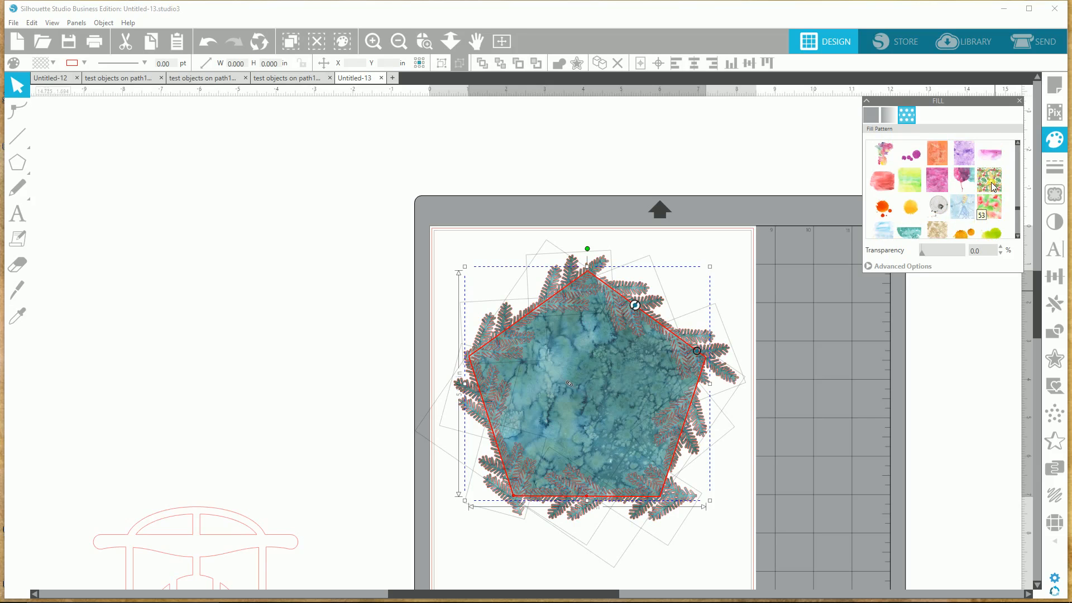
{"action": "scroll", "coordinate": [993, 187], "scroll_direction": "down", "scroll_amount": 5}
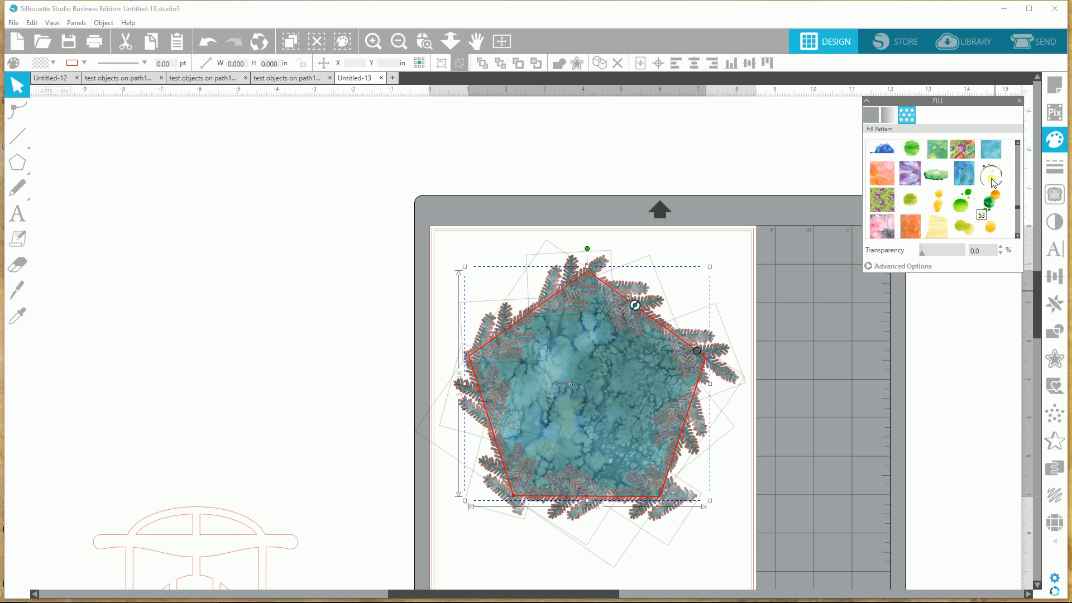
{"action": "scroll", "coordinate": [993, 183], "scroll_direction": "up", "scroll_amount": 1}
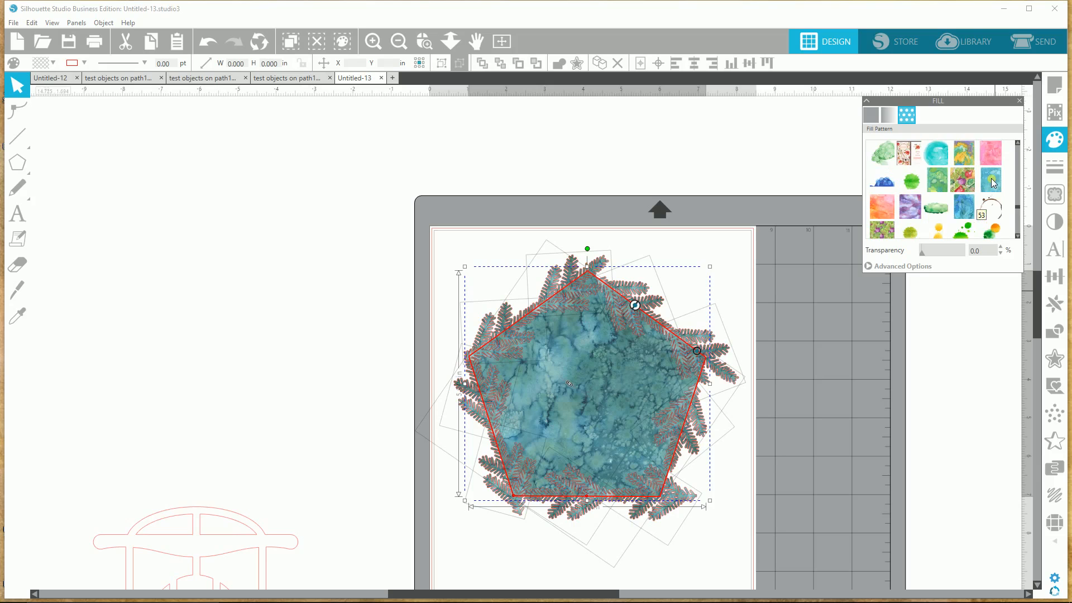
{"action": "left_click", "coordinate": [940, 179]}
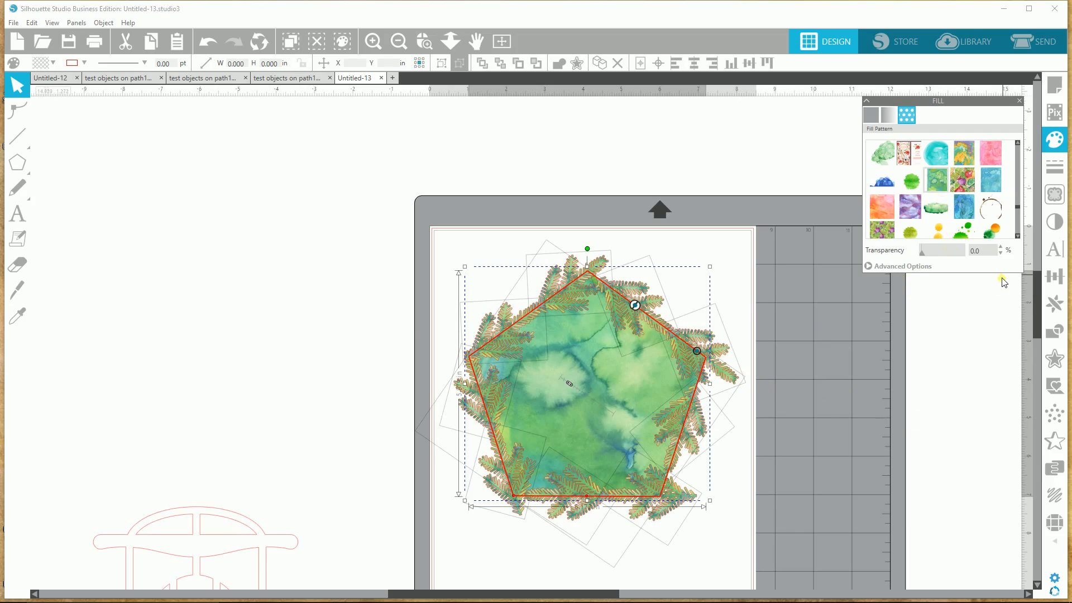
- Darken the pattern fill by applying a Gamma image effect of 25, and deselect the wreath
{"action": "left_click", "coordinate": [1055, 222]}
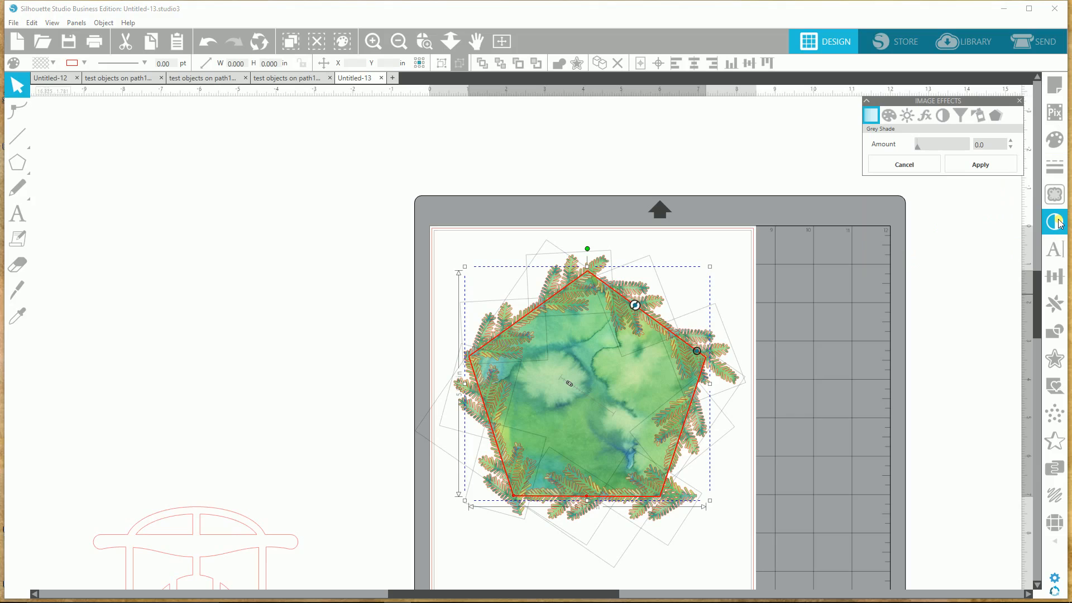
{"action": "left_click", "coordinate": [925, 117]}
{"action": "left_click_drag", "start_coordinate": [939, 152], "coordinate": [931, 152]}
{"action": "left_click", "coordinate": [964, 164]}
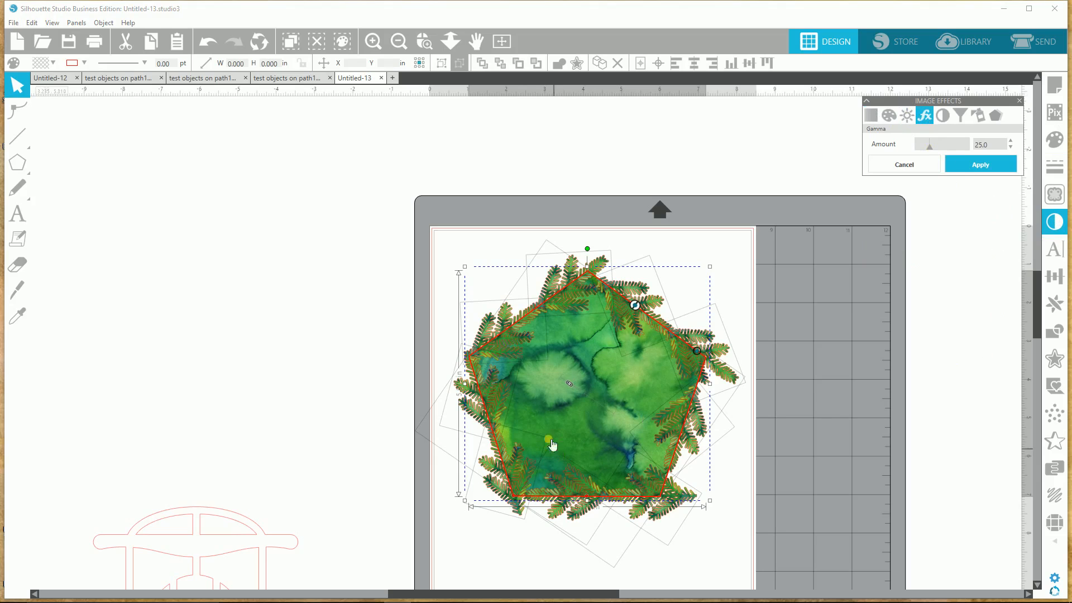
{"action": "left_click", "coordinate": [263, 376]}
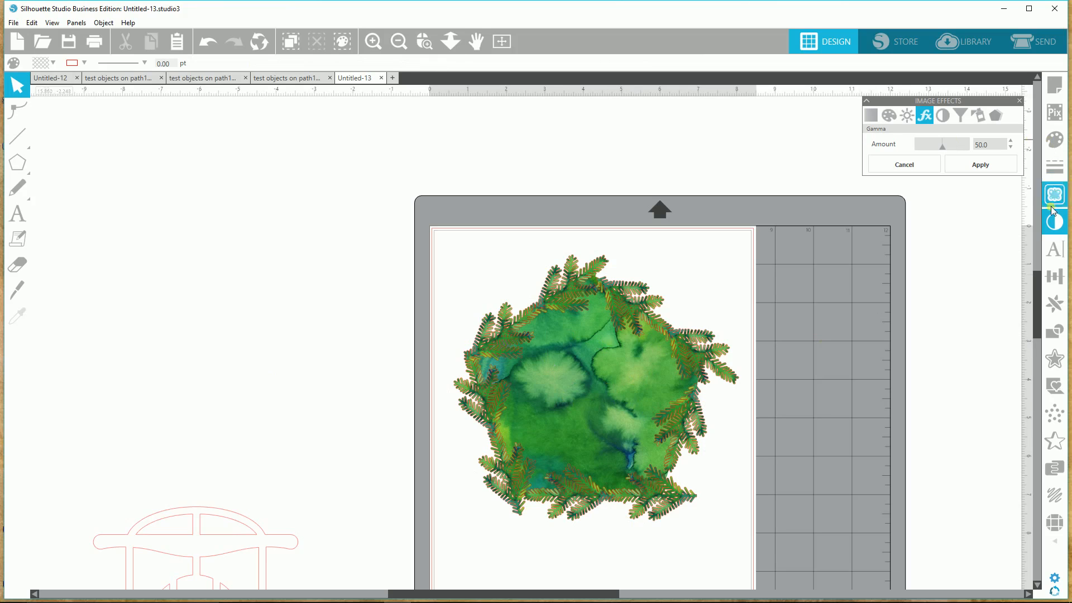
{"action": "left_click", "coordinate": [1055, 196]}
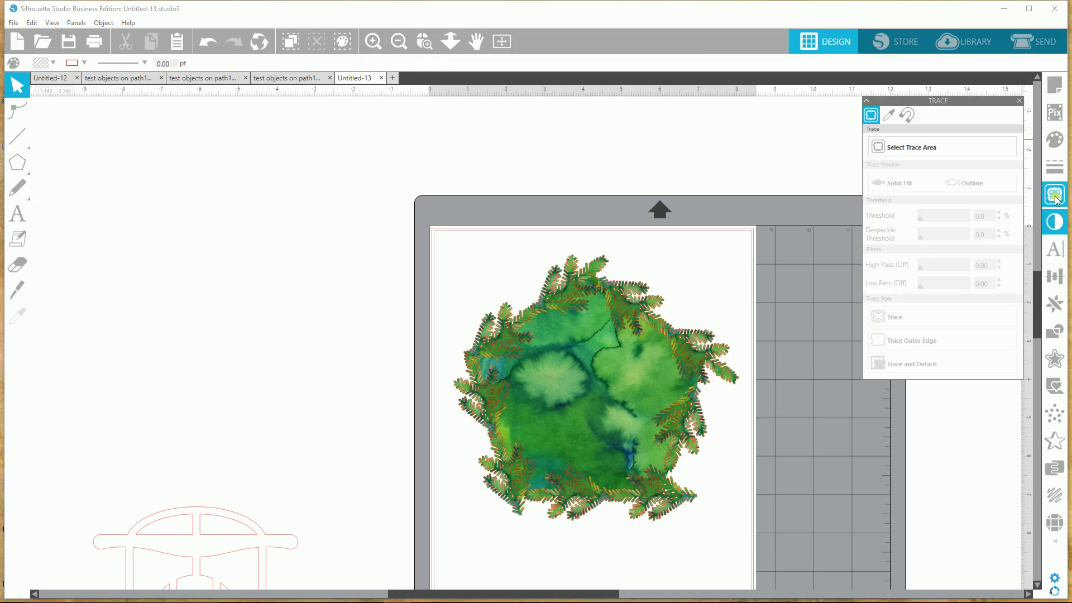
{"action": "left_click", "coordinate": [874, 155]}
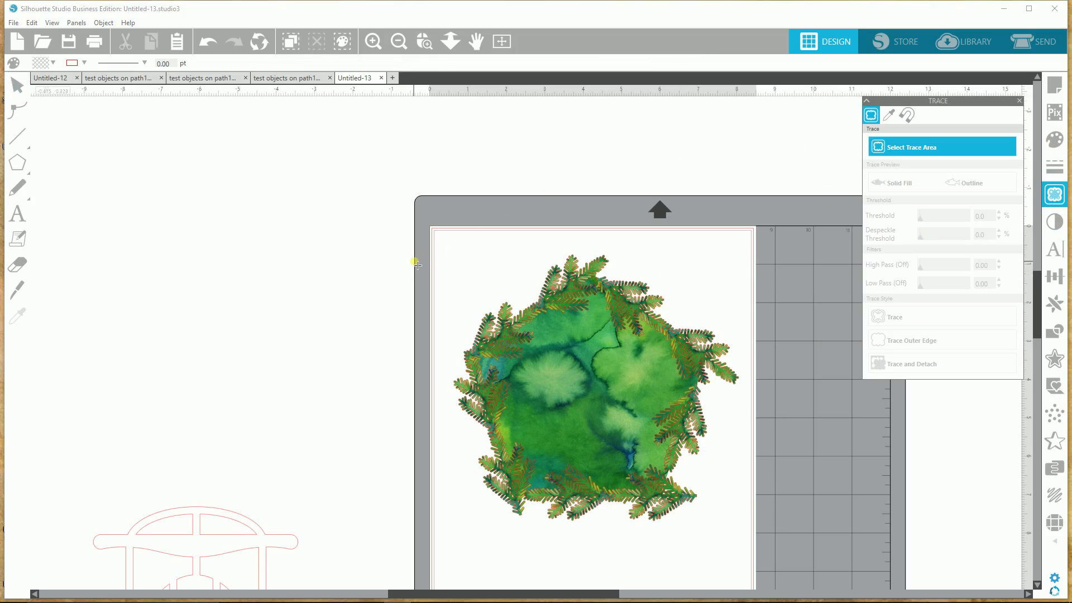
{"action": "mouse_move", "coordinate": [764, 126]}
{"action": "left_mouse_down"}
{"action": "mouse_move", "coordinate": [633, 372]}
{"action": "mouse_move", "coordinate": [757, 229]}
{"action": "mouse_move", "coordinate": [765, 133]}
{"action": "left_mouse_up"}
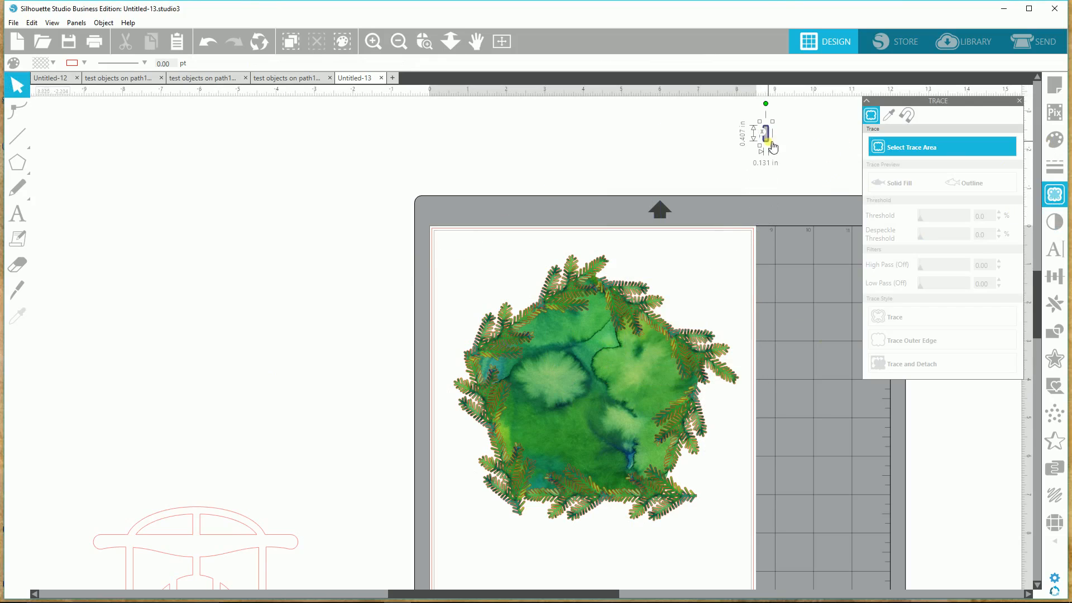
- Set the pentagon and the surrounding sprigs to No Cut in the cut settings, and return to the design view
{"action": "left_click", "coordinate": [656, 391]}
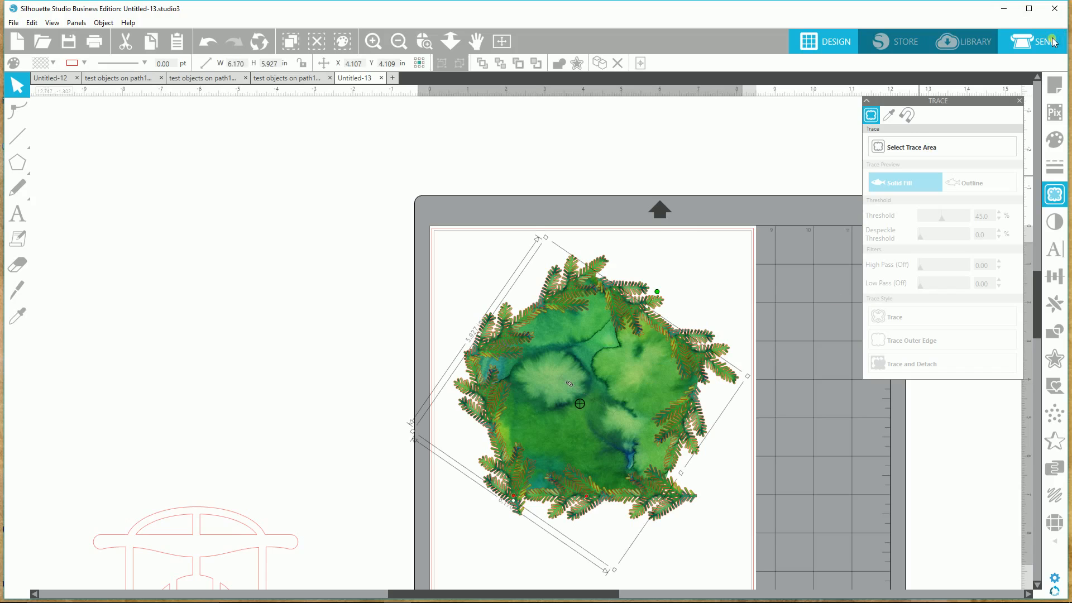
{"action": "left_click", "coordinate": [1034, 42]}
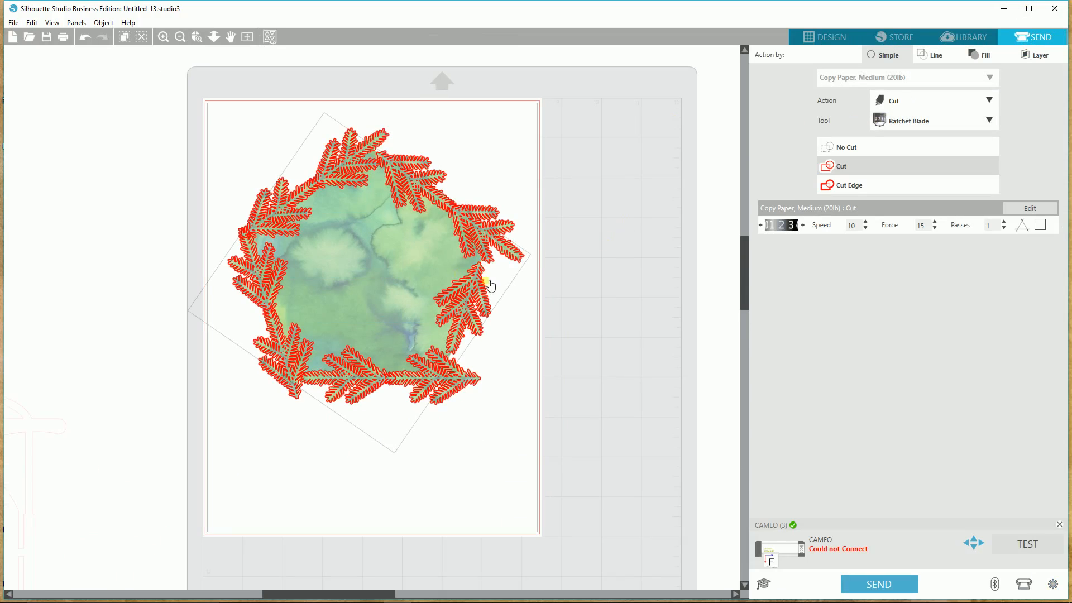
{"action": "left_click", "coordinate": [855, 149]}
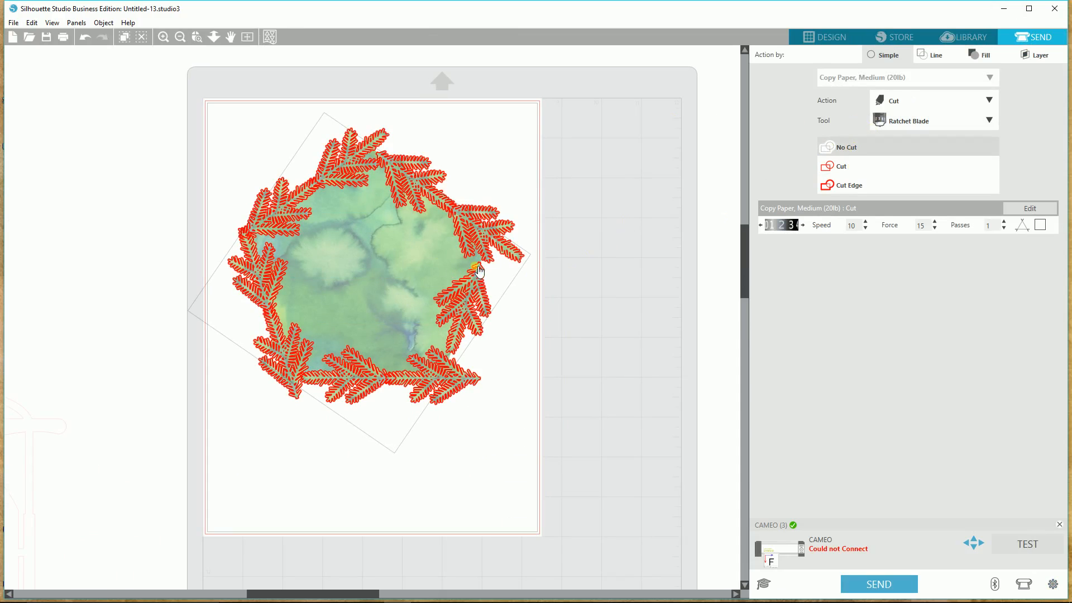
{"action": "left_click", "coordinate": [344, 167]}
{"action": "left_click", "coordinate": [847, 148]}
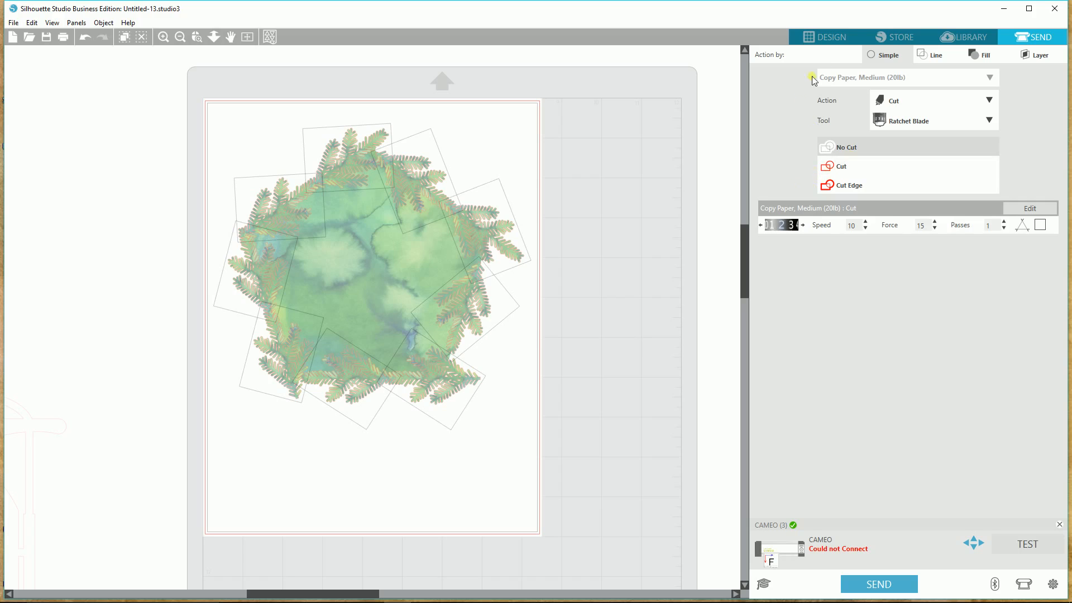
{"action": "left_click", "coordinate": [835, 37]}
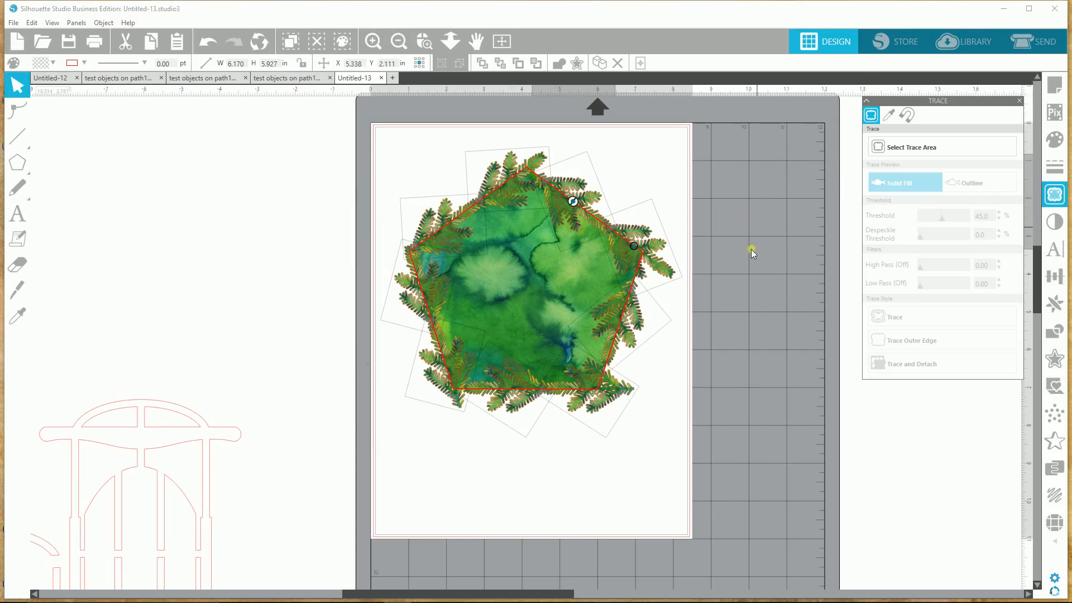
- Trace the outer edge of the whole wreath with the trace threshold at 100%, and check its cut lines in the send view
{"action": "left_click", "coordinate": [1054, 198]}
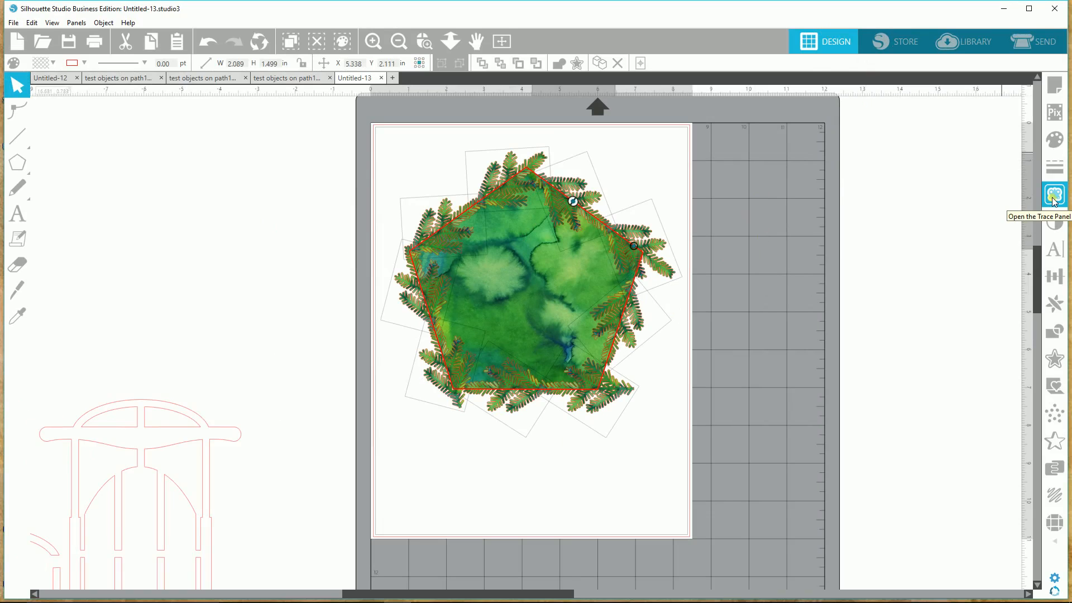
{"action": "left_click", "coordinate": [1054, 196]}
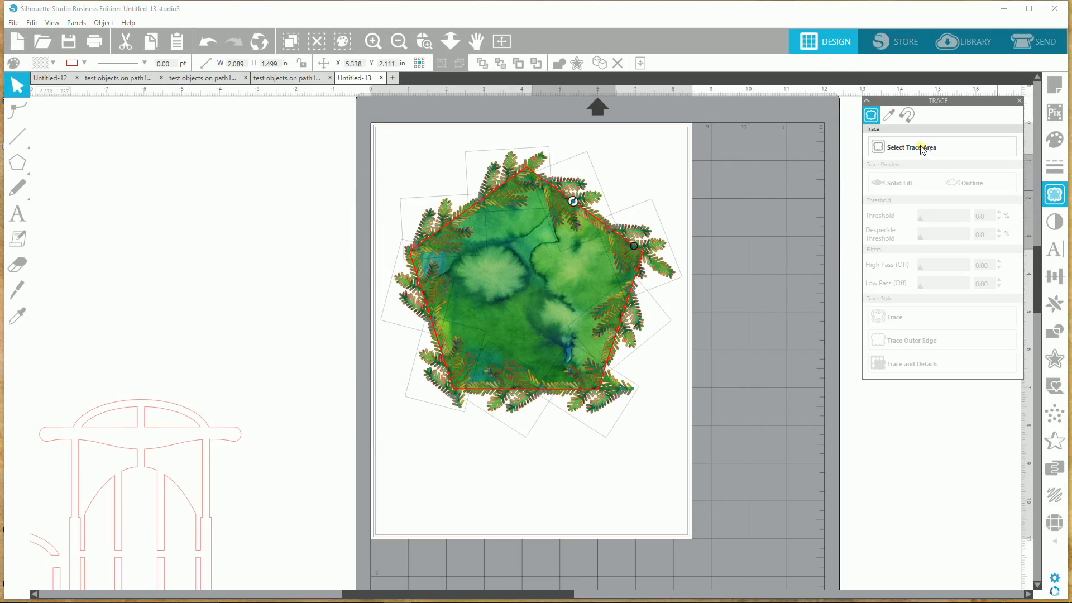
{"action": "left_click", "coordinate": [921, 148]}
{"action": "mouse_move", "coordinate": [389, 145]}
{"action": "left_mouse_down"}
{"action": "mouse_move", "coordinate": [453, 161]}
{"action": "mouse_move", "coordinate": [637, 306]}
{"action": "mouse_move", "coordinate": [687, 433]}
{"action": "left_mouse_up"}
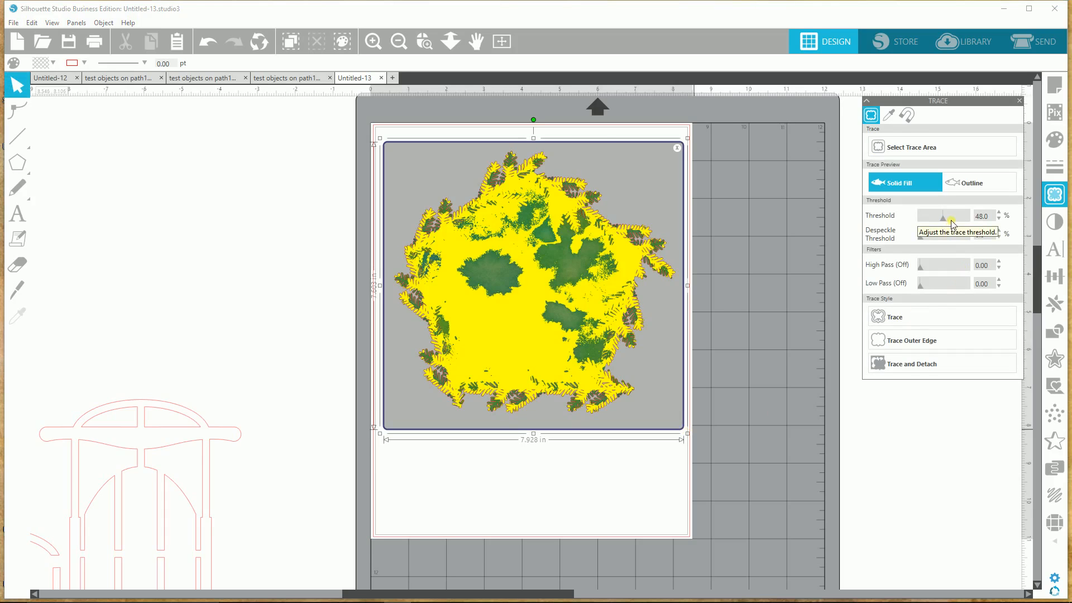
{"action": "left_click_drag", "start_coordinate": [962, 222], "coordinate": [984, 222]}
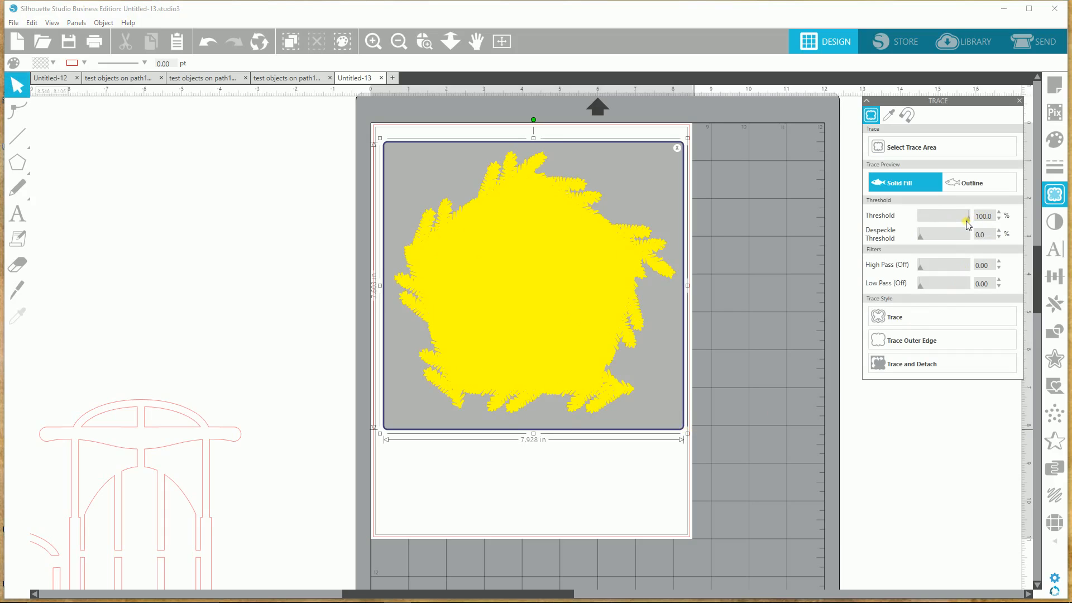
{"action": "left_click", "coordinate": [929, 345]}
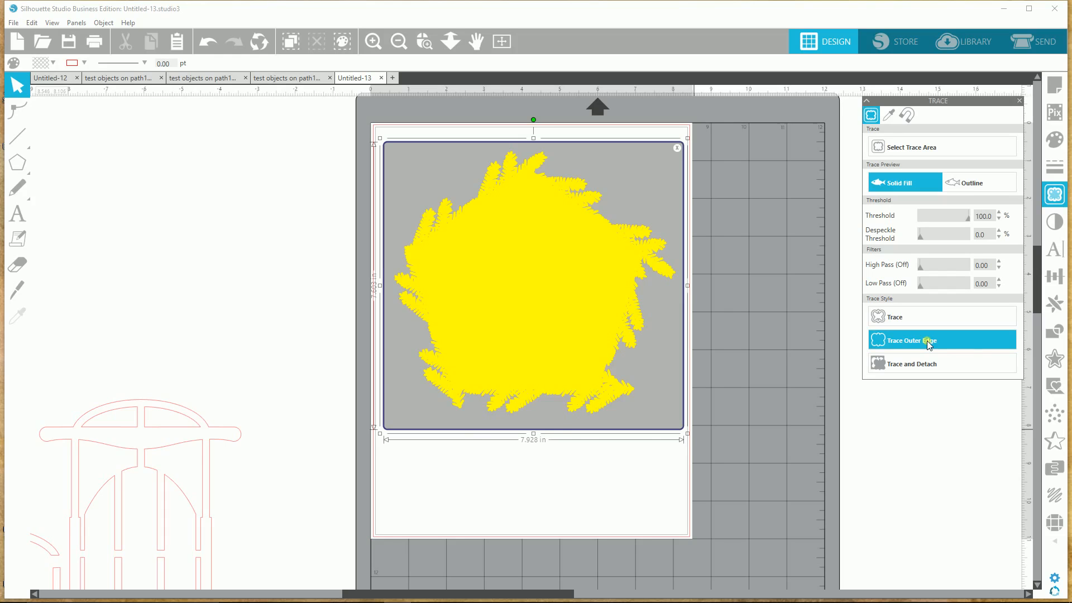
{"action": "left_click", "coordinate": [1045, 43]}
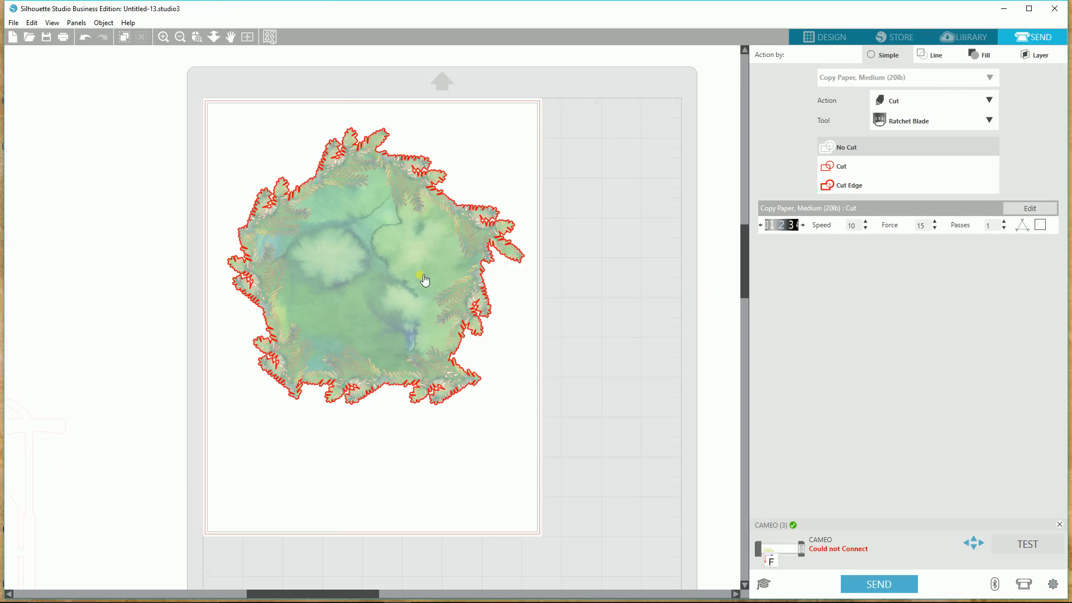
{"action": "left_click", "coordinate": [824, 37]}
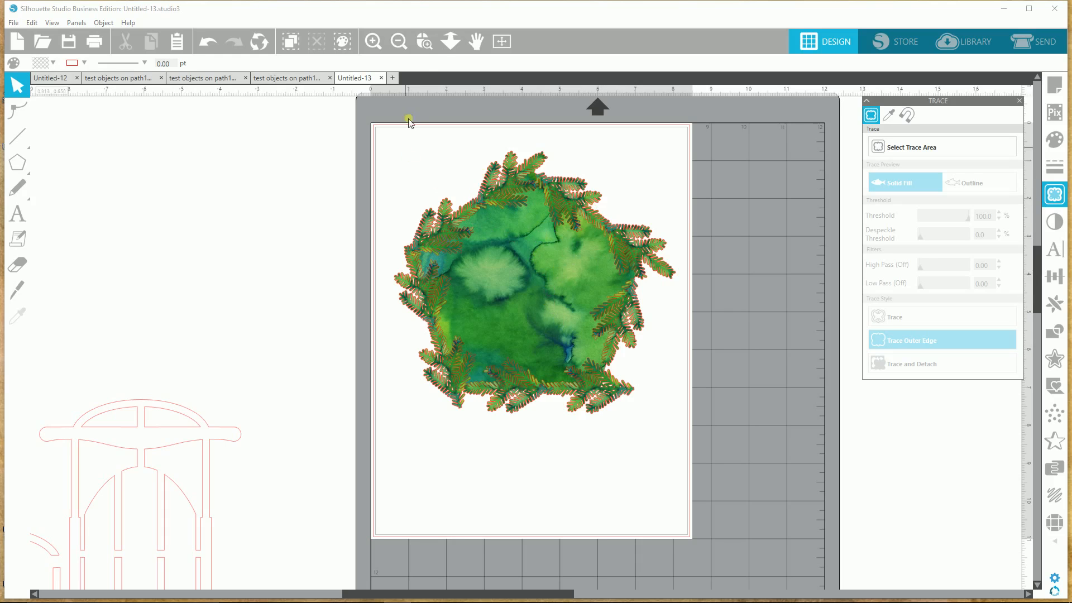
- Offset the wreath's traced outline by 0.075 in with rounded corners, and delete the original traced outline
{"action": "left_click", "coordinate": [427, 43]}
{"action": "left_click", "coordinate": [499, 228]}
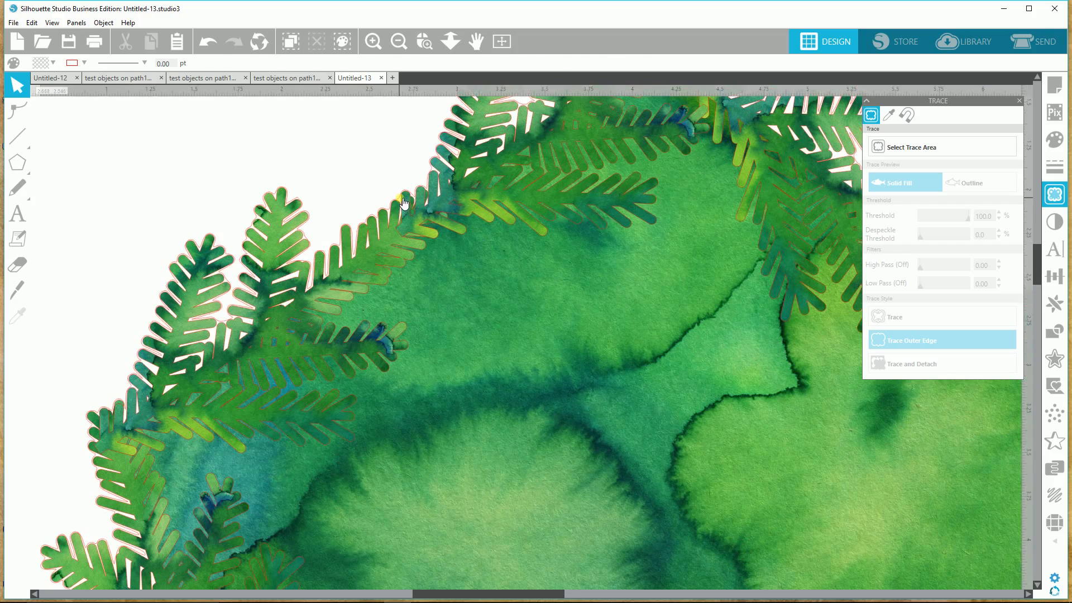
{"action": "left_click", "coordinate": [405, 202]}
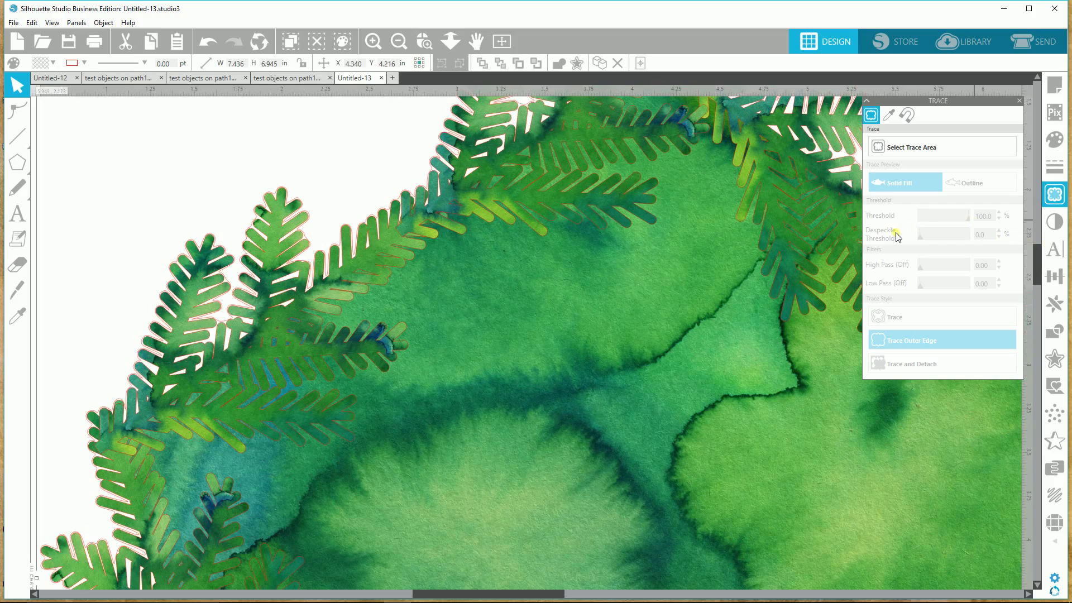
{"action": "left_click", "coordinate": [1055, 361]}
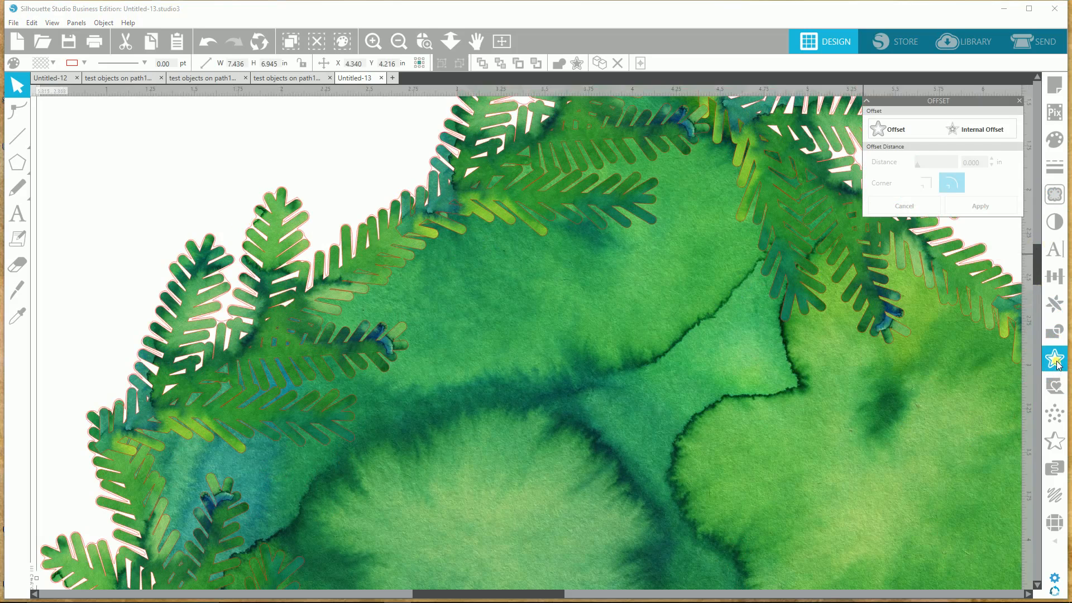
{"action": "left_click", "coordinate": [899, 130]}
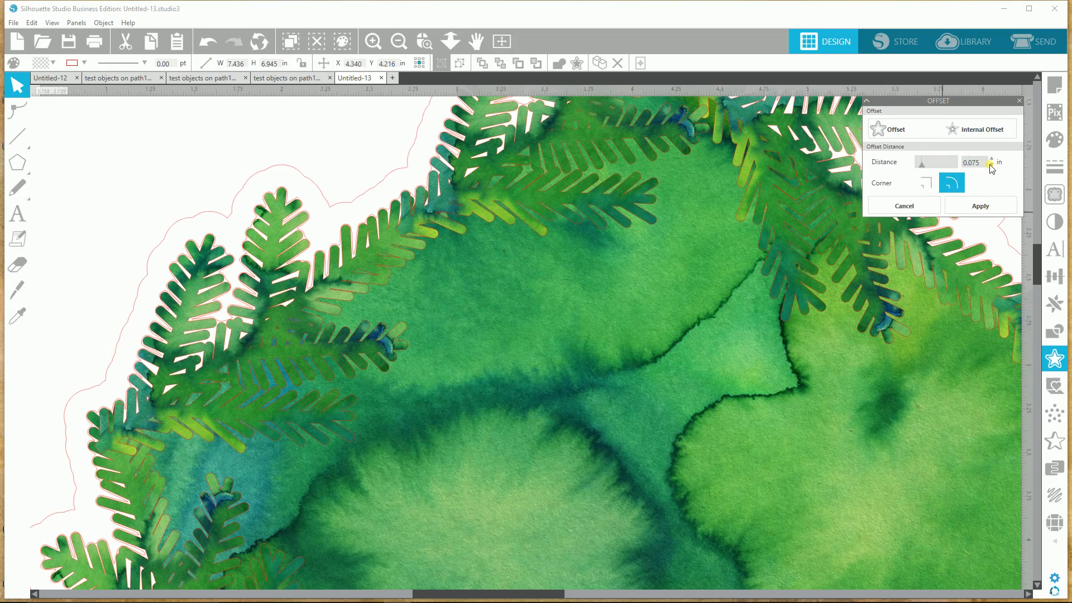
{"action": "left_click", "coordinate": [987, 204]}
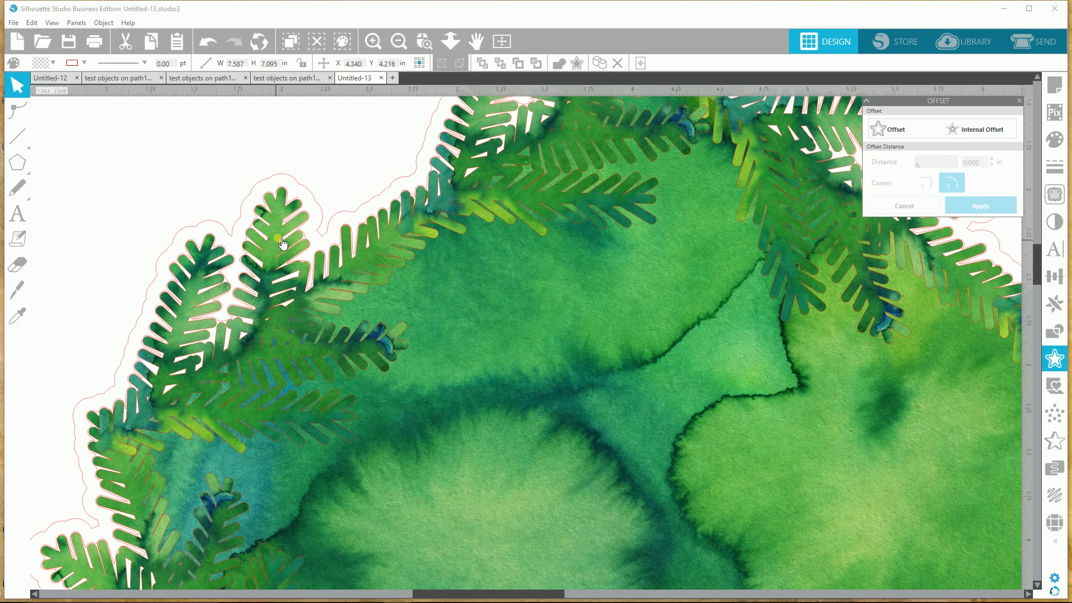
{"action": "left_click", "coordinate": [310, 244]}
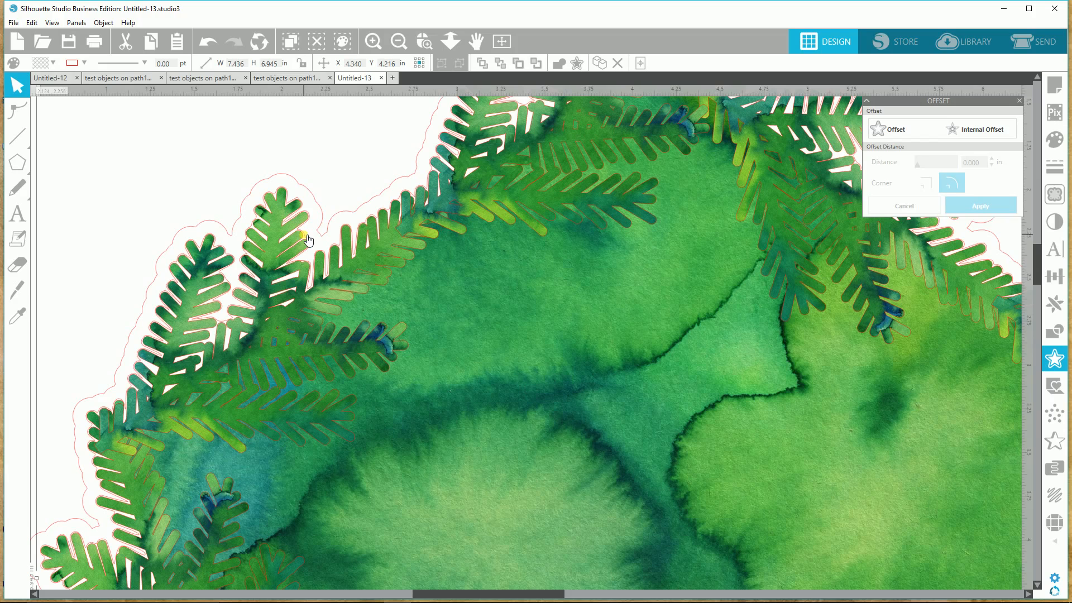
{"action": "key", "text": "Delete"}
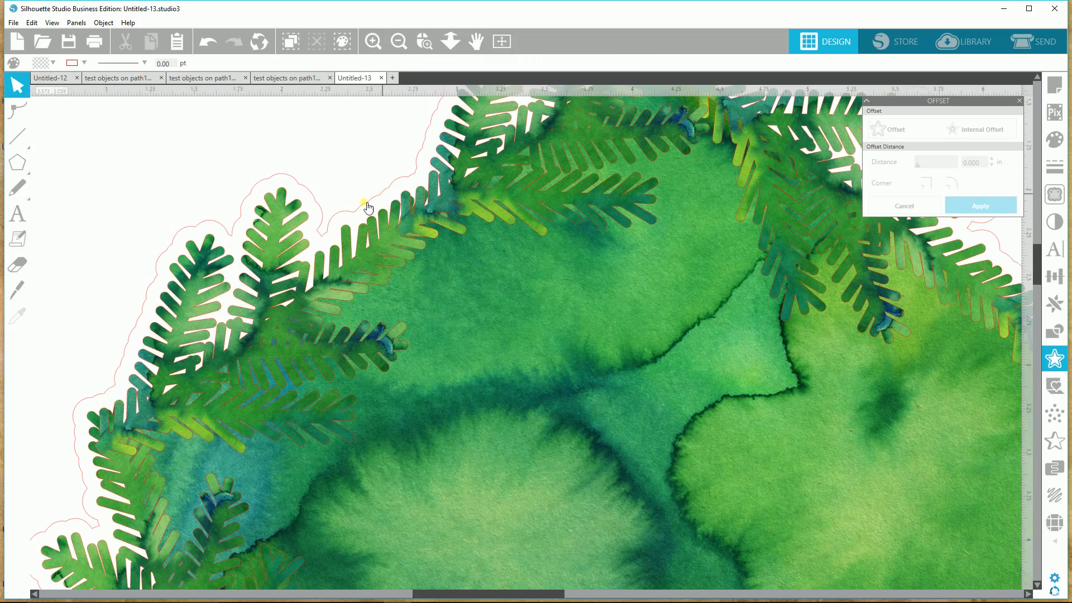
- Fill the pentagon with the orange jack-o'-lantern pattern on black from the FALL Halloween+ pattern set
{"action": "left_click", "coordinate": [398, 41]}
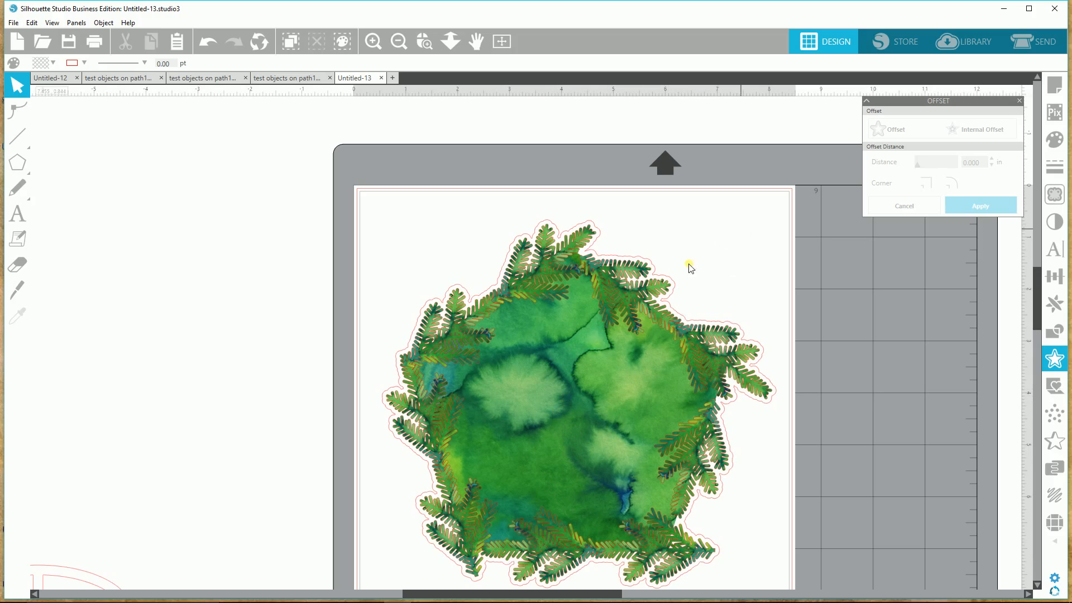
{"action": "left_click", "coordinate": [577, 392]}
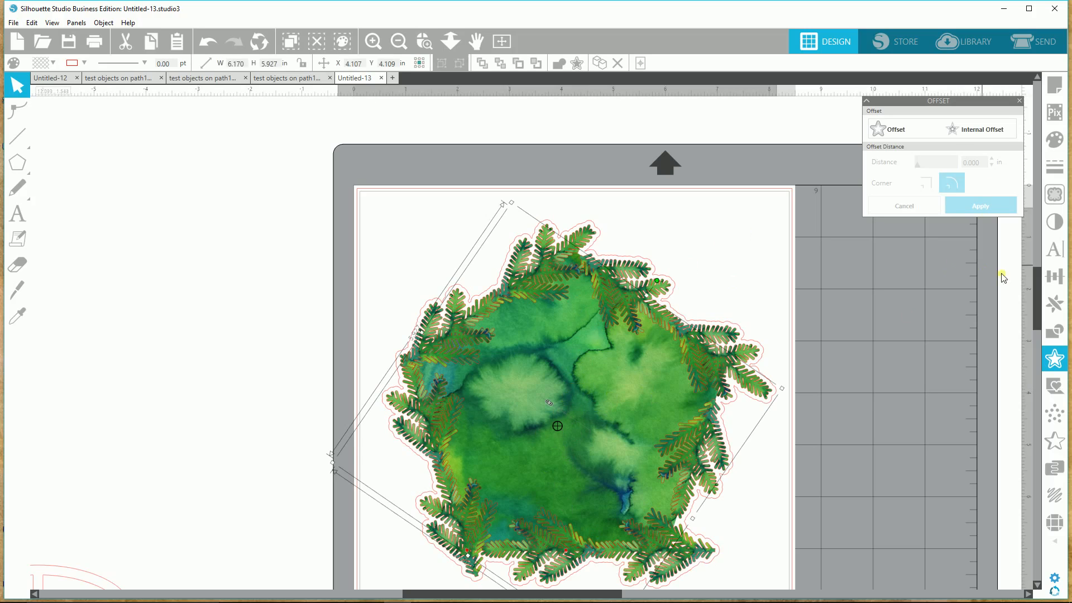
{"action": "left_click", "coordinate": [1055, 139]}
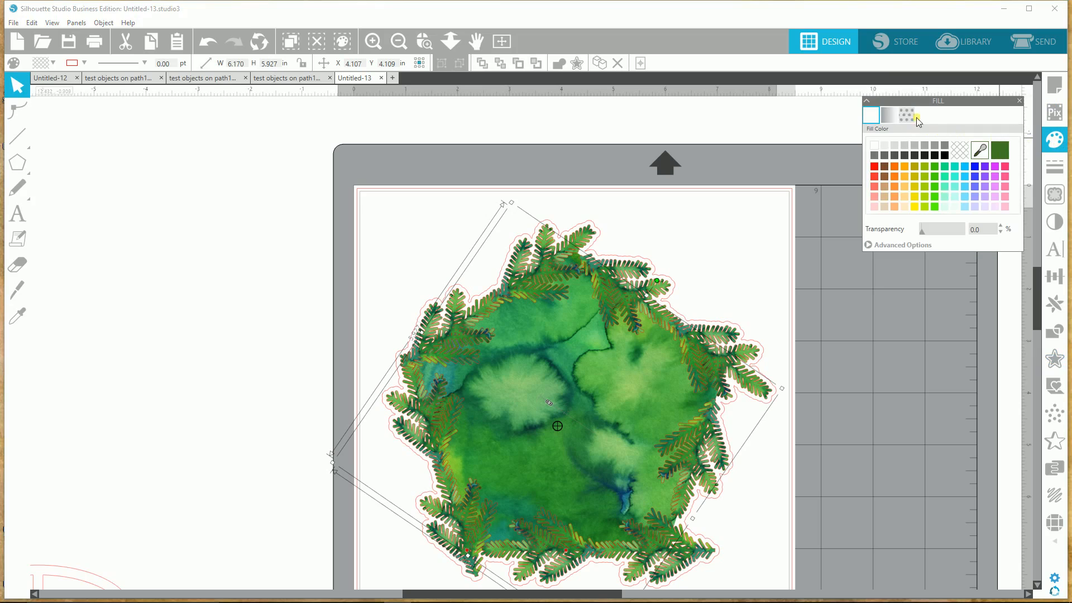
{"action": "left_click", "coordinate": [910, 117]}
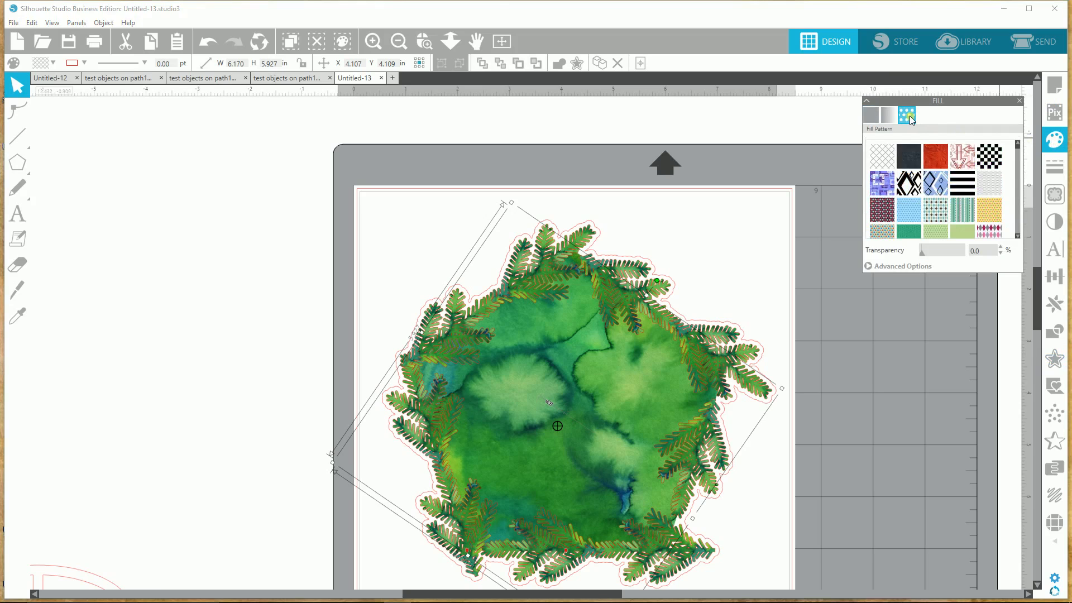
{"action": "scroll", "coordinate": [1017, 212], "scroll_direction": "down", "scroll_amount": 10}
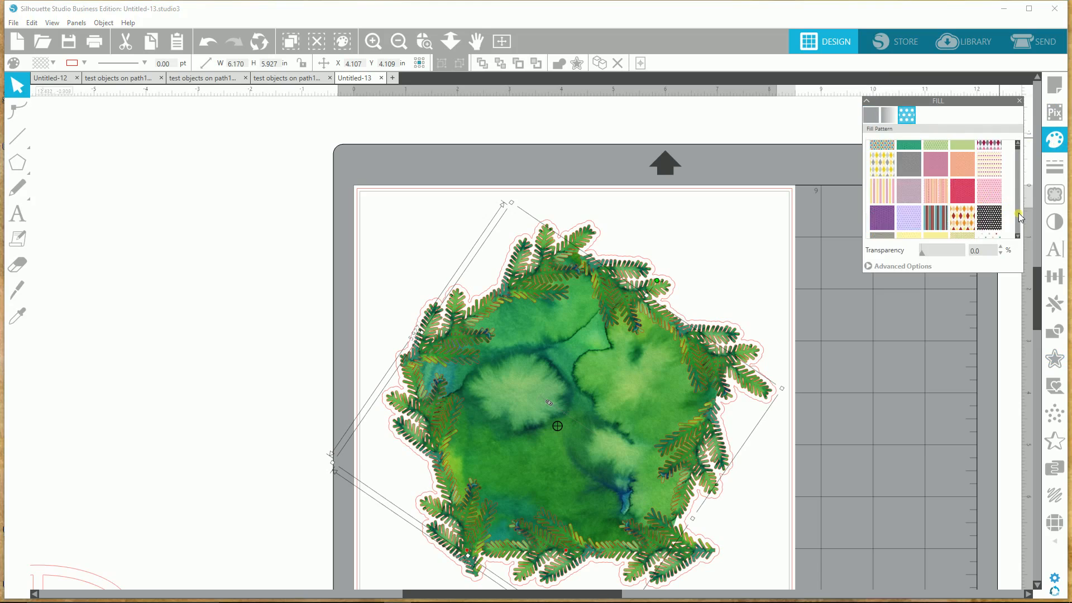
{"action": "scroll", "coordinate": [1019, 212], "scroll_direction": "down", "scroll_amount": 3}
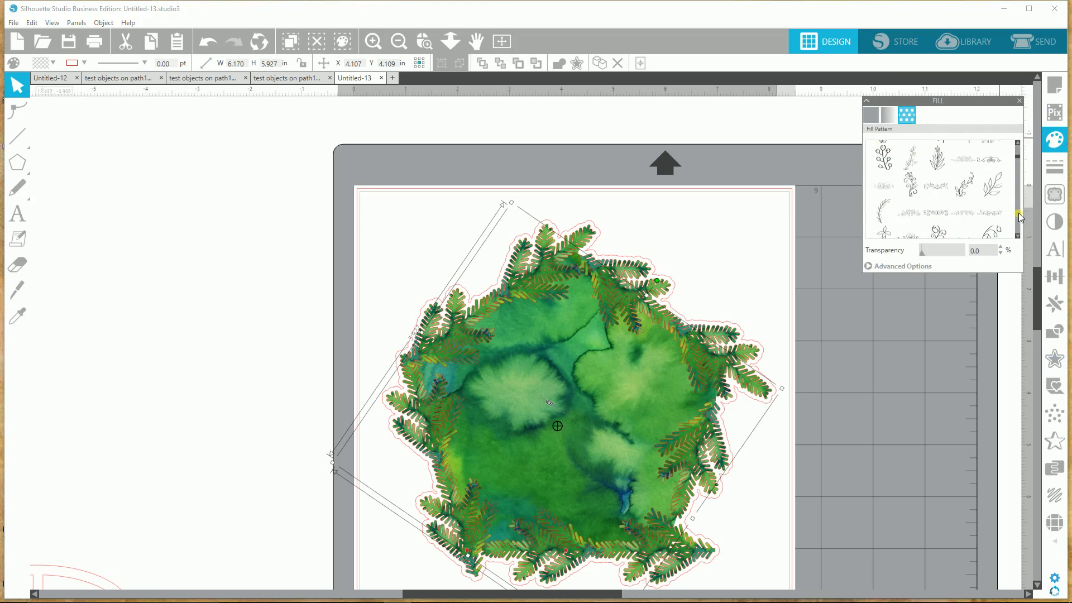
{"action": "scroll", "coordinate": [1021, 151], "scroll_direction": "up", "scroll_amount": 5}
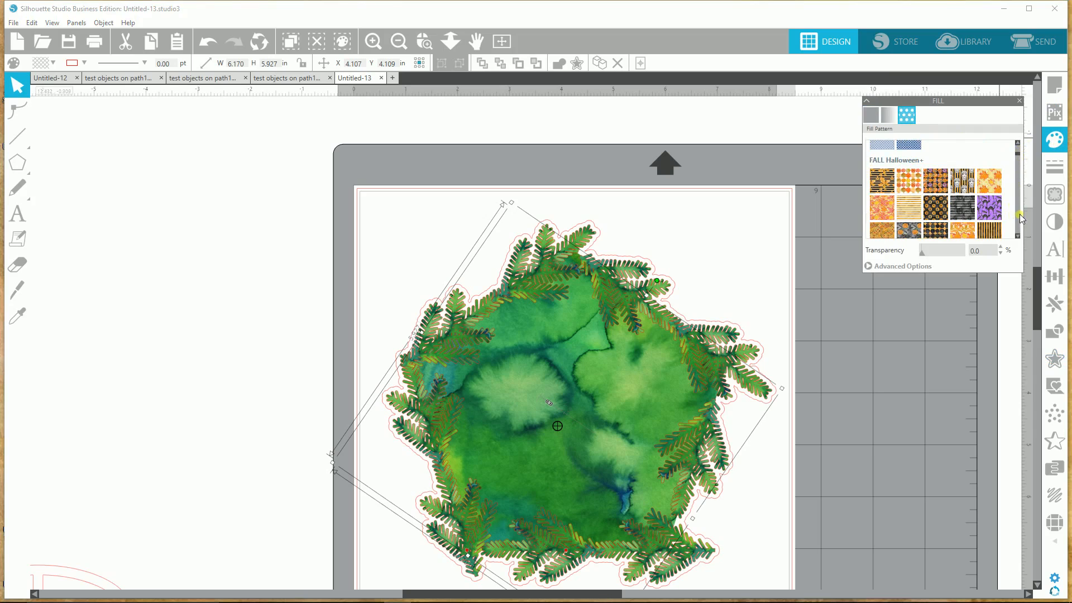
{"action": "scroll", "coordinate": [1020, 218], "scroll_direction": "down", "scroll_amount": 3}
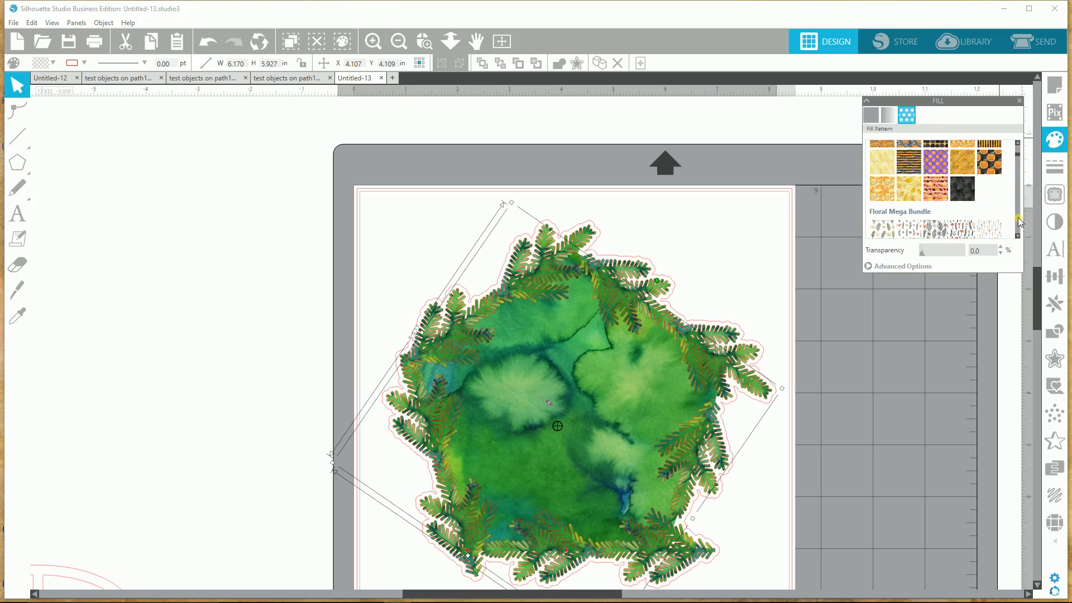
{"action": "left_click", "coordinate": [992, 169]}
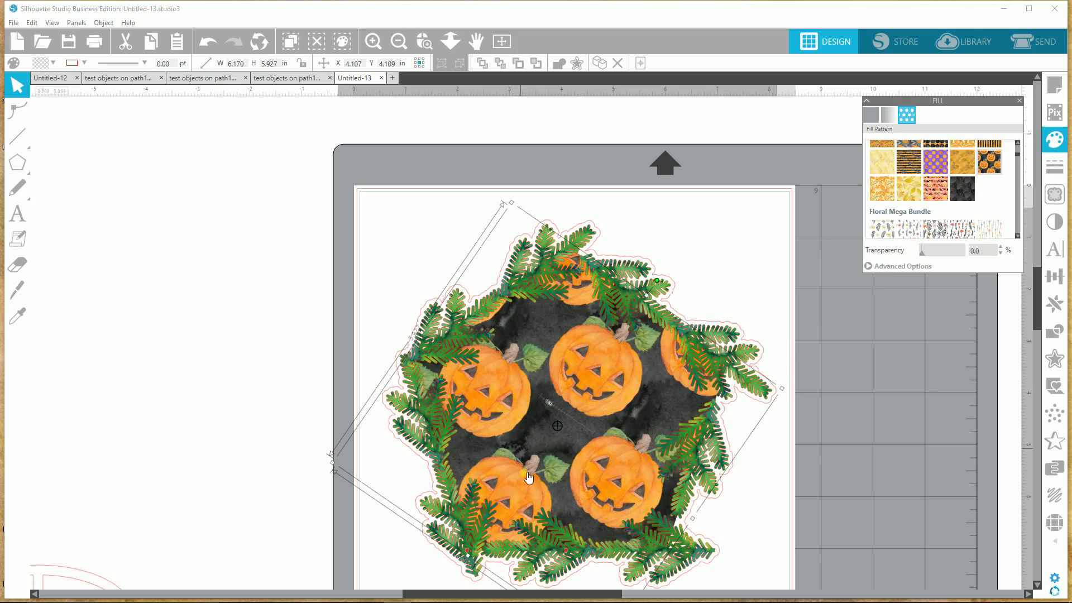
- Try the yellow and orange leaf patterns on the pentagon, and fill it with the plain pale yellow watercolour pattern
{"action": "left_click", "coordinate": [908, 193]}
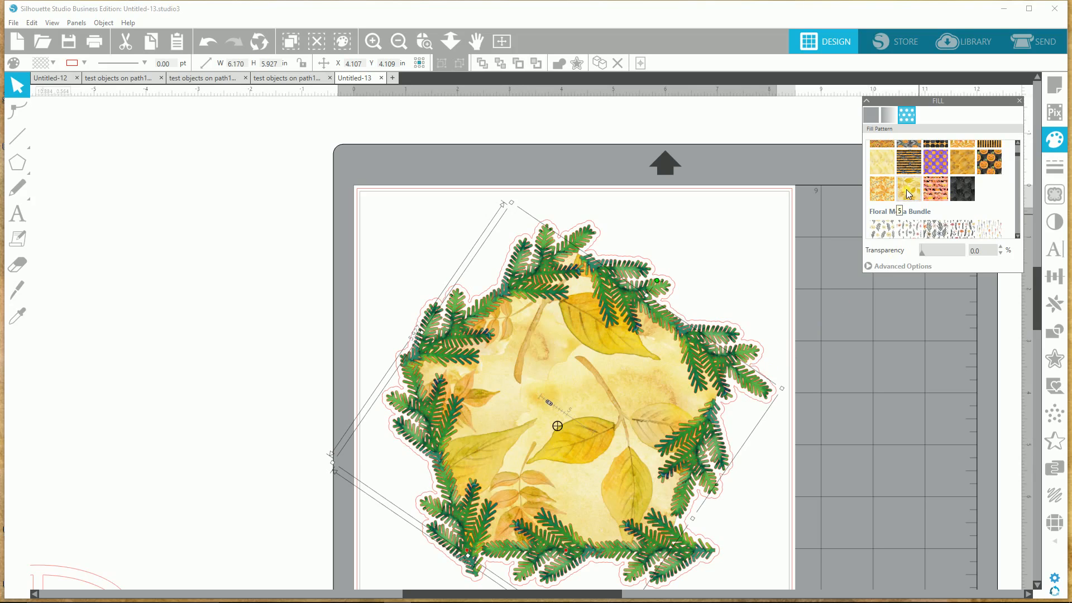
{"action": "left_click", "coordinate": [878, 194]}
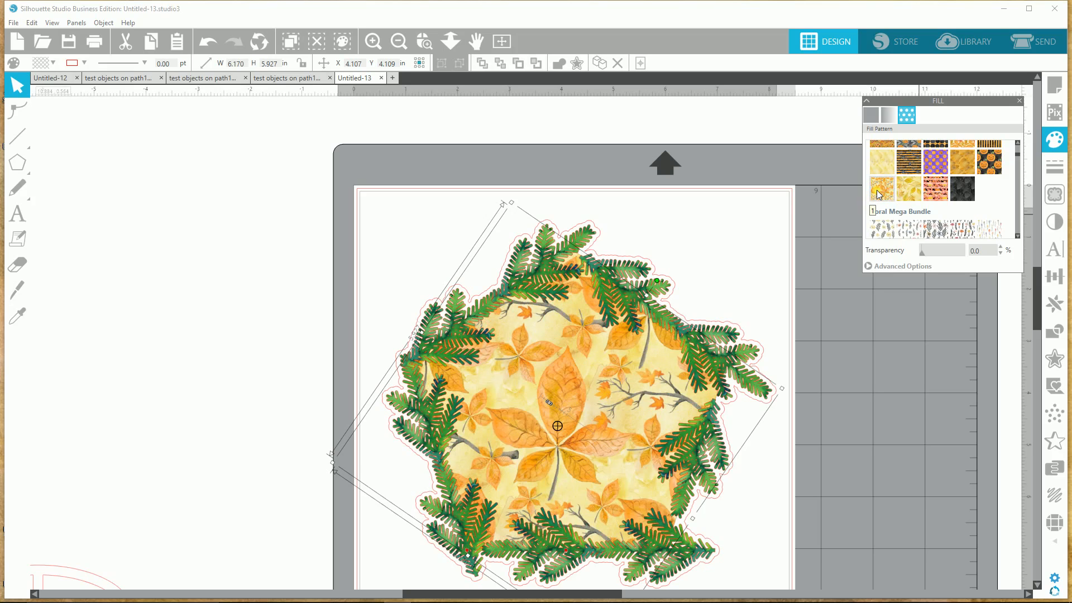
{"action": "left_click", "coordinate": [882, 158]}
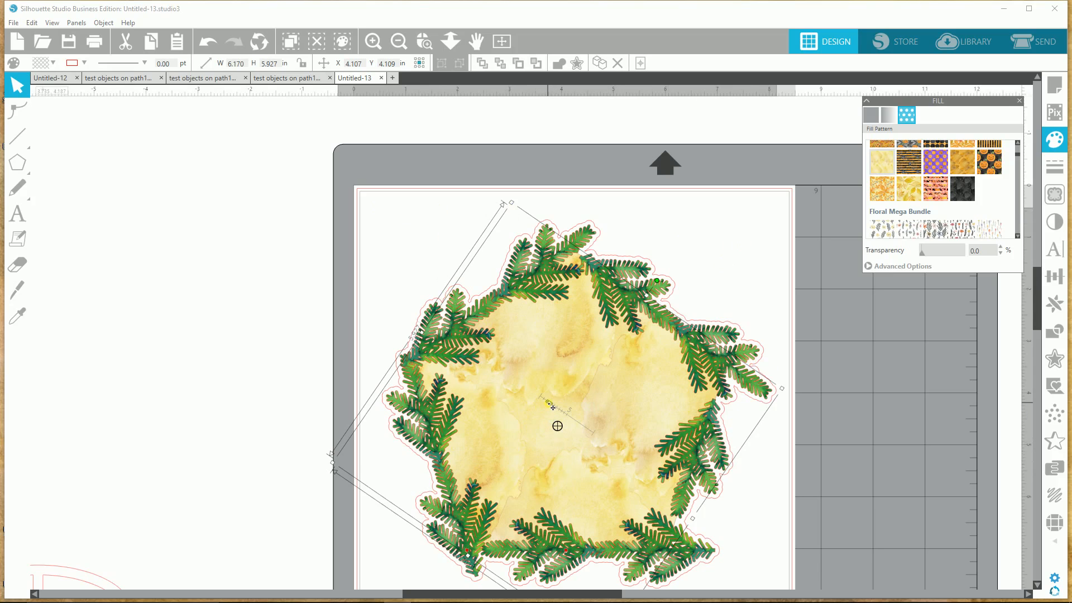
{"action": "left_click_drag", "start_coordinate": [554, 409], "coordinate": [553, 409]}
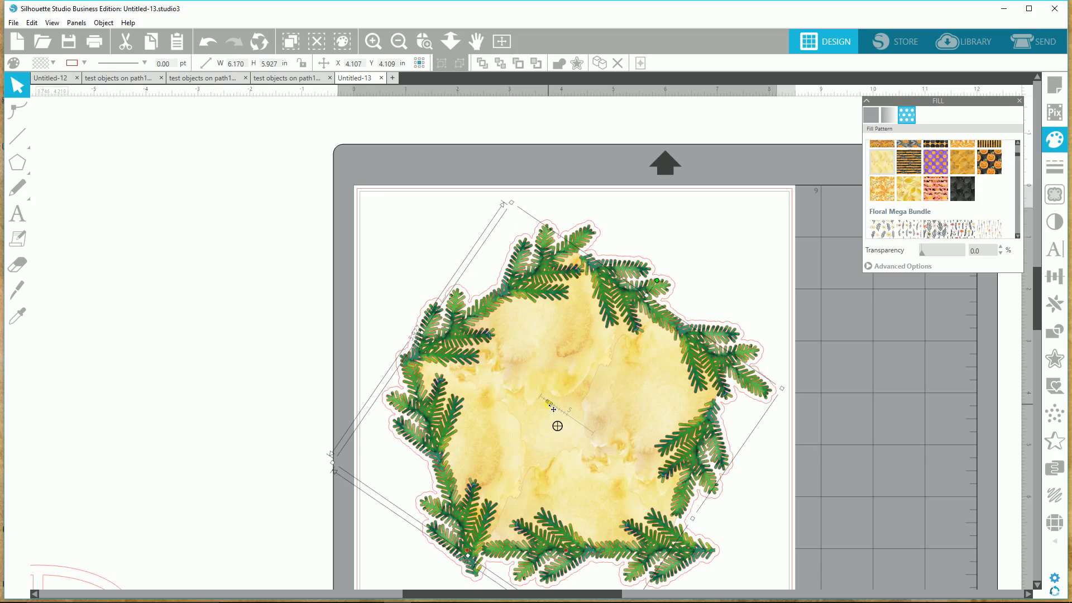
- Try the colourful floral bouquet pattern and the black line-drawn flower pattern as the pentagon's fill
{"action": "mouse_move", "coordinate": [555, 409]}
{"action": "left_mouse_down"}
{"action": "mouse_move", "coordinate": [572, 418]}
{"action": "mouse_move", "coordinate": [542, 402]}
{"action": "mouse_move", "coordinate": [553, 409]}
{"action": "left_mouse_up"}
{"action": "left_click_drag", "start_coordinate": [552, 406], "coordinate": [554, 407]}
{"action": "scroll", "coordinate": [794, 498], "scroll_direction": "down", "scroll_amount": 1}
{"action": "scroll", "coordinate": [793, 498], "scroll_direction": "down", "scroll_amount": 3}
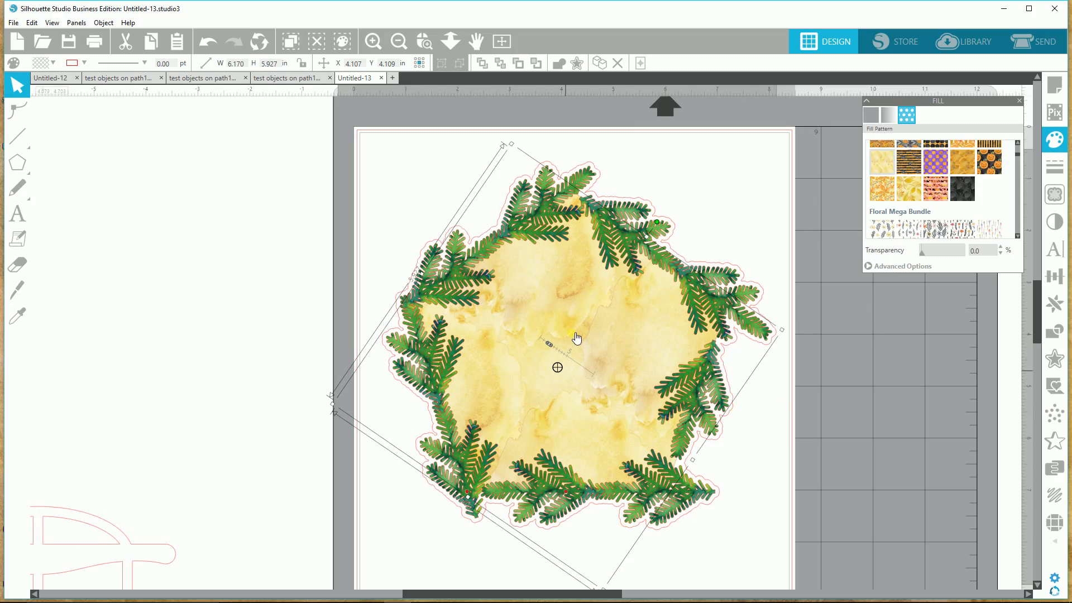
{"action": "scroll", "coordinate": [1018, 218], "scroll_direction": "down", "scroll_amount": 3}
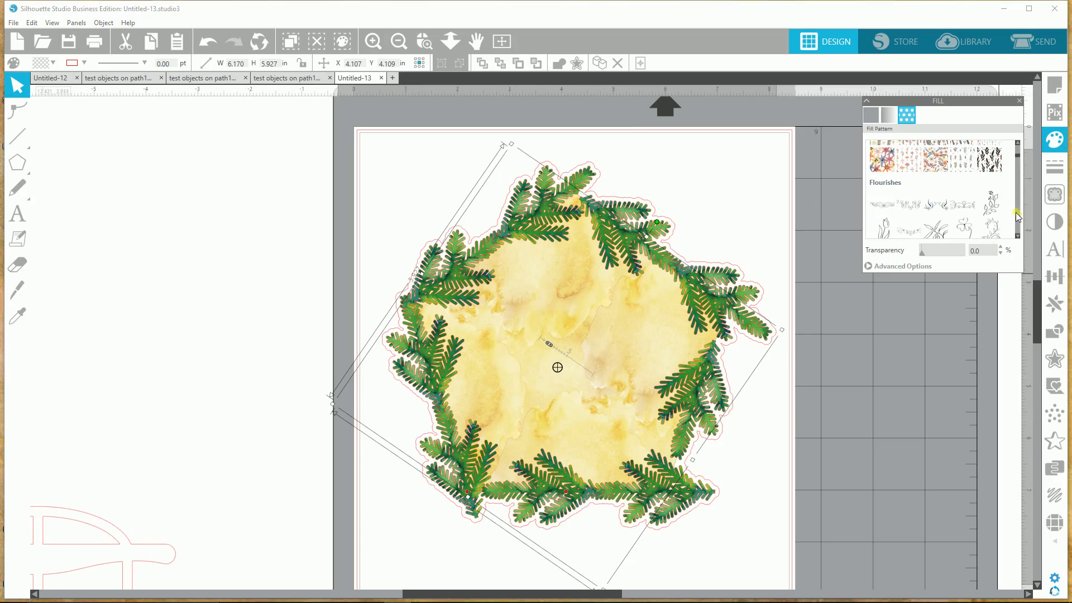
{"action": "left_click", "coordinate": [743, 519]}
{"action": "left_click", "coordinate": [623, 409]}
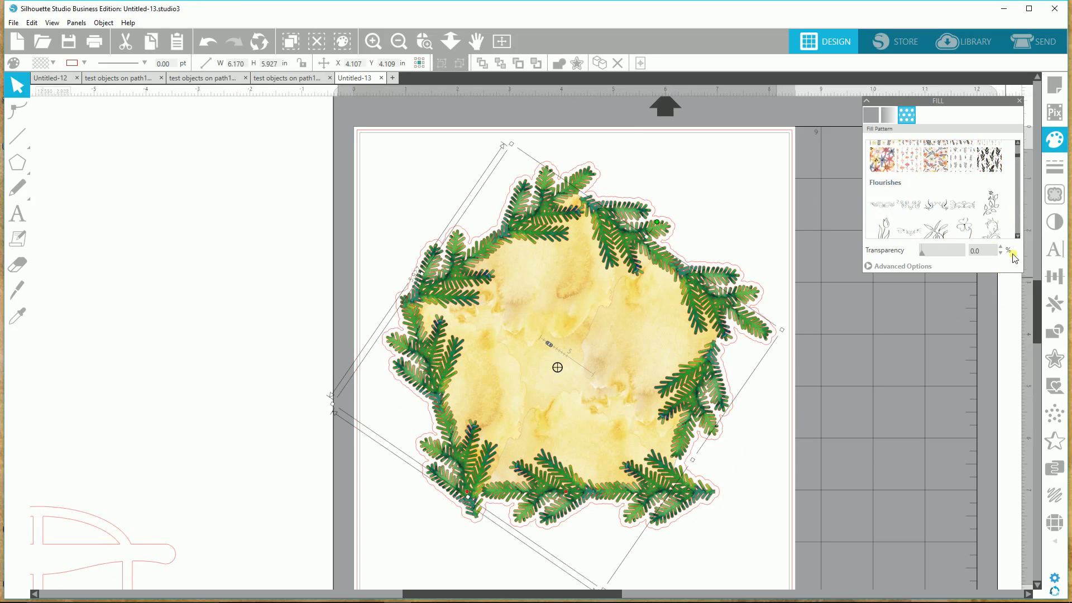
{"action": "scroll", "coordinate": [1018, 229], "scroll_direction": "down", "scroll_amount": 2}
{"action": "scroll", "coordinate": [1018, 231], "scroll_direction": "down", "scroll_amount": 5}
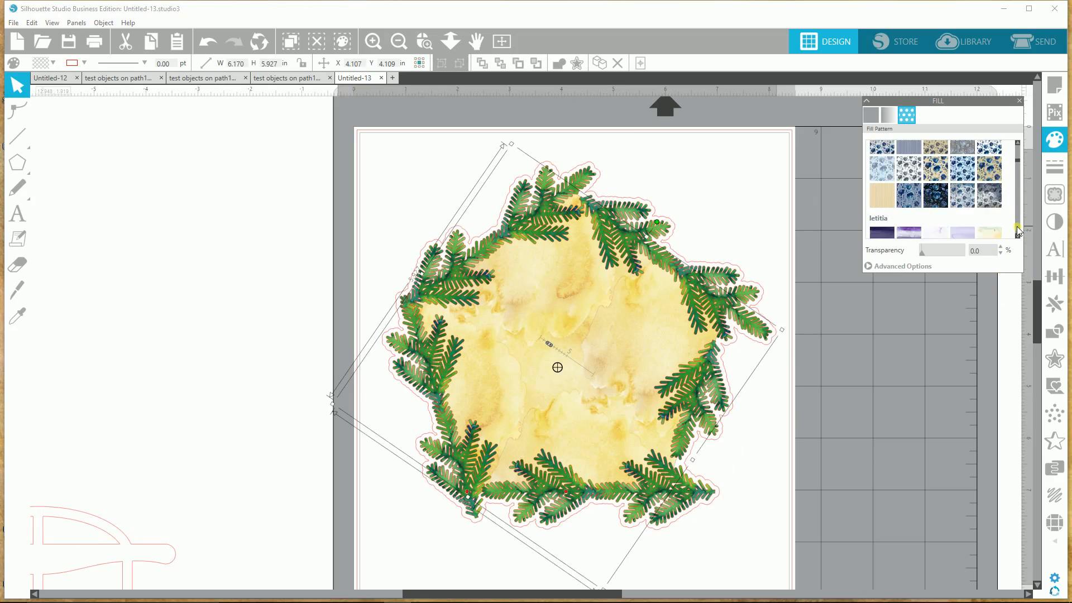
{"action": "scroll", "coordinate": [1018, 230], "scroll_direction": "down", "scroll_amount": 3}
{"action": "scroll", "coordinate": [1018, 230], "scroll_direction": "down", "scroll_amount": 4}
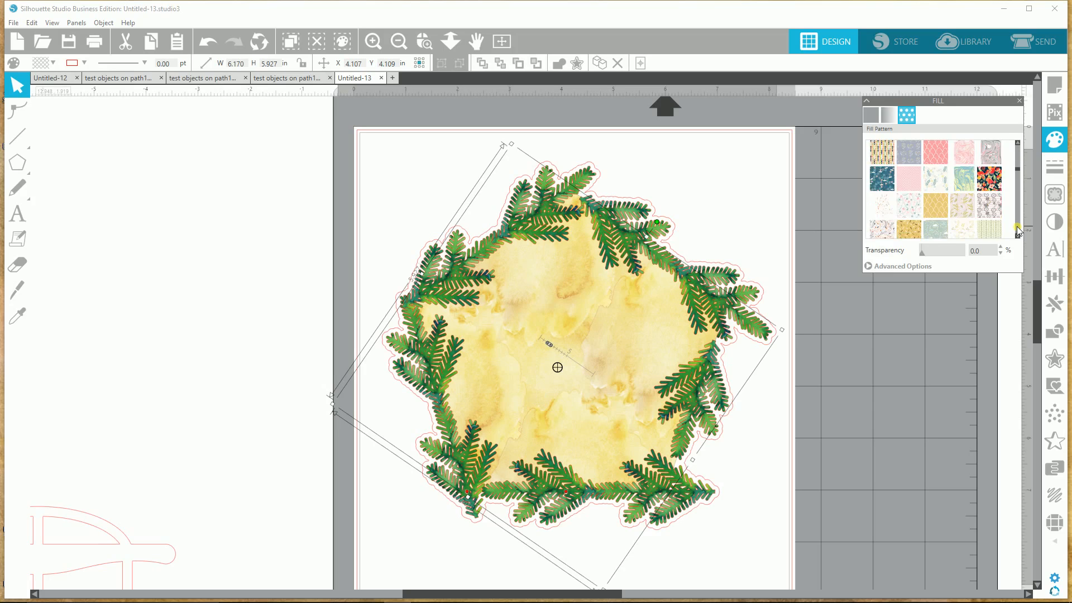
{"action": "scroll", "coordinate": [1017, 231], "scroll_direction": "down", "scroll_amount": 3}
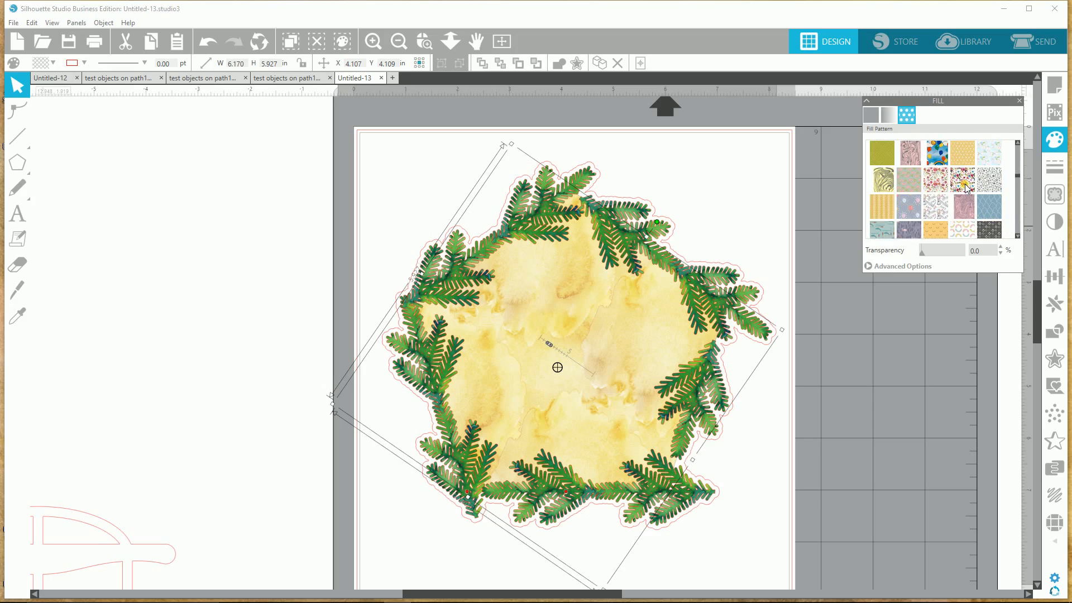
{"action": "left_click", "coordinate": [964, 181]}
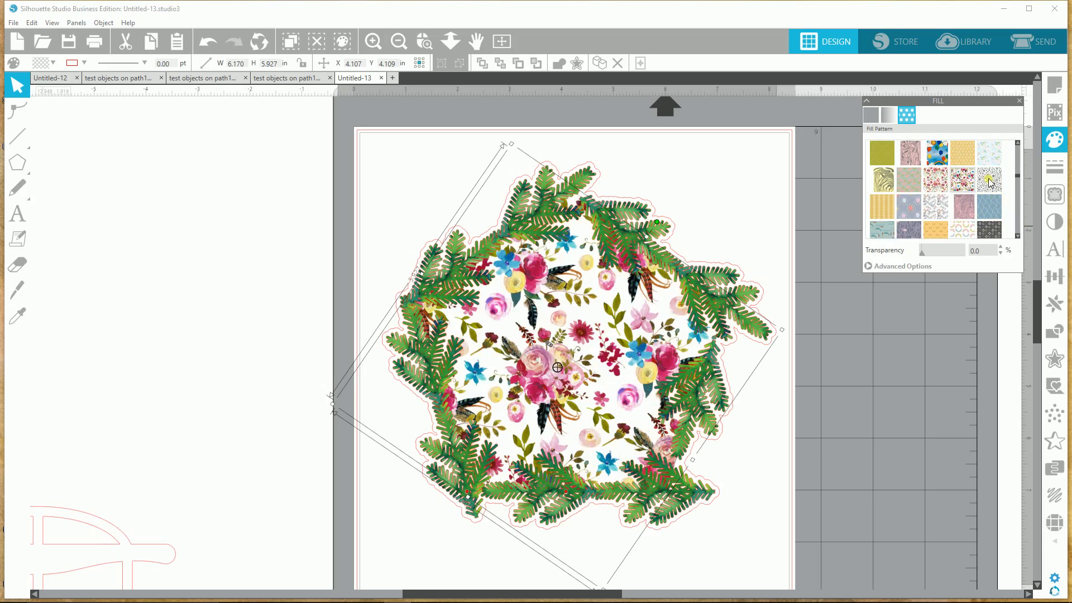
{"action": "left_click", "coordinate": [989, 183]}
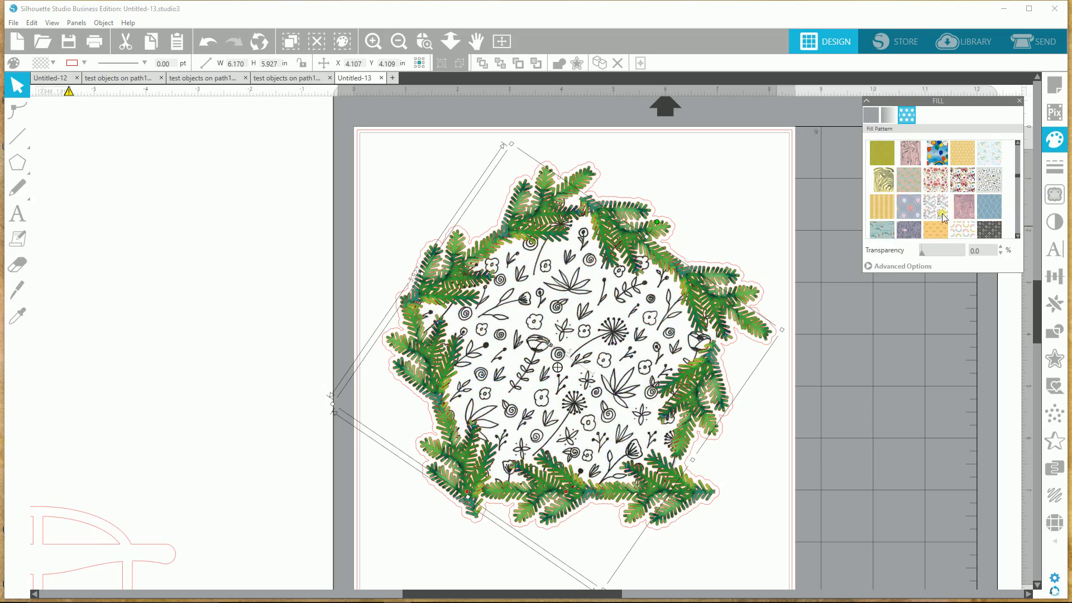
- Try the pink leafy stripe pattern on the pentagon, and fill it with the light blue scallop pattern
{"action": "scroll", "coordinate": [1018, 209], "scroll_direction": "down", "scroll_amount": 3}
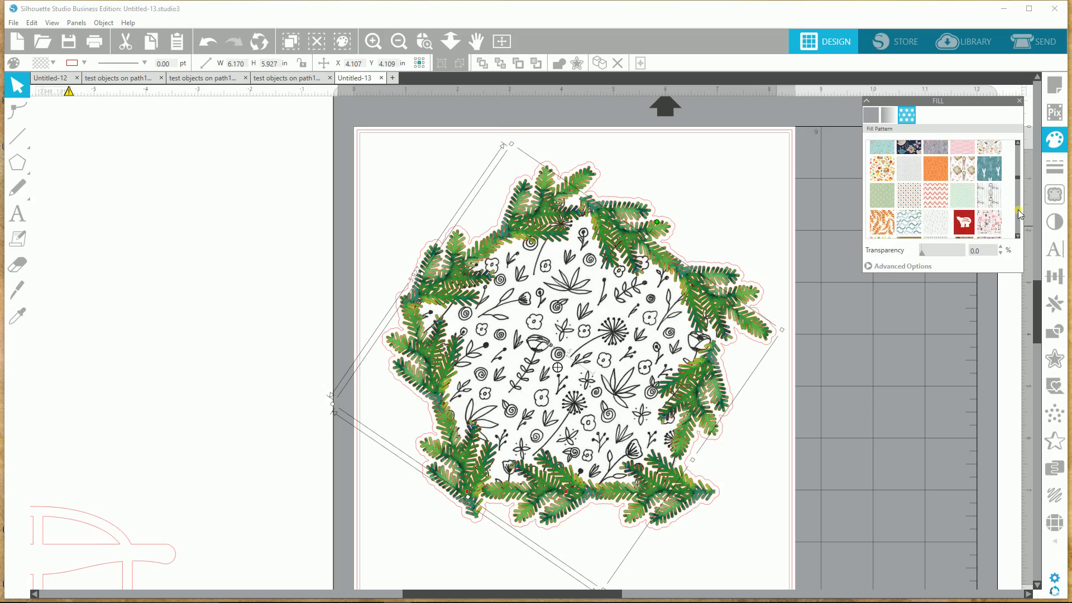
{"action": "scroll", "coordinate": [1018, 210], "scroll_direction": "down", "scroll_amount": 4}
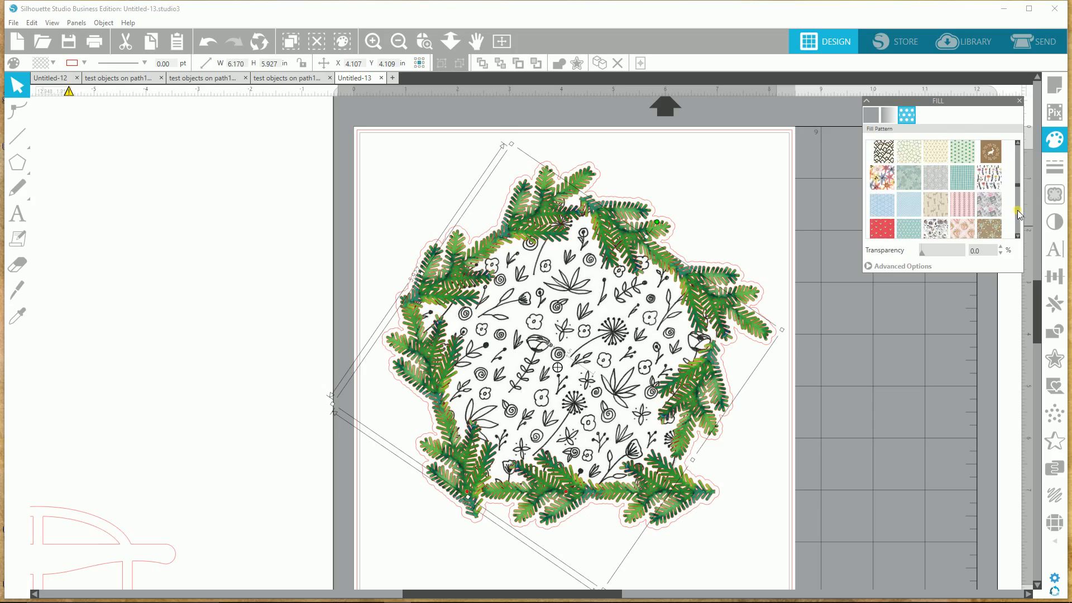
{"action": "left_click", "coordinate": [957, 211]}
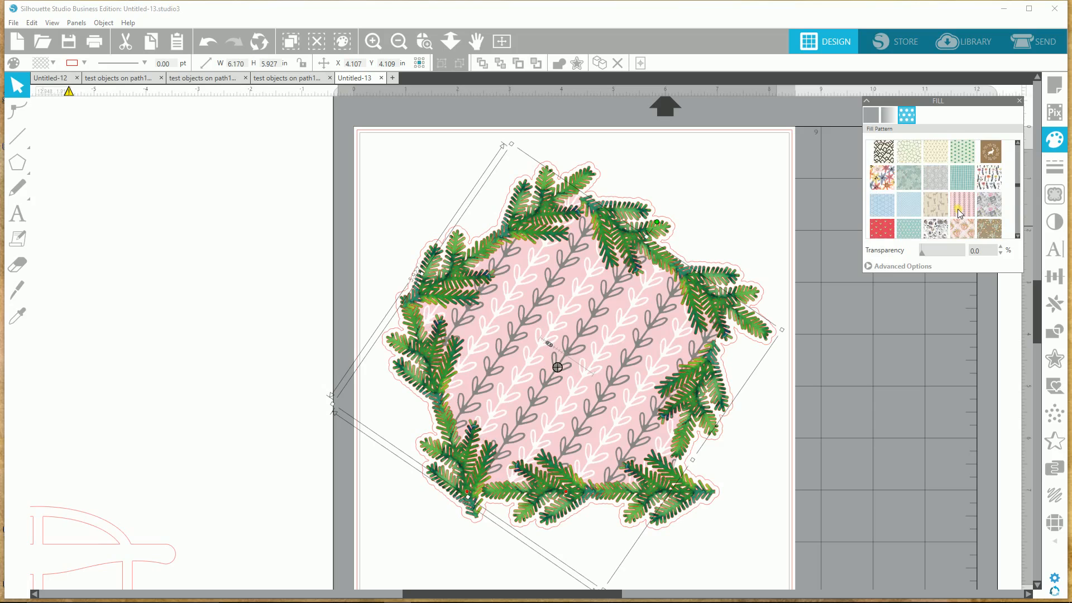
{"action": "left_click", "coordinate": [911, 212]}
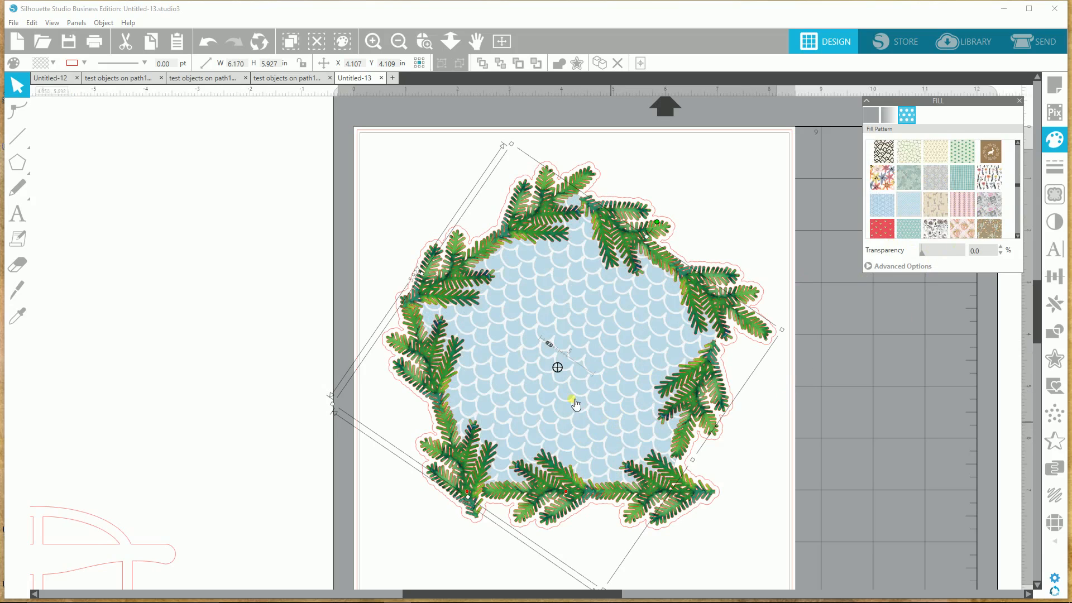
- Try colorizing the pentagon's scallop pattern with a hue of 39 in the image effects
{"action": "left_click", "coordinate": [655, 338]}
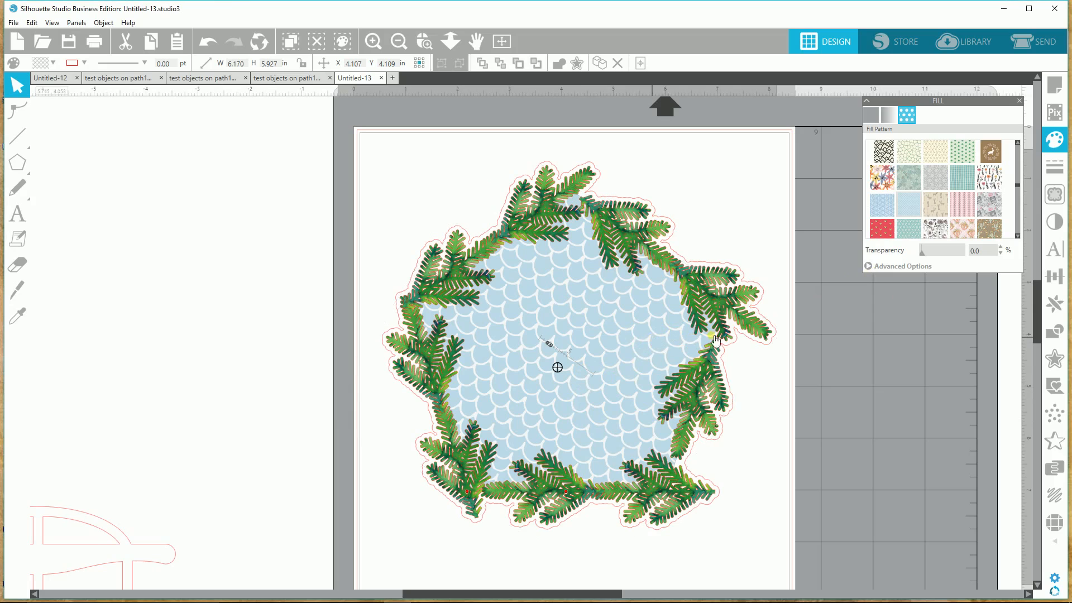
{"action": "left_click", "coordinate": [643, 333]}
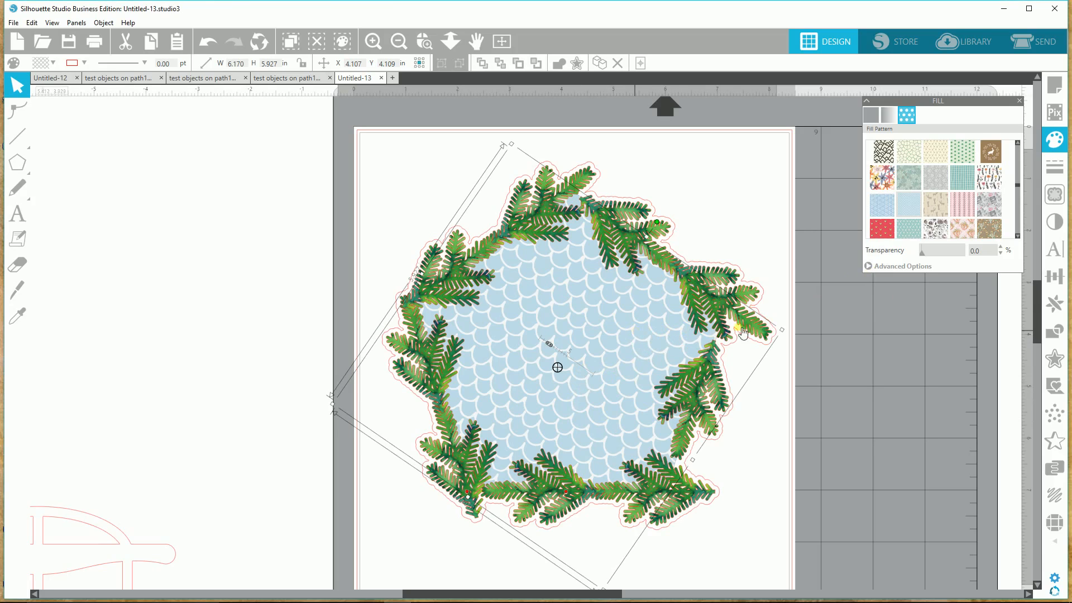
{"action": "left_click", "coordinate": [1059, 226]}
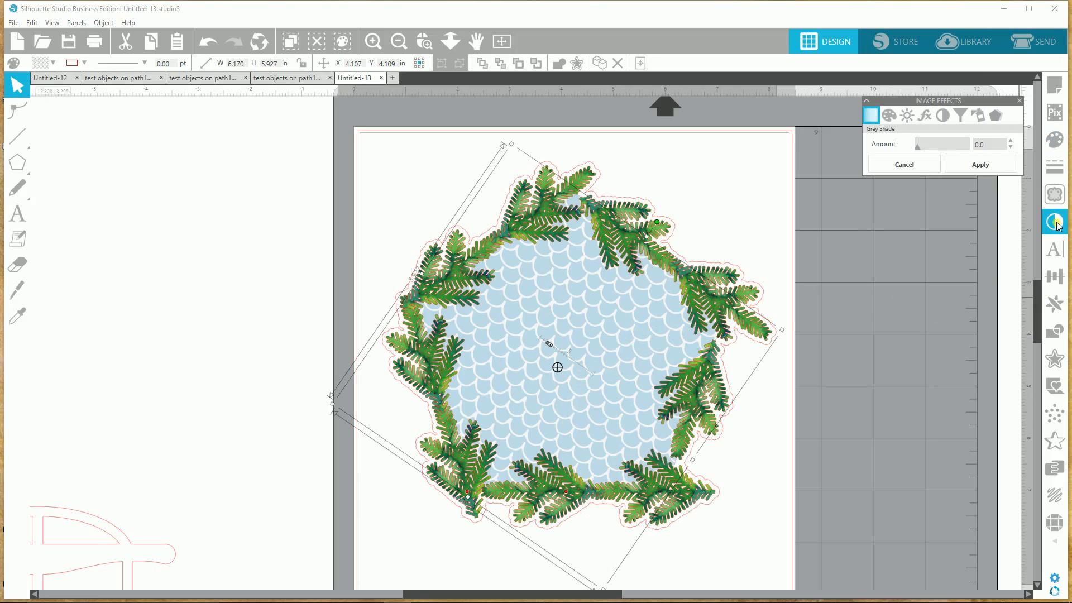
{"action": "left_click", "coordinate": [892, 116]}
{"action": "mouse_move", "coordinate": [921, 150]}
{"action": "left_mouse_down"}
{"action": "mouse_move", "coordinate": [950, 149]}
{"action": "mouse_move", "coordinate": [937, 155]}
{"action": "left_mouse_up"}
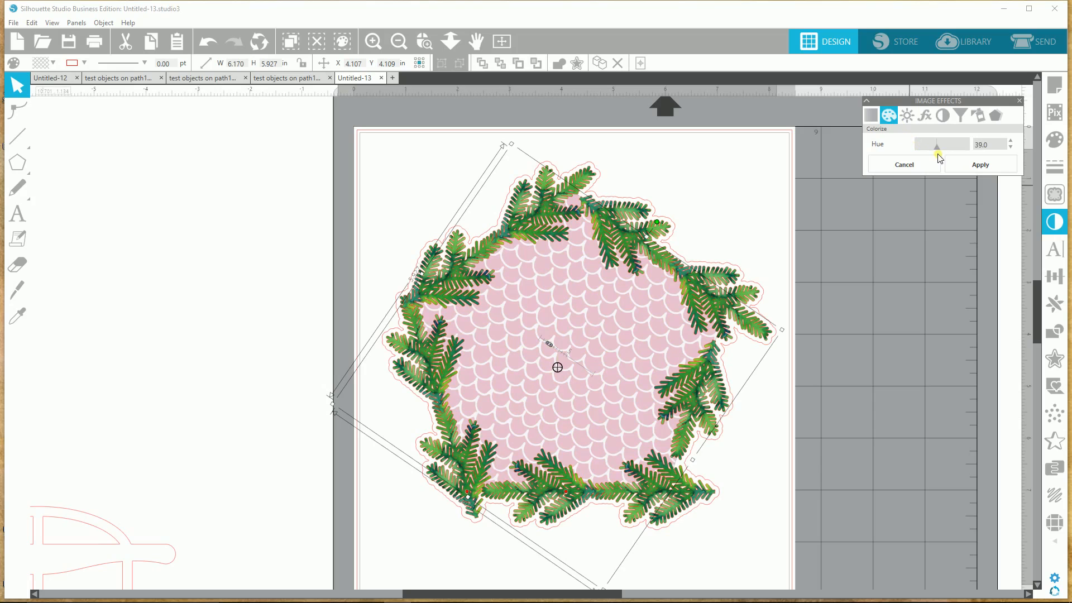
- Darken the pentagon's blue scallop pattern with a gamma amount of 23
{"action": "left_click", "coordinate": [924, 116]}
{"action": "left_click", "coordinate": [938, 149]}
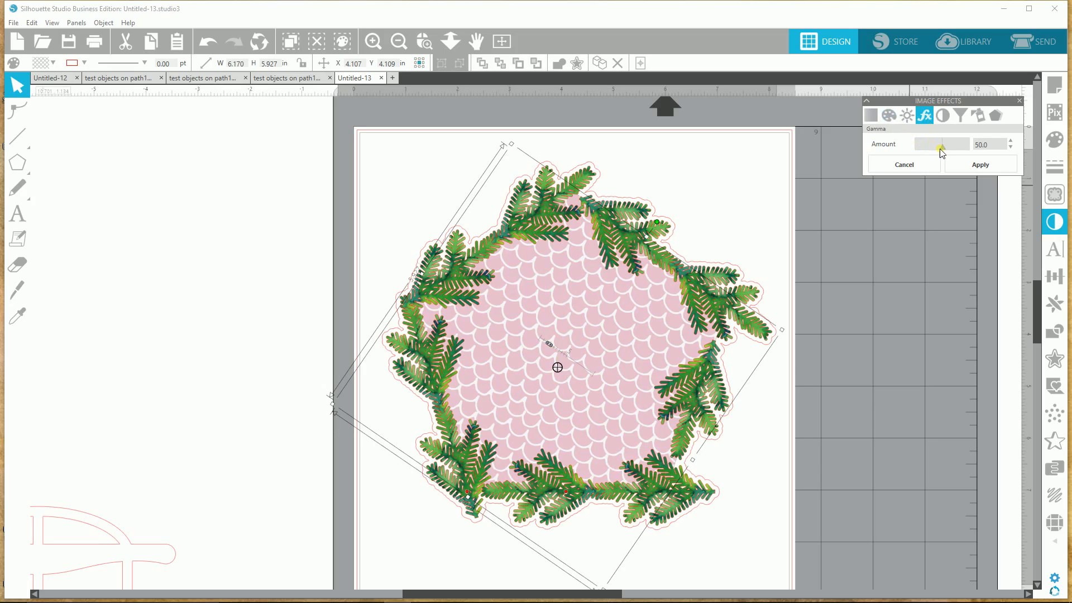
{"action": "left_click_drag", "start_coordinate": [939, 150], "coordinate": [936, 150]}
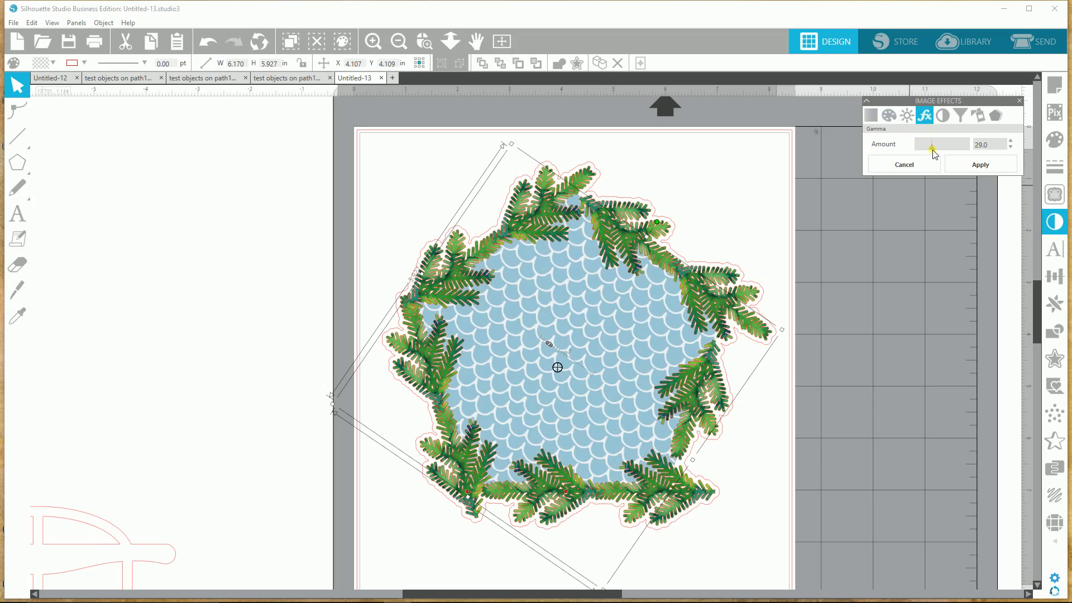
{"action": "left_click_drag", "start_coordinate": [935, 154], "coordinate": [935, 155]}
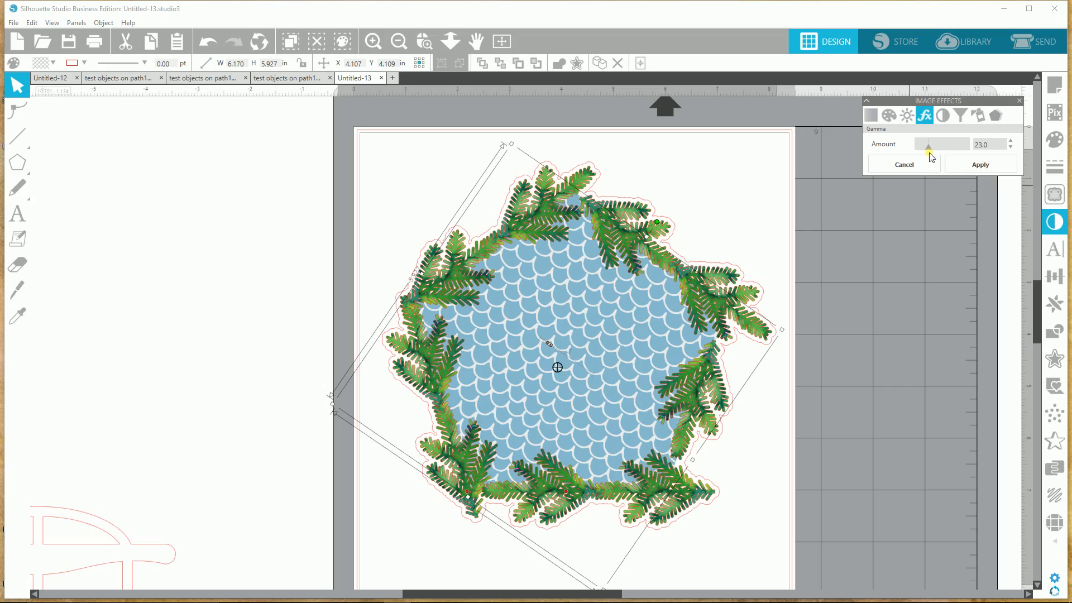
- Colorize the pentagon's scallop pattern with a hue of 32, and set its gamma amount to 24
{"action": "left_click", "coordinate": [895, 117]}
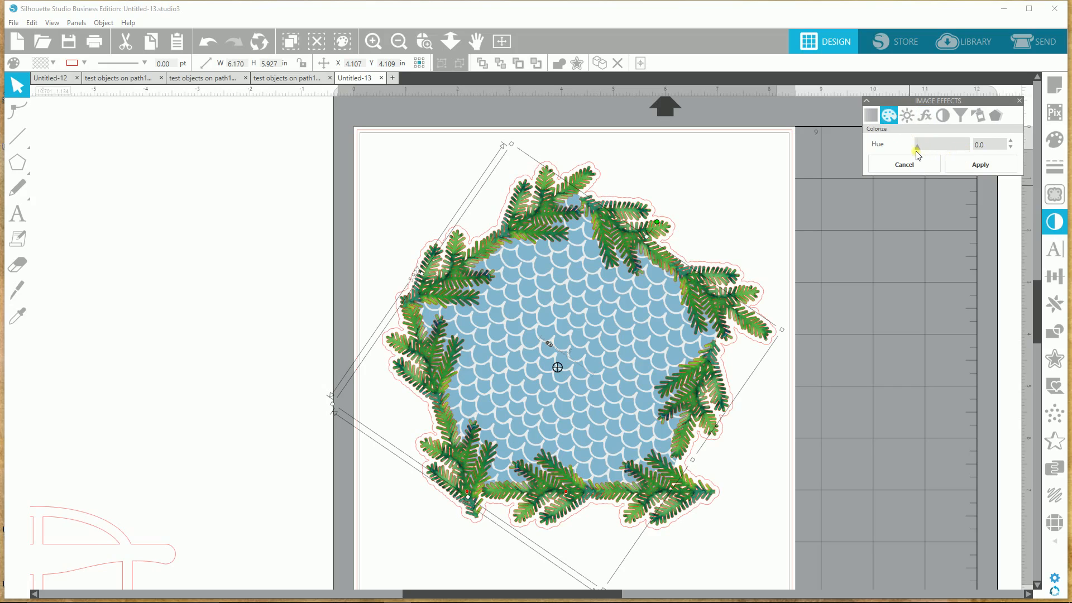
{"action": "left_click_drag", "start_coordinate": [919, 147], "coordinate": [930, 148]}
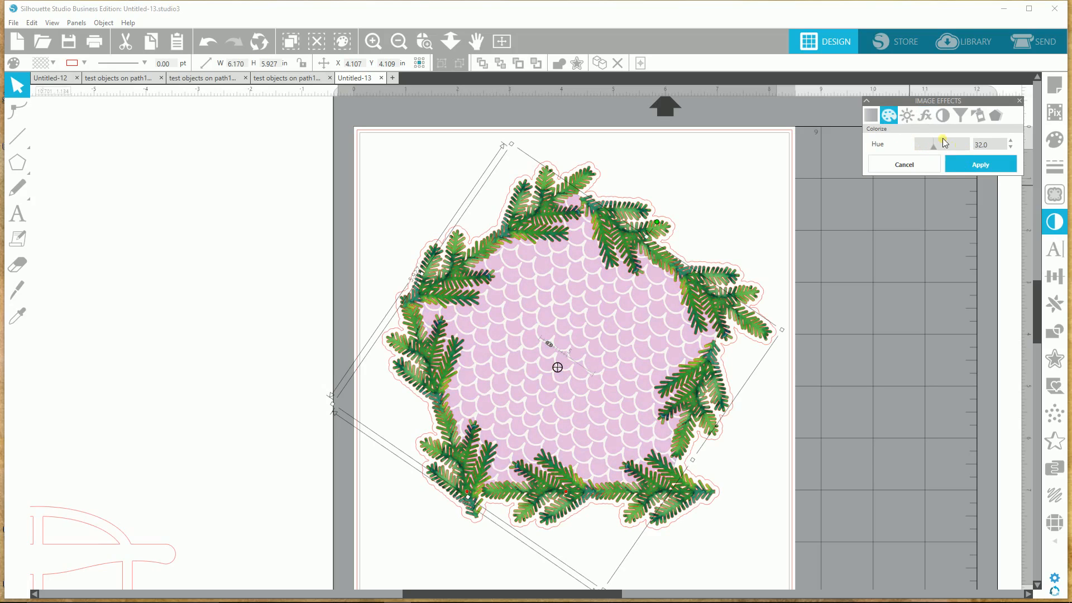
{"action": "left_click", "coordinate": [925, 116]}
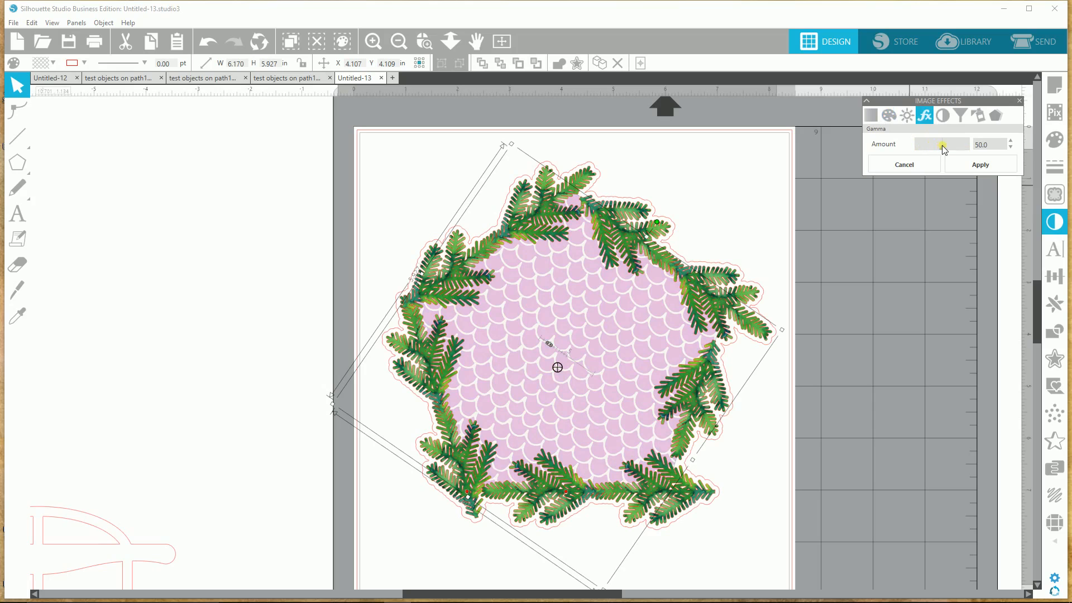
{"action": "left_click_drag", "start_coordinate": [939, 154], "coordinate": [931, 155]}
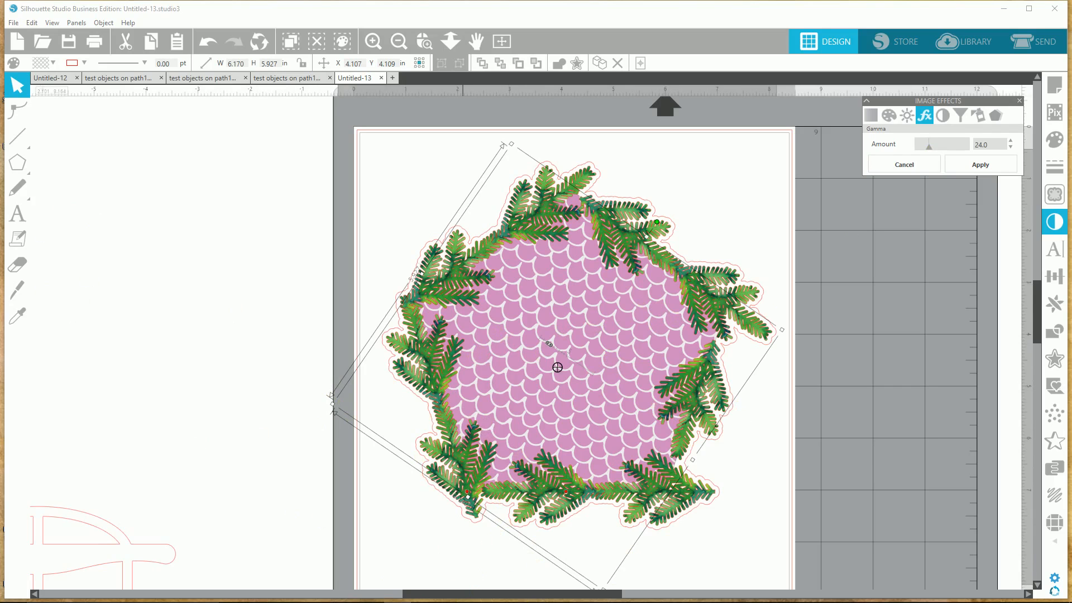
- Switch to the test objects on path1 document, move the blue flower border down off its backing, and undo that move
{"action": "left_click", "coordinate": [284, 79]}
{"action": "left_click_drag", "start_coordinate": [557, 373], "coordinate": [580, 506]}
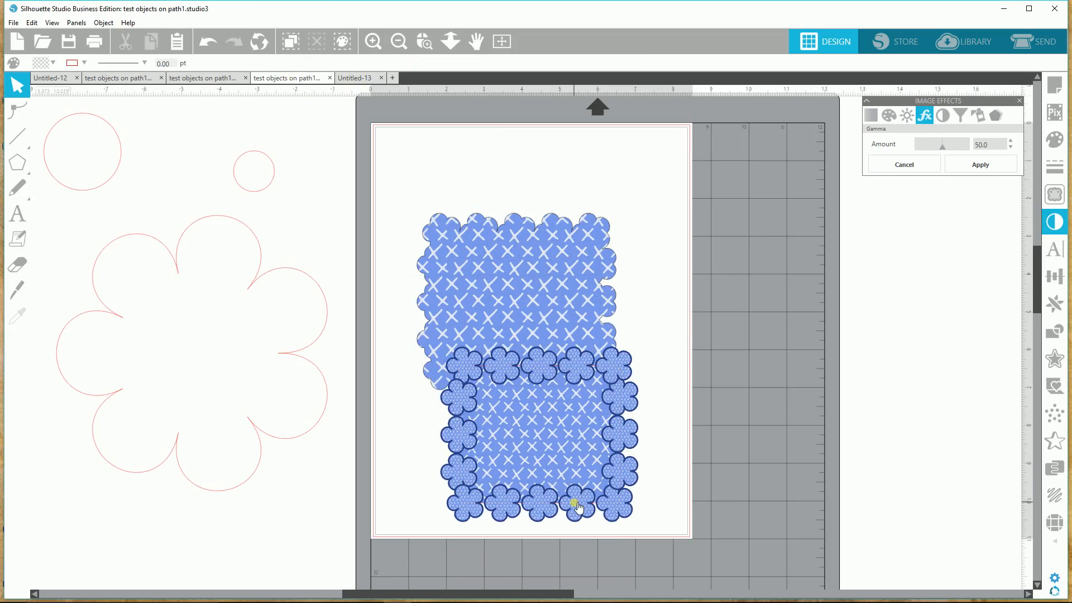
{"action": "key", "text": "ctrl+z"}
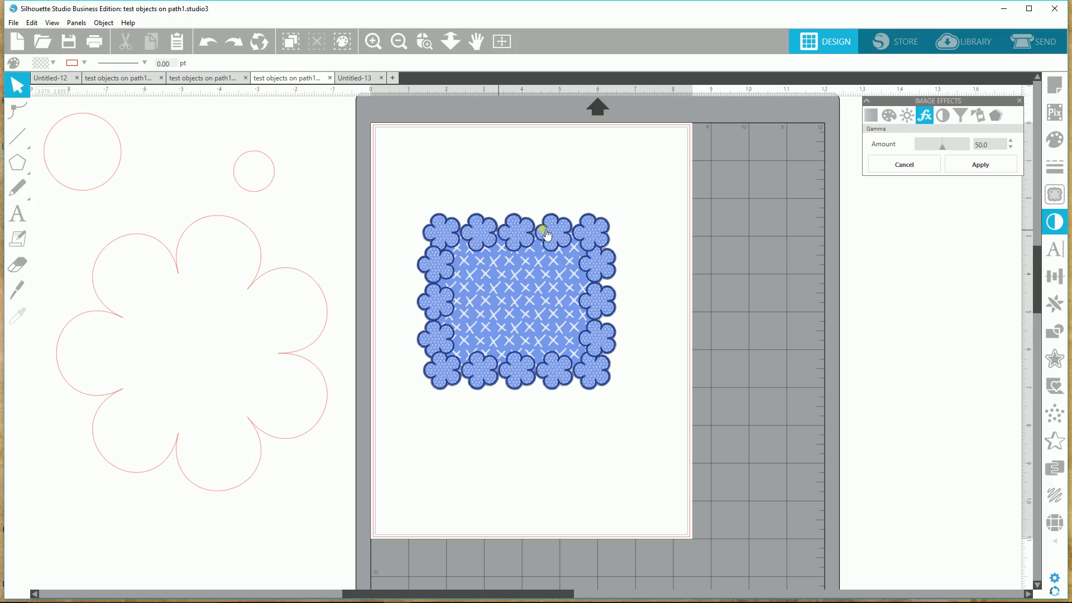
- Shrink the large seven-petal flower outline to about 1.88 by 1.91 in and place it on the page below the flower border
{"action": "mouse_move", "coordinate": [17, 162]}
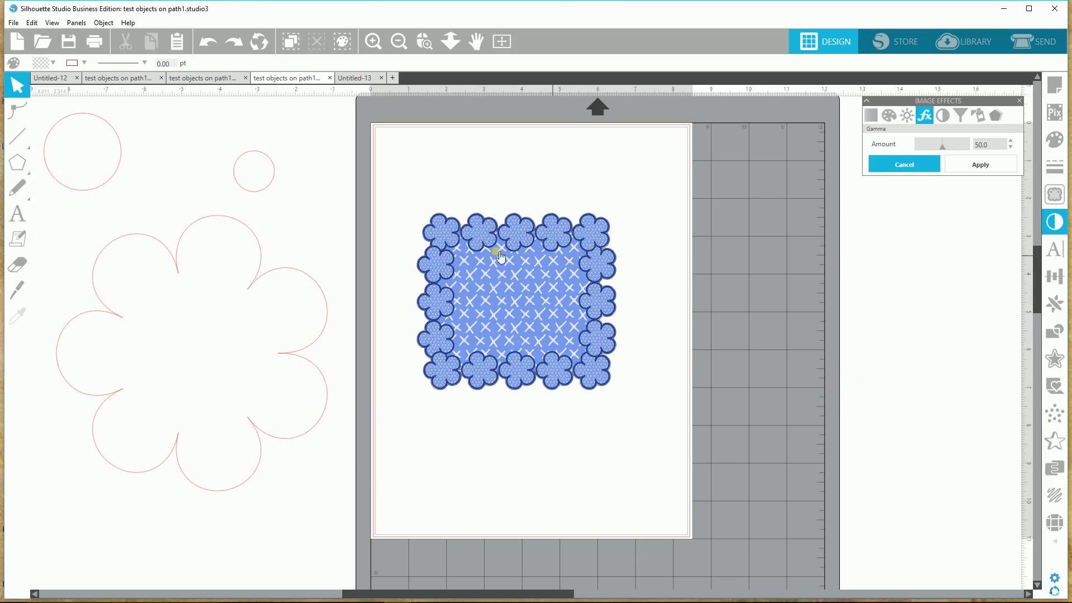
{"action": "left_click", "coordinate": [252, 279]}
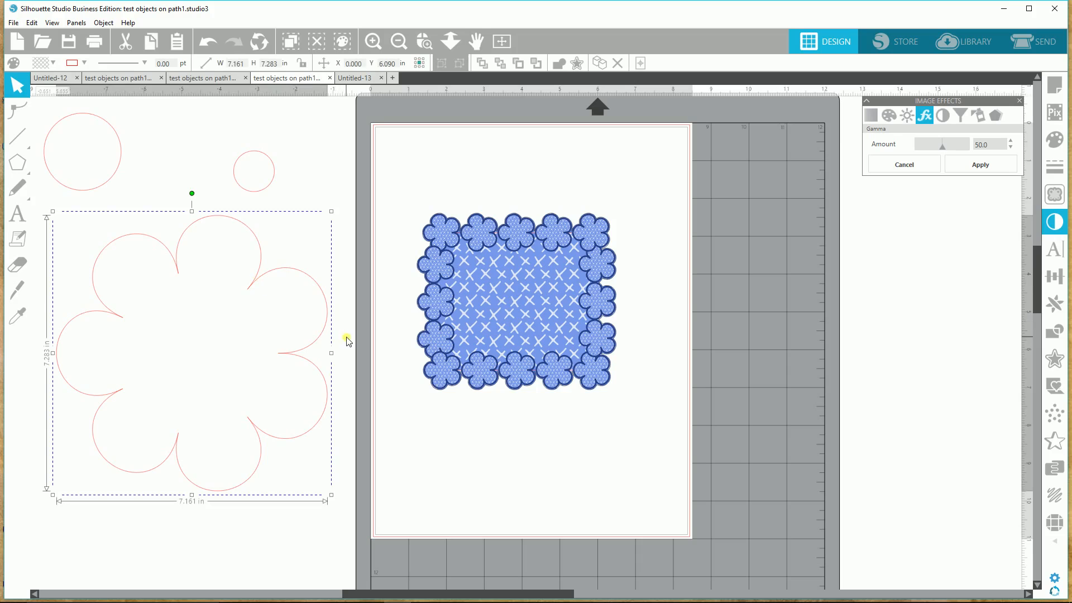
{"action": "left_click_drag", "start_coordinate": [331, 495], "coordinate": [524, 501]}
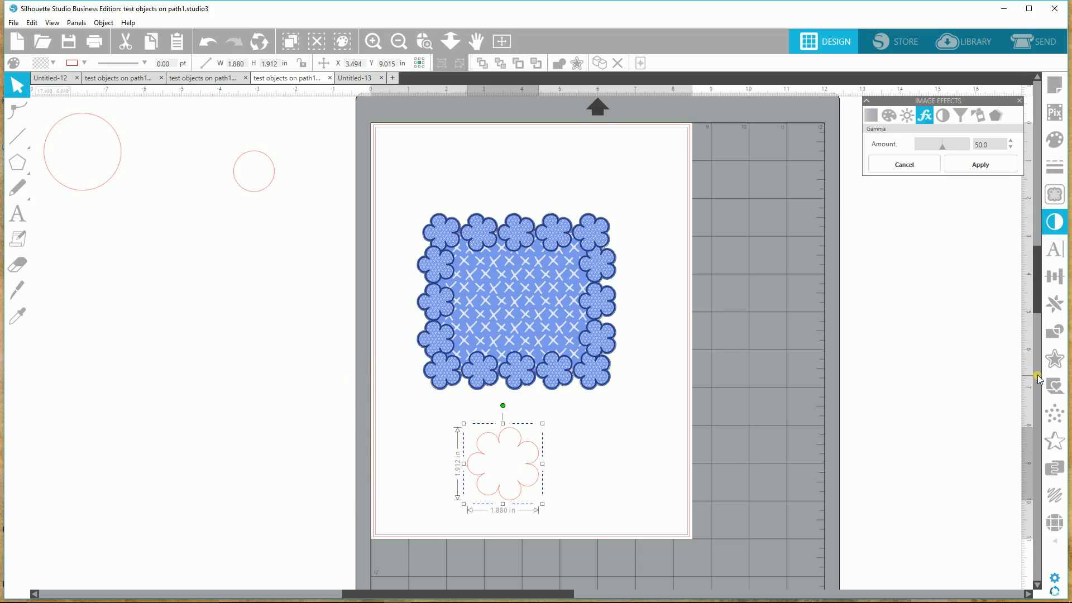
- Try replicating the small flower outline along the blue flower-bordered rectangle's edge with Object on Path, and pull it back off the path
{"action": "left_click", "coordinate": [1061, 309]}
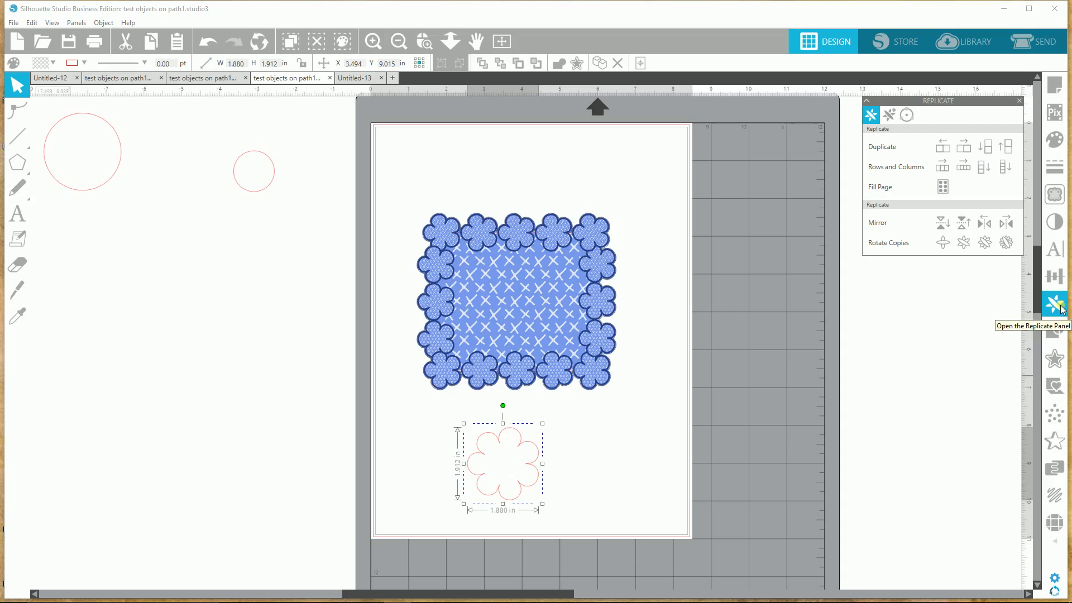
{"action": "left_click", "coordinate": [908, 115]}
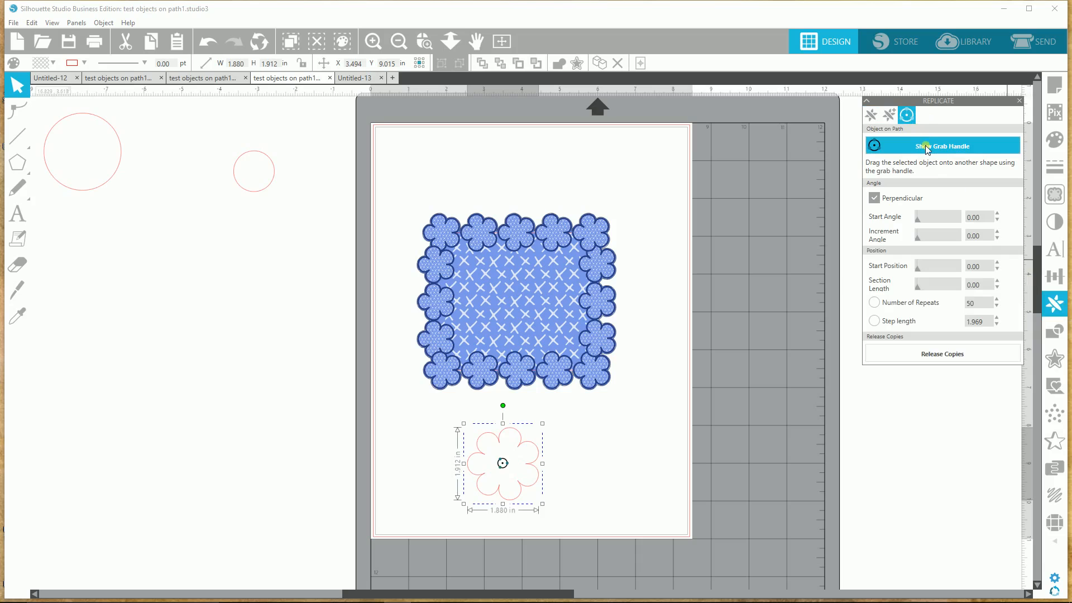
{"action": "left_click_drag", "start_coordinate": [503, 463], "coordinate": [507, 364]}
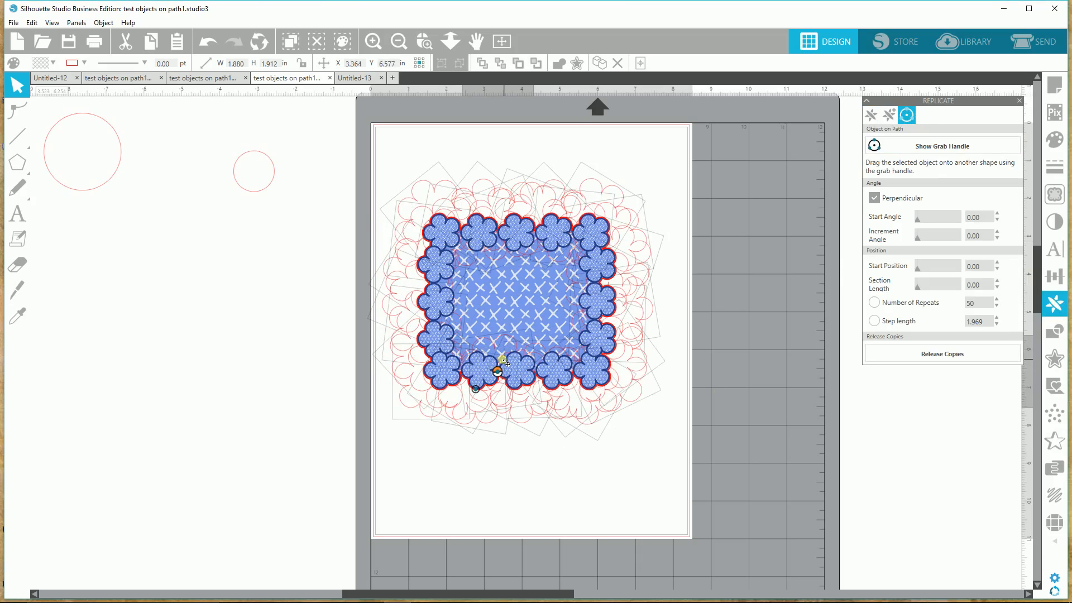
{"action": "left_click_drag", "start_coordinate": [506, 387], "coordinate": [493, 456]}
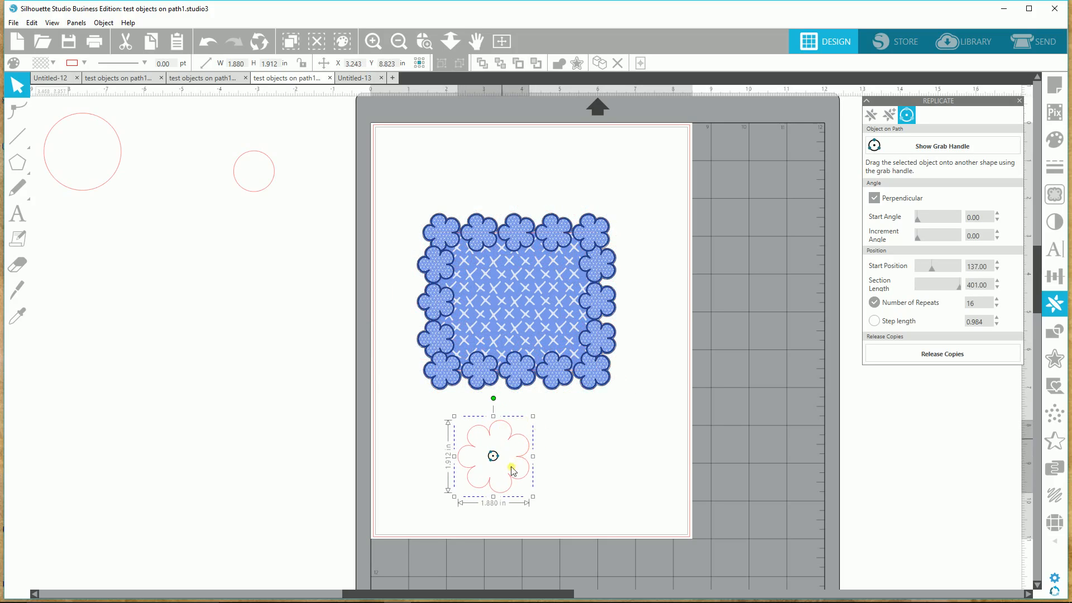
- Move the larger circle down into the open area beside the page and enlarge it
{"action": "left_click_drag", "start_coordinate": [111, 189], "coordinate": [261, 382]}
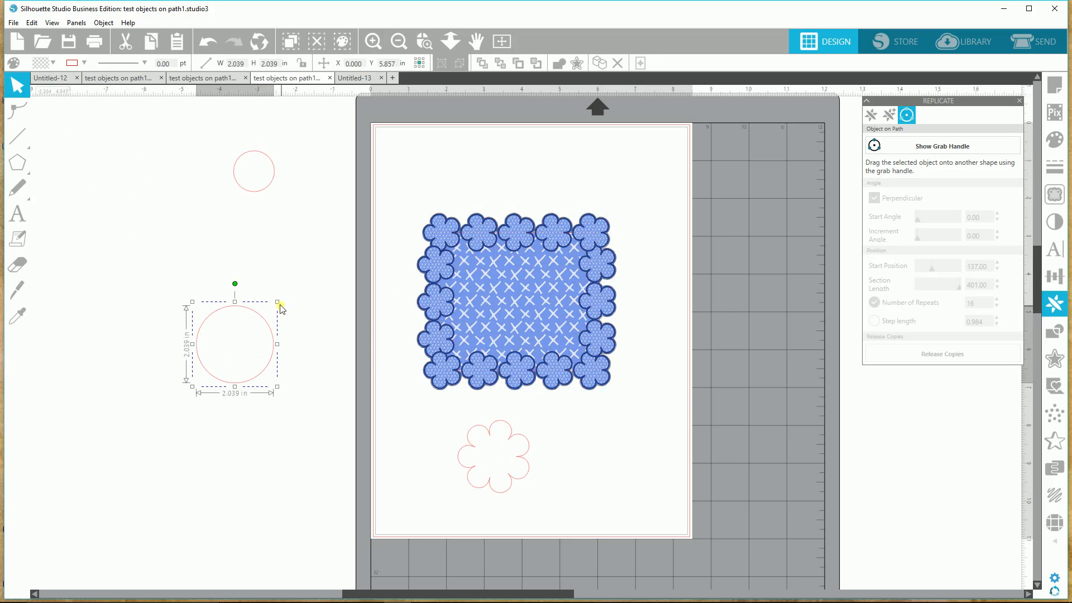
{"action": "left_click_drag", "start_coordinate": [278, 305], "coordinate": [371, 136]}
{"action": "left_click_drag", "start_coordinate": [285, 385], "coordinate": [240, 481]}
- Replicate the small flower outline around the large circle with Object on Path, adjusting the spacing to 8 repeats
{"action": "left_click", "coordinate": [489, 492]}
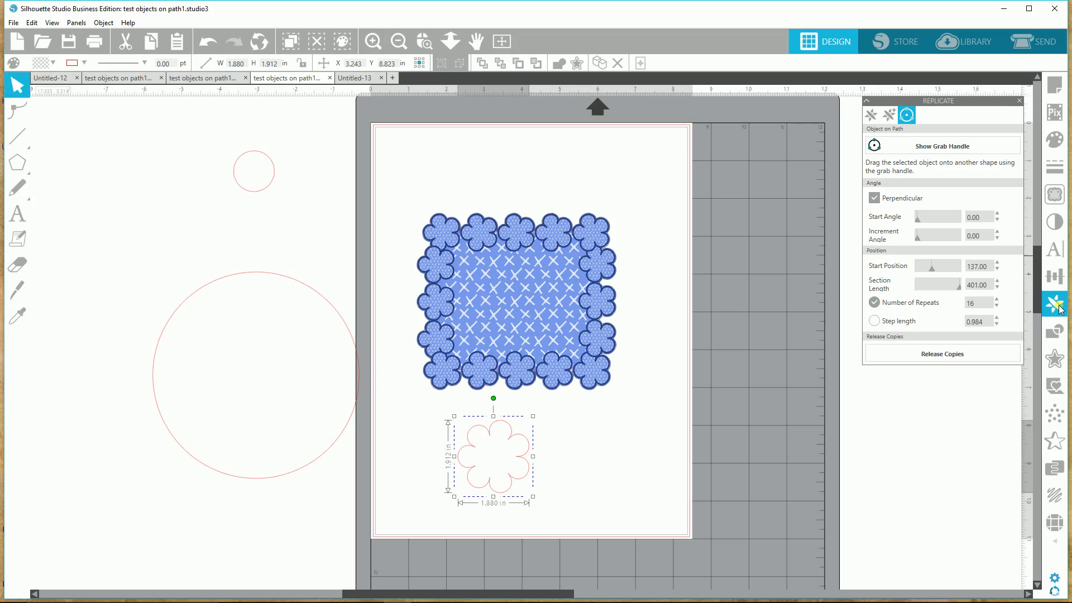
{"action": "left_click", "coordinate": [920, 151]}
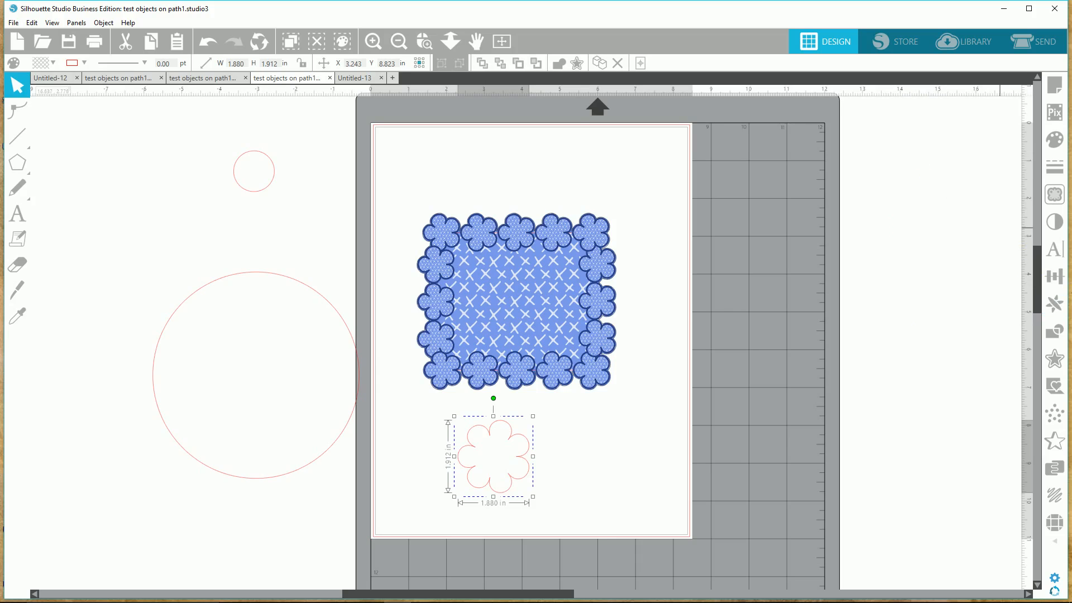
{"action": "left_click", "coordinate": [1055, 303]}
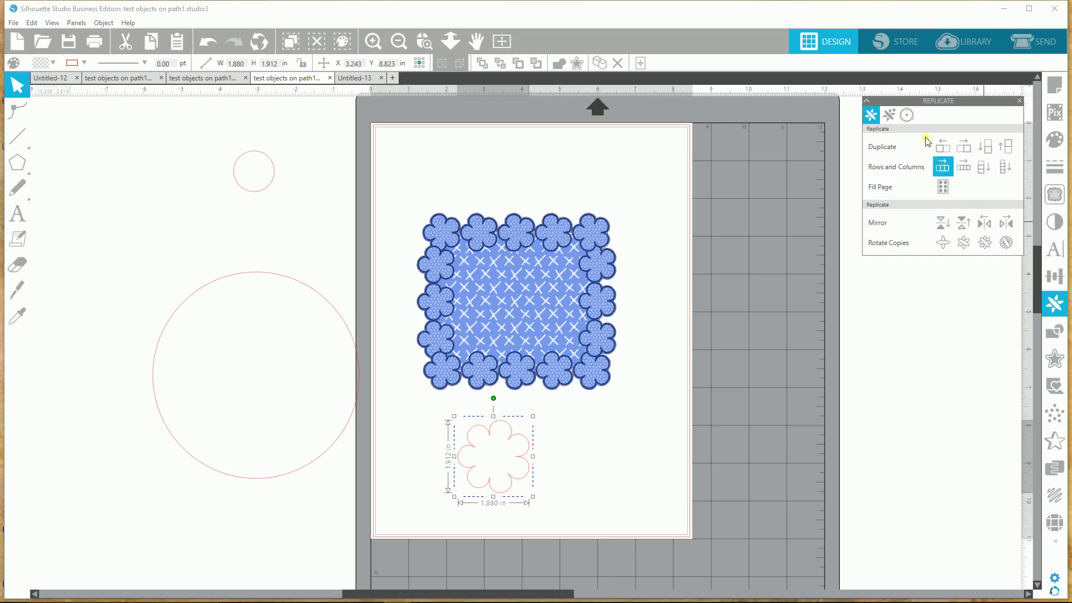
{"action": "left_click", "coordinate": [907, 115]}
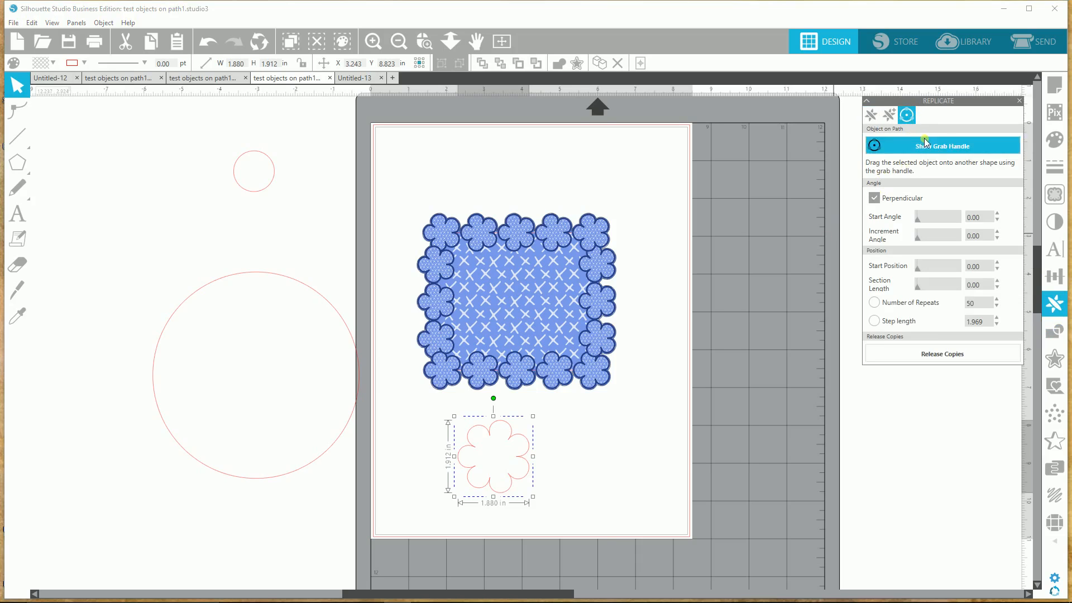
{"action": "left_click", "coordinate": [930, 150]}
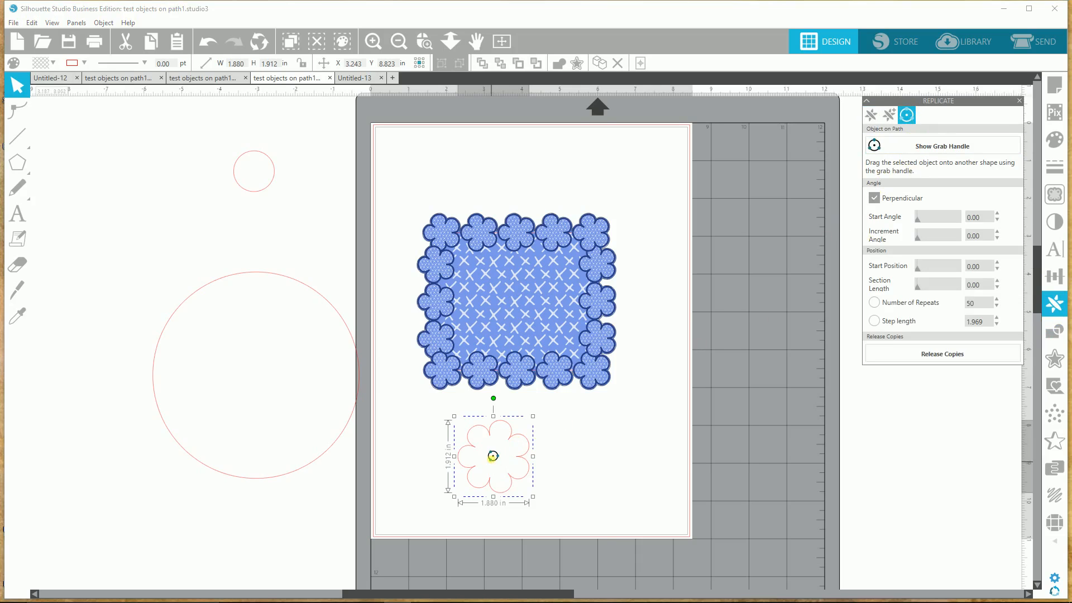
{"action": "left_click_drag", "start_coordinate": [493, 459], "coordinate": [223, 297]}
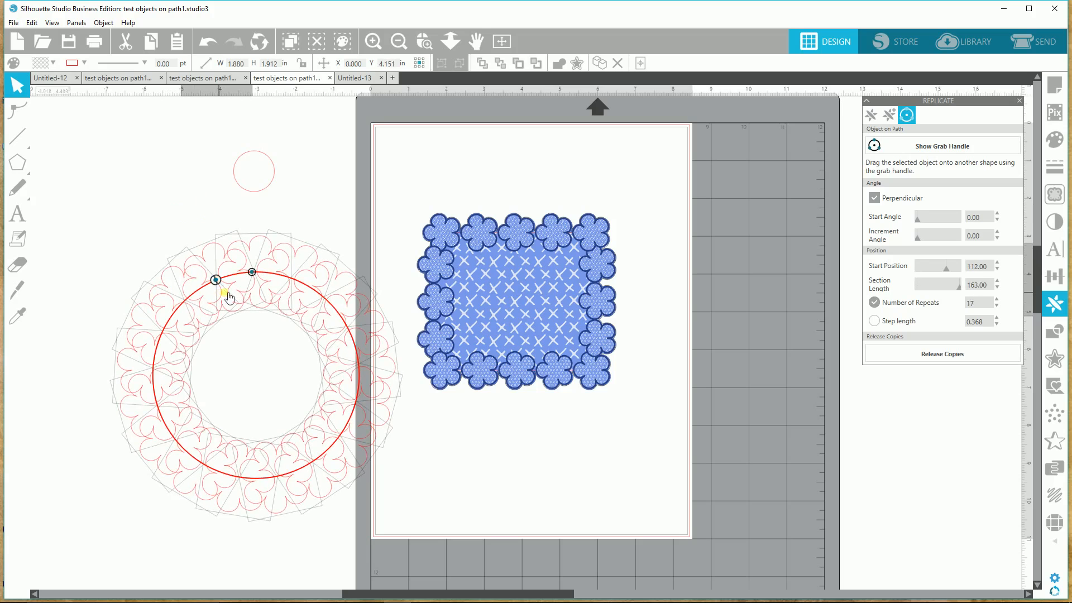
{"action": "left_click_drag", "start_coordinate": [256, 276], "coordinate": [287, 298]}
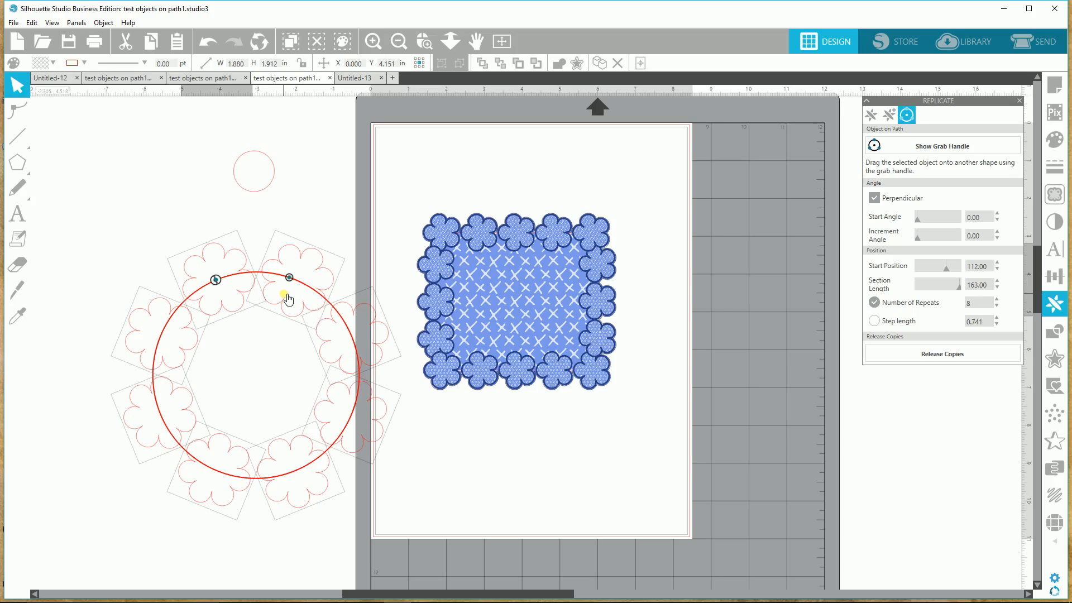
{"action": "left_click", "coordinate": [157, 208]}
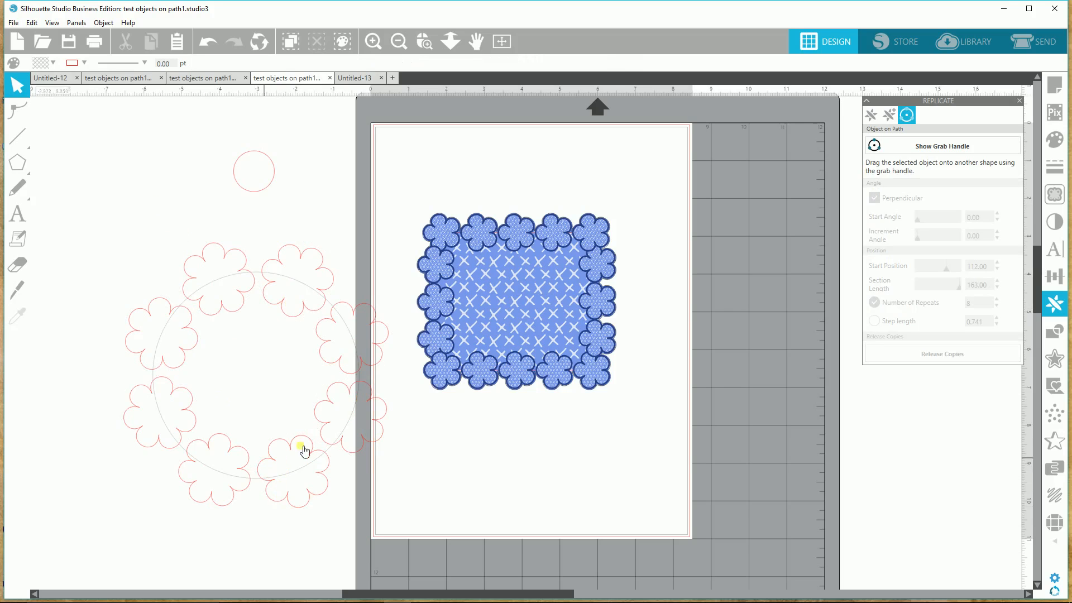
- Move the blue flower-bordered rectangle off the page and bring the ring of flower outlines onto the page
{"action": "left_click", "coordinate": [554, 256]}
{"action": "left_click_drag", "start_coordinate": [522, 347], "coordinate": [920, 284]}
{"action": "left_click_drag", "start_coordinate": [124, 228], "coordinate": [355, 487]}
{"action": "left_click", "coordinate": [290, 466]}
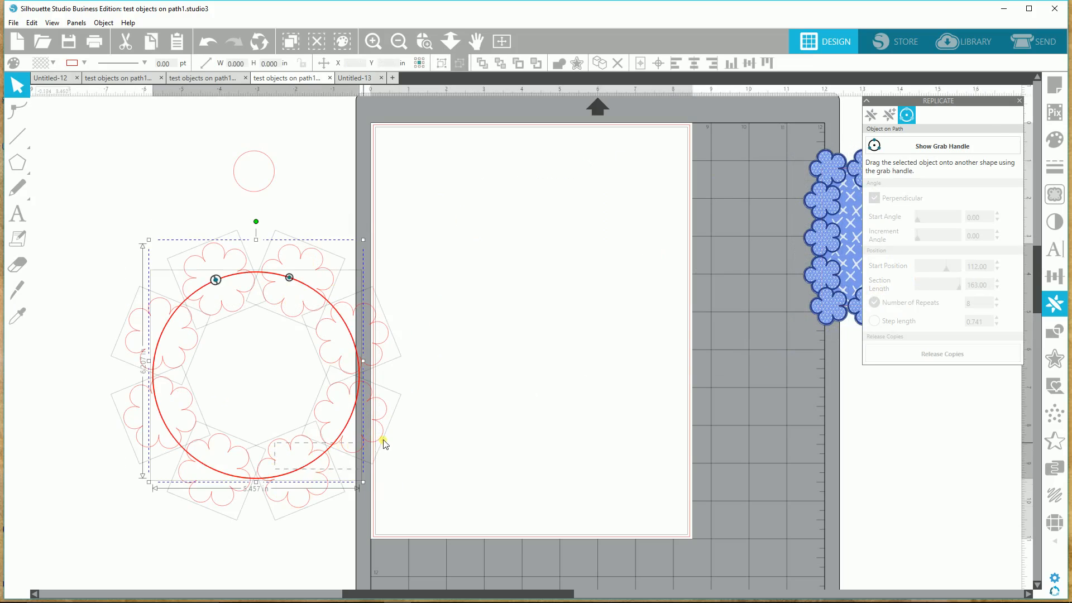
{"action": "left_click_drag", "start_coordinate": [327, 457], "coordinate": [589, 380]}
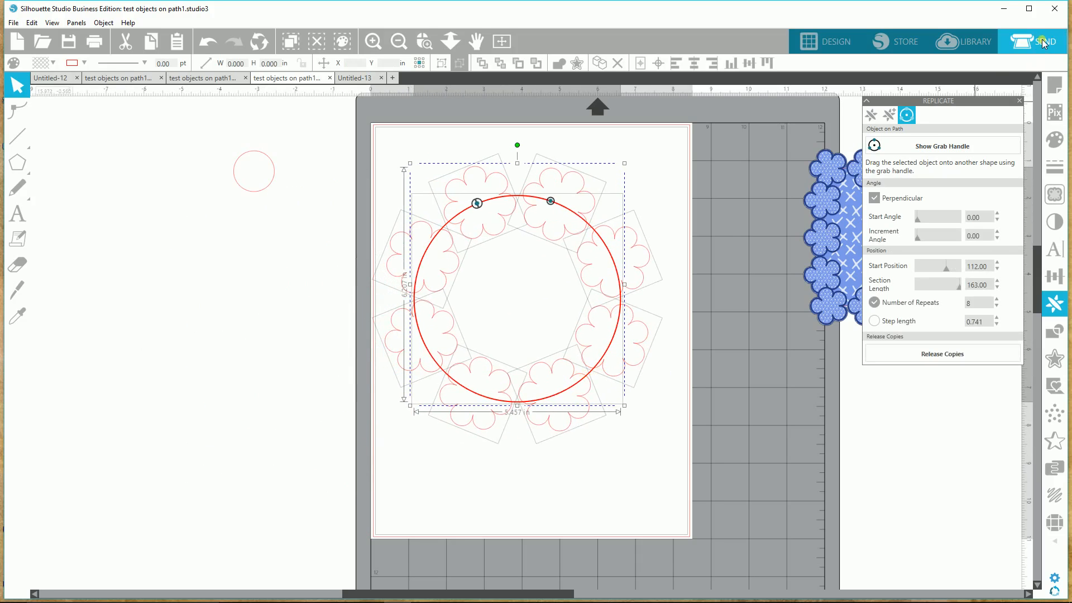
- Set the selected flower ring to No Cut in the send settings and return to the design
{"action": "left_click", "coordinate": [1038, 44]}
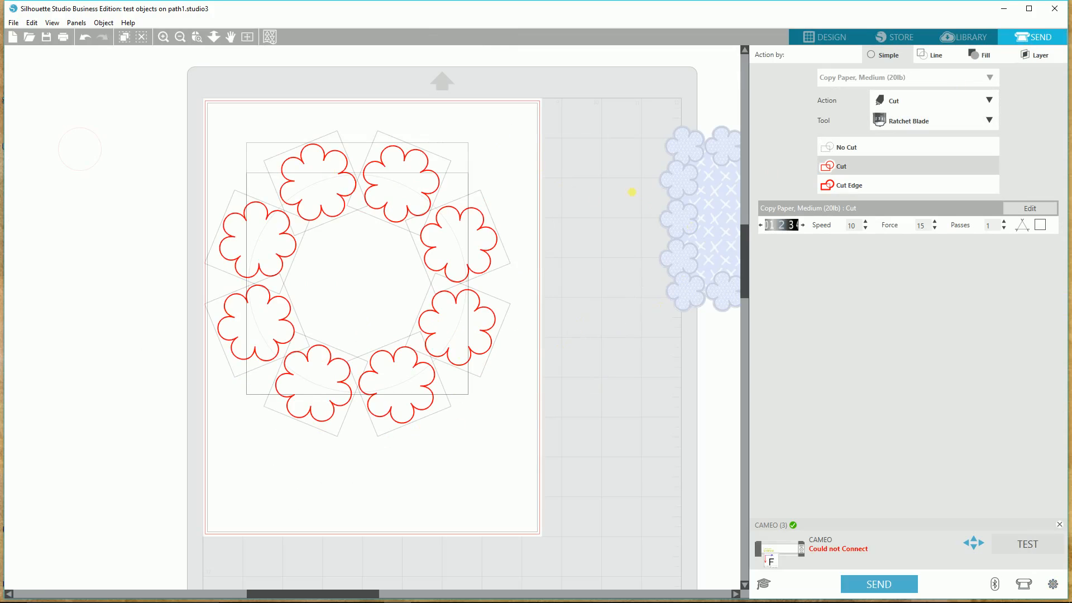
{"action": "left_click", "coordinate": [855, 150]}
{"action": "left_click", "coordinate": [814, 34]}
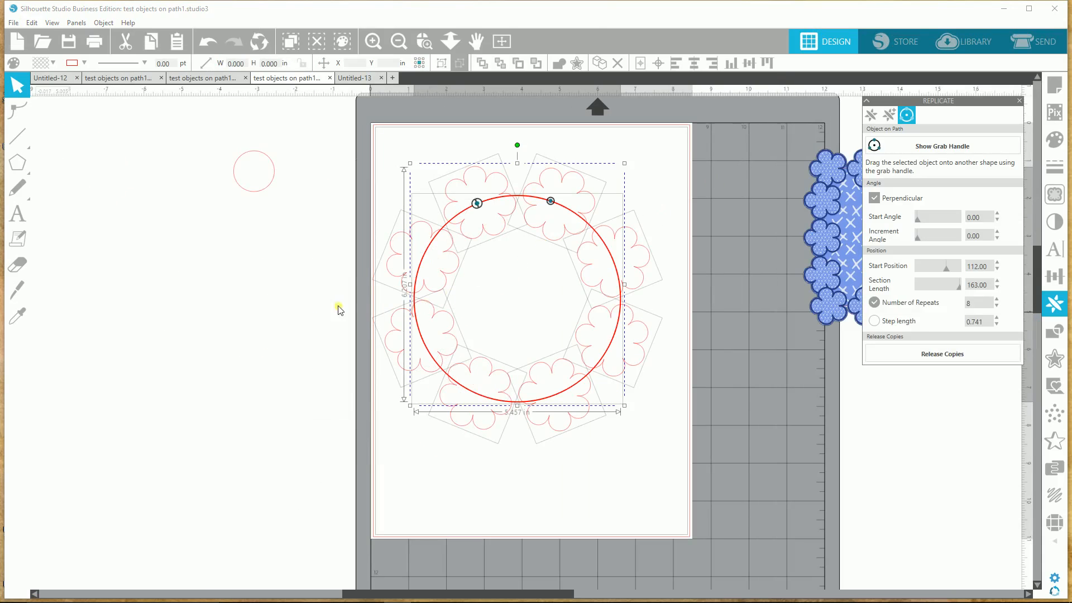
{"action": "left_click", "coordinate": [193, 347]}
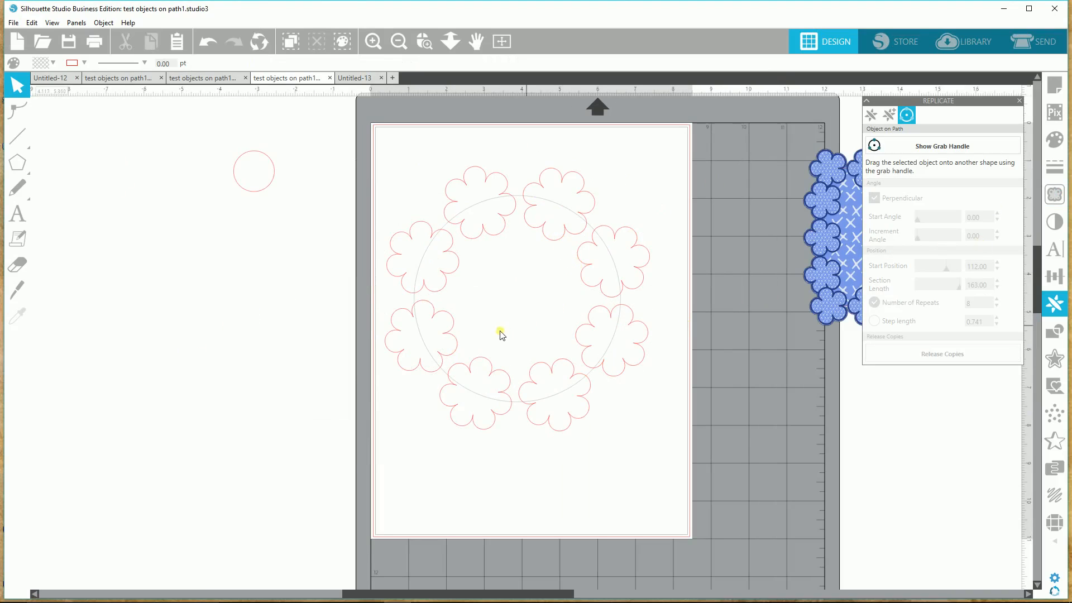
- Fill the flower ring and its circle with solid medium grey
{"action": "left_click_drag", "start_coordinate": [389, 161], "coordinate": [621, 224]}
{"action": "left_click", "coordinate": [1055, 139]}
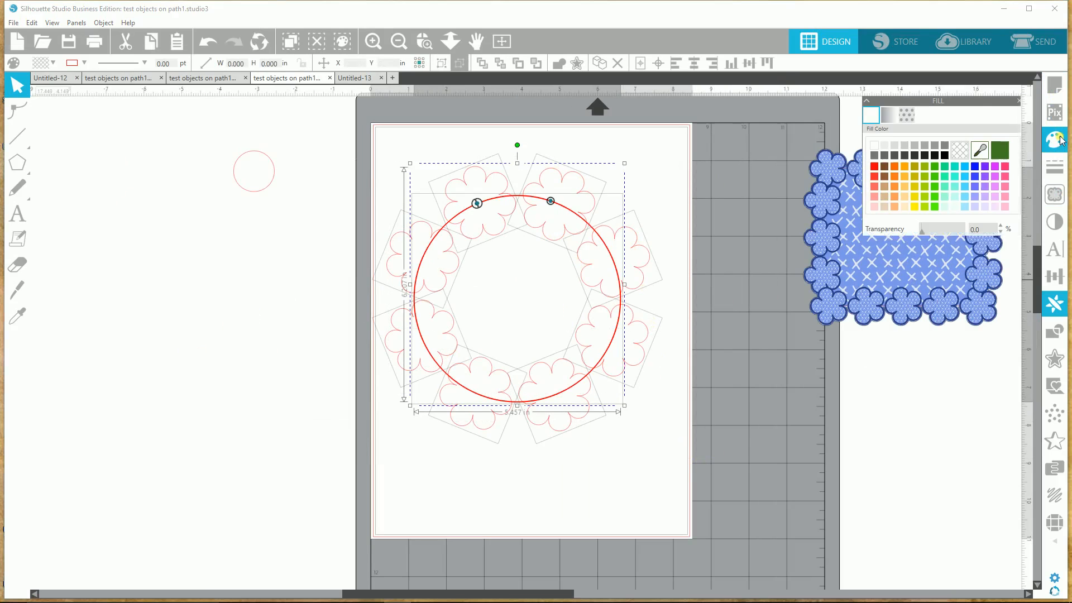
{"action": "left_click", "coordinate": [946, 151]}
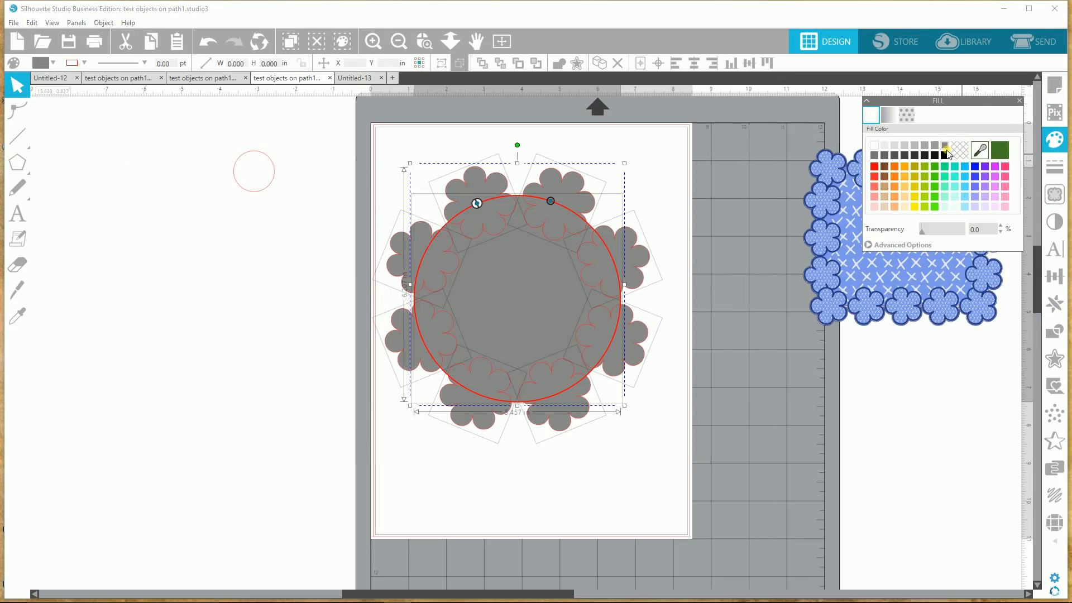
{"action": "left_click", "coordinate": [748, 355]}
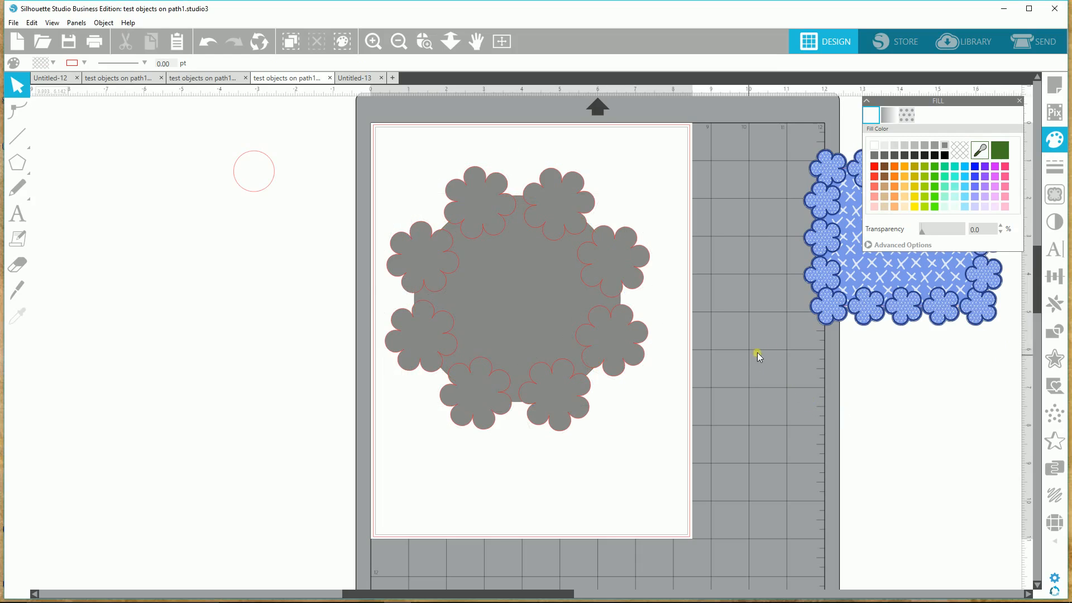
- Trace the outer edge of the grey flower ring at 100% threshold and check its cut lines in the send preview
{"action": "left_click", "coordinate": [1056, 199]}
{"action": "left_click", "coordinate": [943, 147]}
{"action": "mouse_move", "coordinate": [379, 157]}
{"action": "left_mouse_down"}
{"action": "mouse_move", "coordinate": [436, 159]}
{"action": "mouse_move", "coordinate": [618, 263]}
{"action": "mouse_move", "coordinate": [664, 439]}
{"action": "left_mouse_up"}
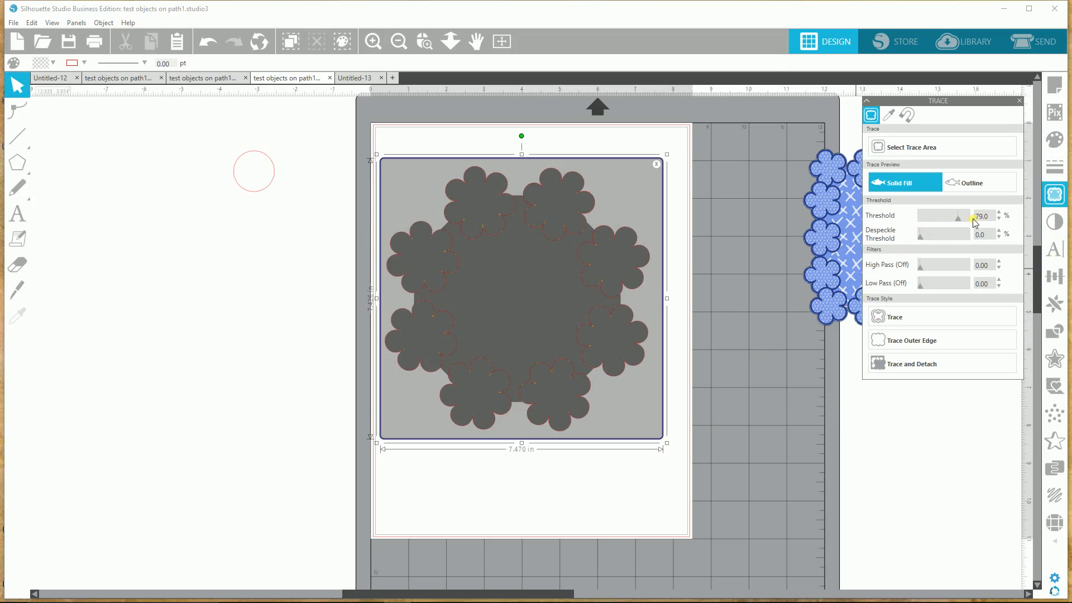
{"action": "left_click_drag", "start_coordinate": [975, 221], "coordinate": [983, 225]}
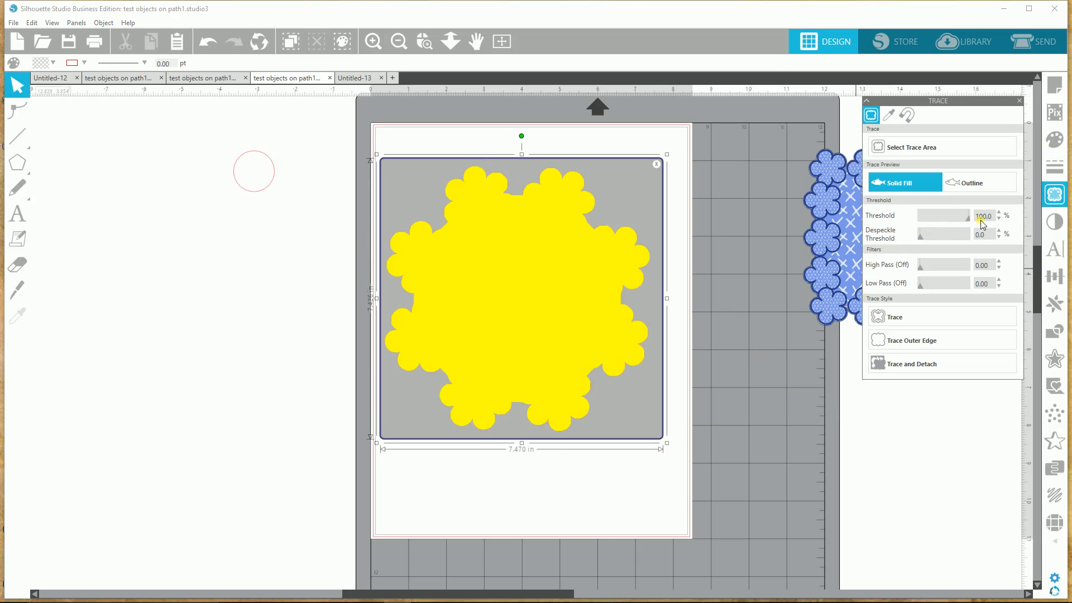
{"action": "left_click", "coordinate": [899, 345]}
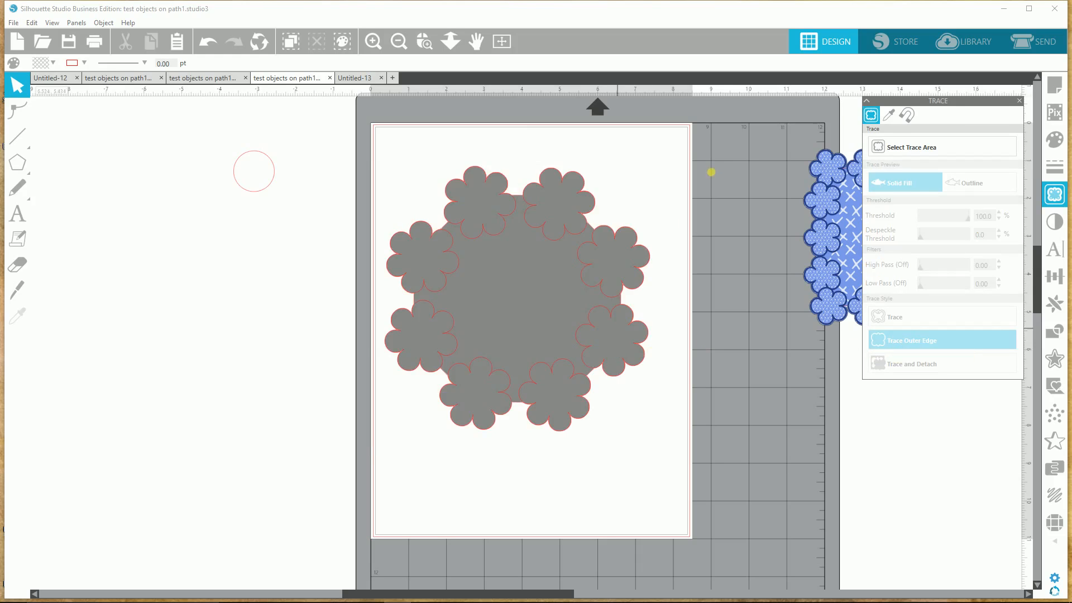
{"action": "left_click", "coordinate": [1037, 42]}
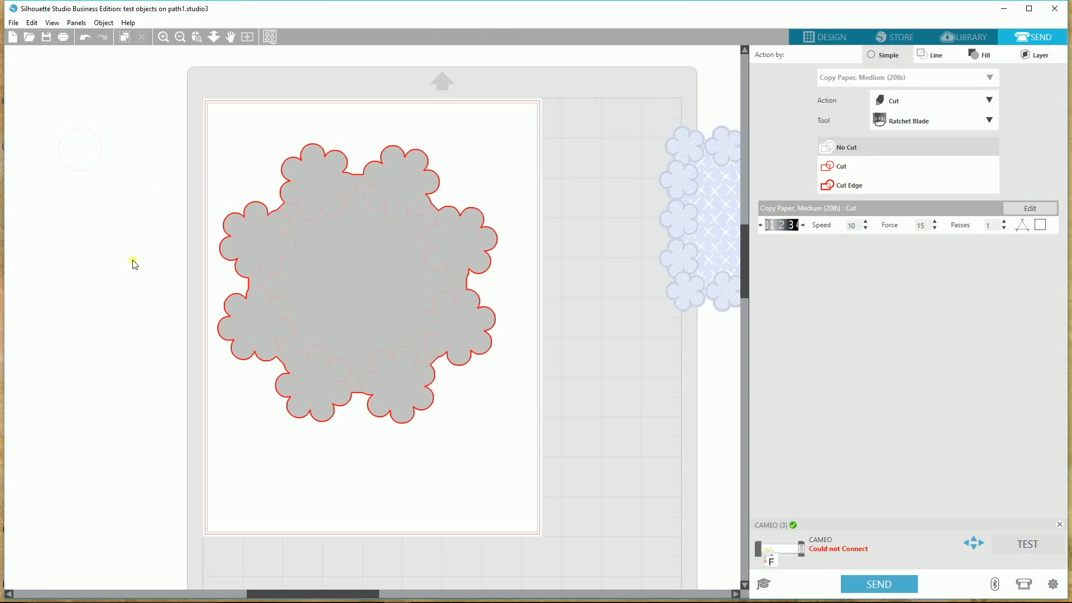
{"action": "left_click", "coordinate": [810, 38]}
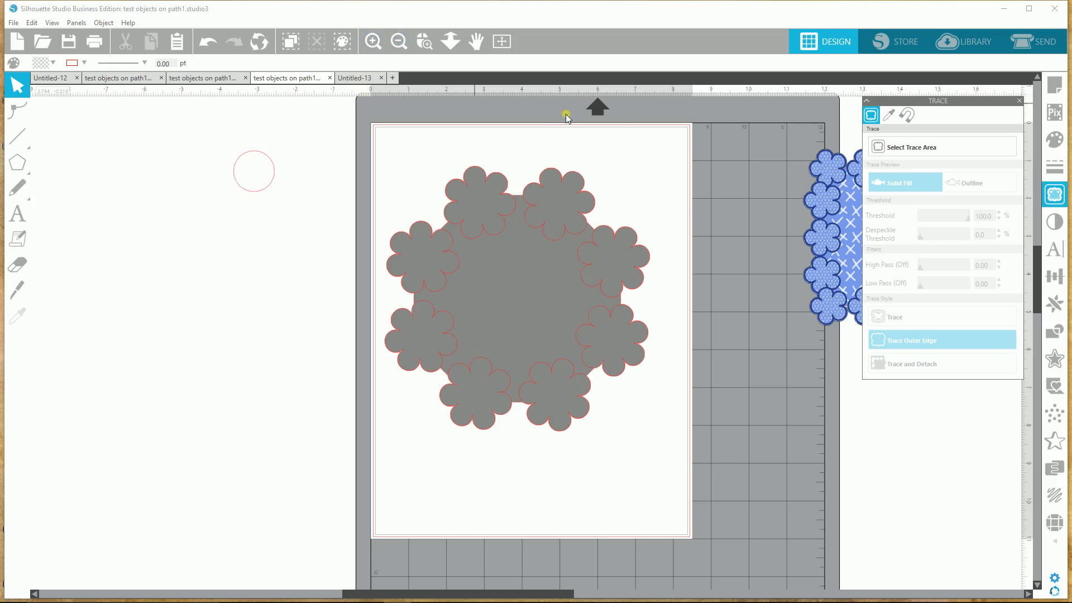
- Fill the whole flower ring and its traced outline with the light green polka-dot pattern after trying other patterns
{"action": "left_click", "coordinate": [543, 268]}
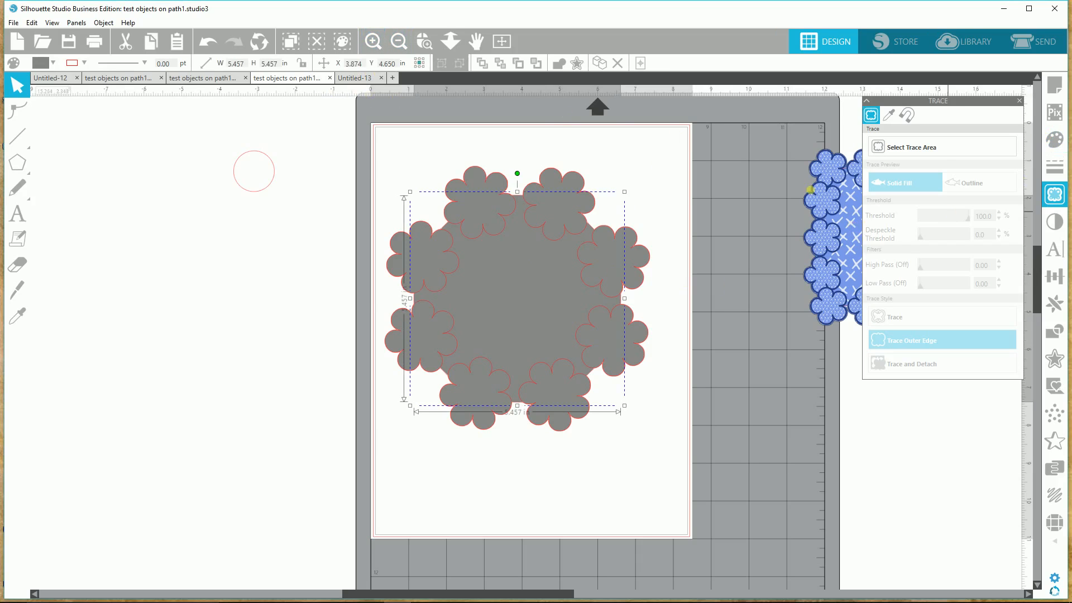
{"action": "left_click_drag", "start_coordinate": [412, 147], "coordinate": [671, 416]}
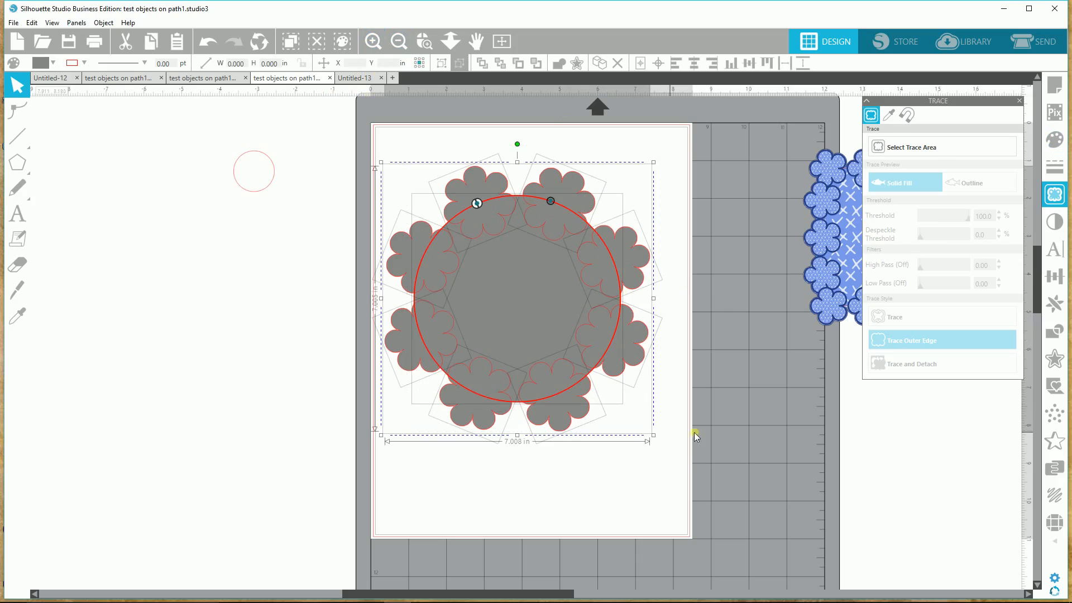
{"action": "left_click", "coordinate": [1055, 139]}
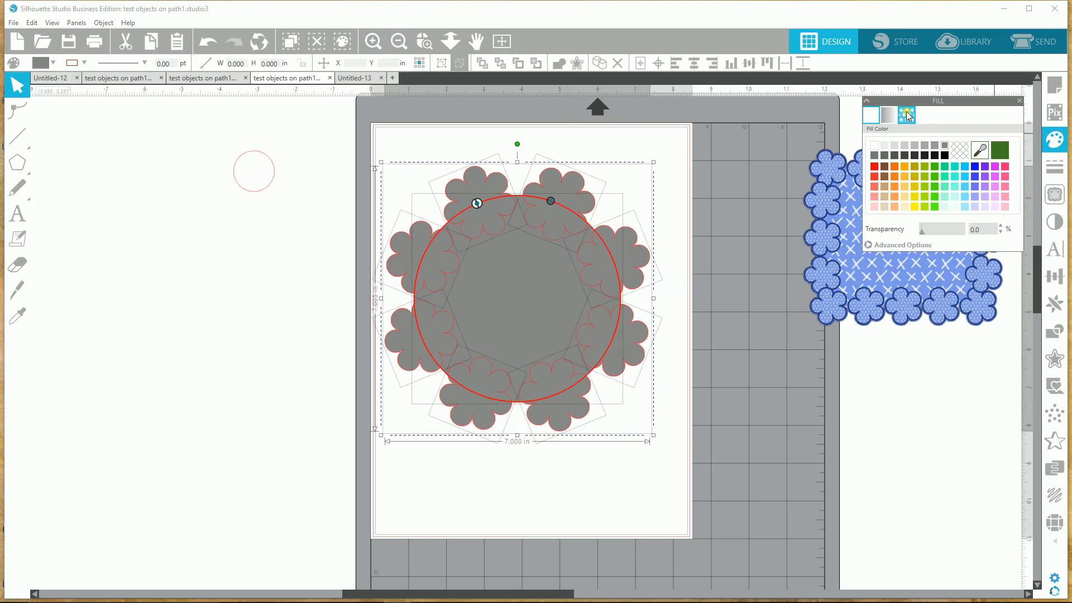
{"action": "left_click", "coordinate": [907, 109]}
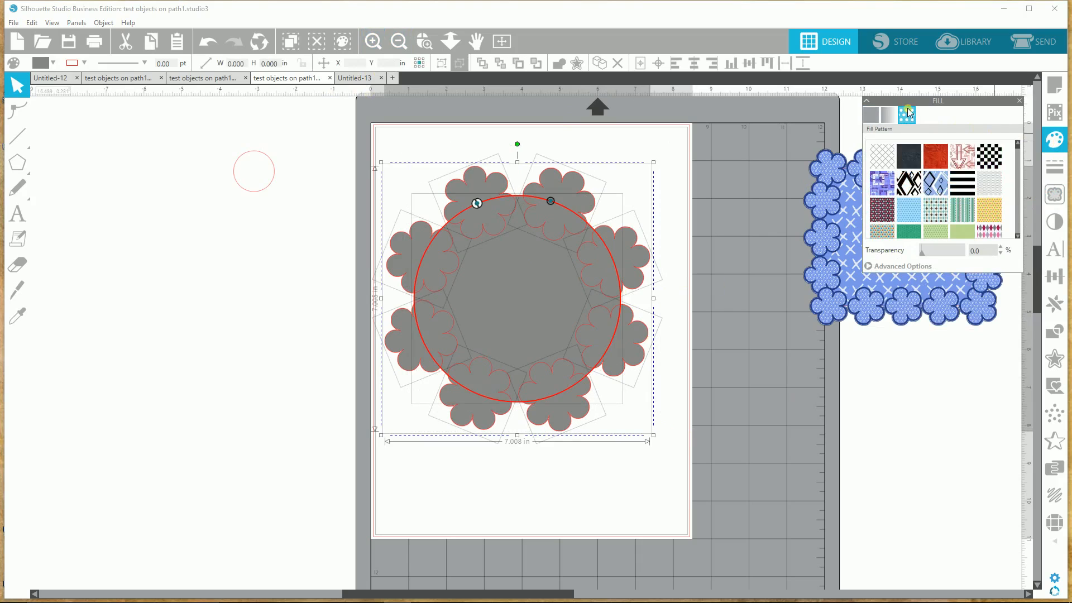
{"action": "left_click", "coordinate": [991, 211]}
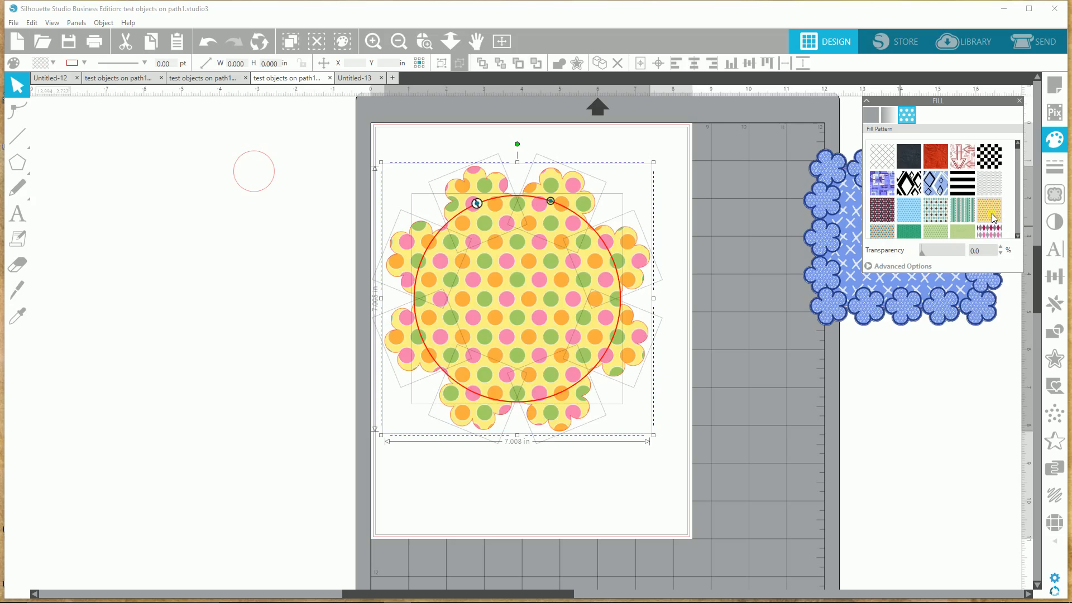
{"action": "left_click", "coordinate": [961, 235]}
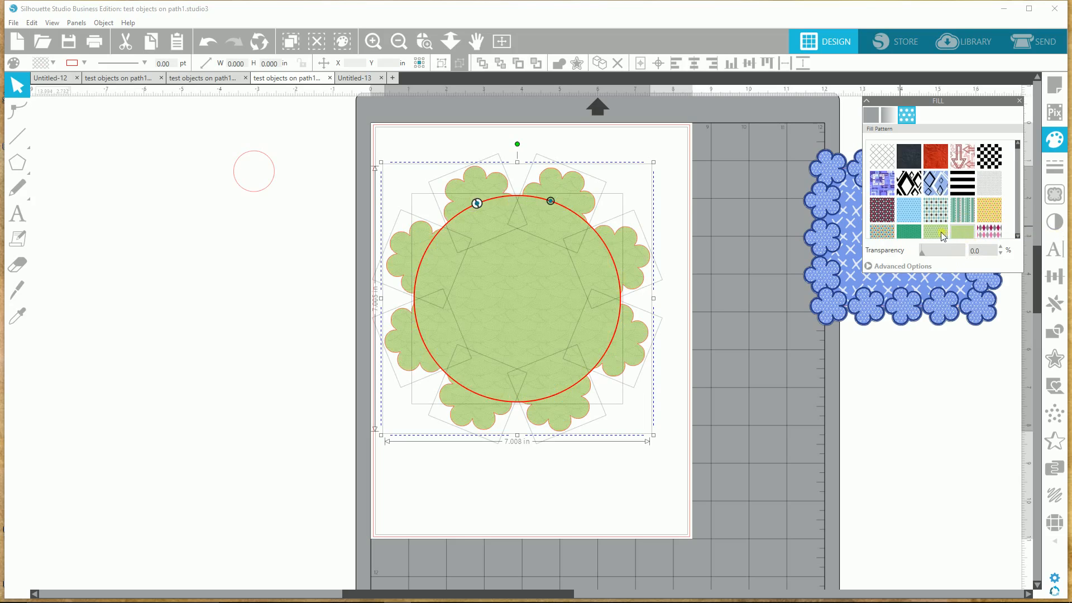
{"action": "left_click", "coordinate": [937, 234]}
{"action": "left_click", "coordinate": [267, 322]}
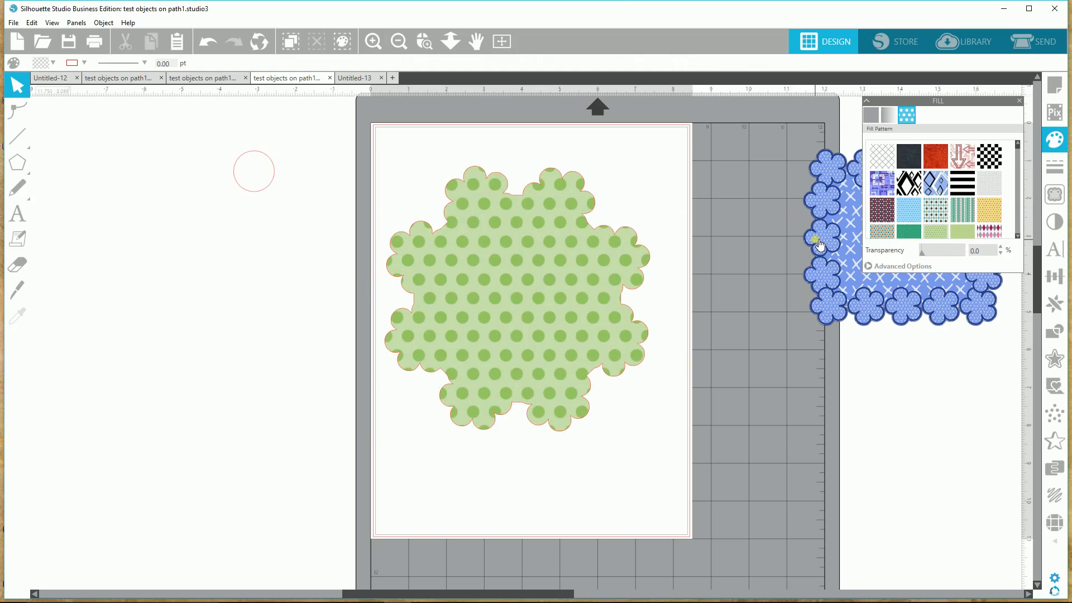
- Send the traced polka-dot backing to the back and move the flower ring off it into the open area beside the page
{"action": "left_click", "coordinate": [516, 317]}
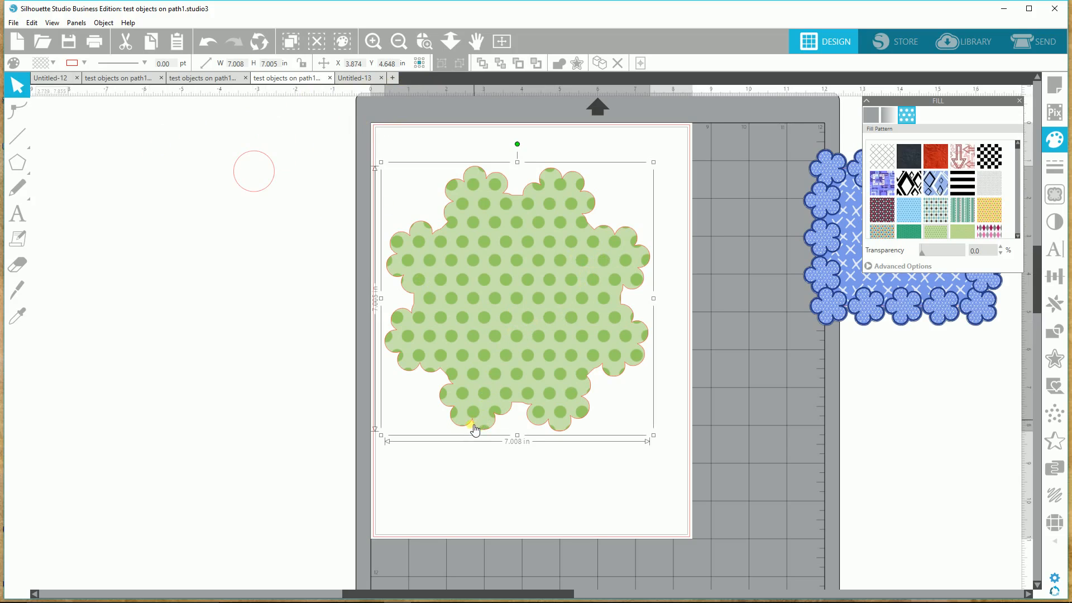
{"action": "right_click", "coordinate": [500, 312]}
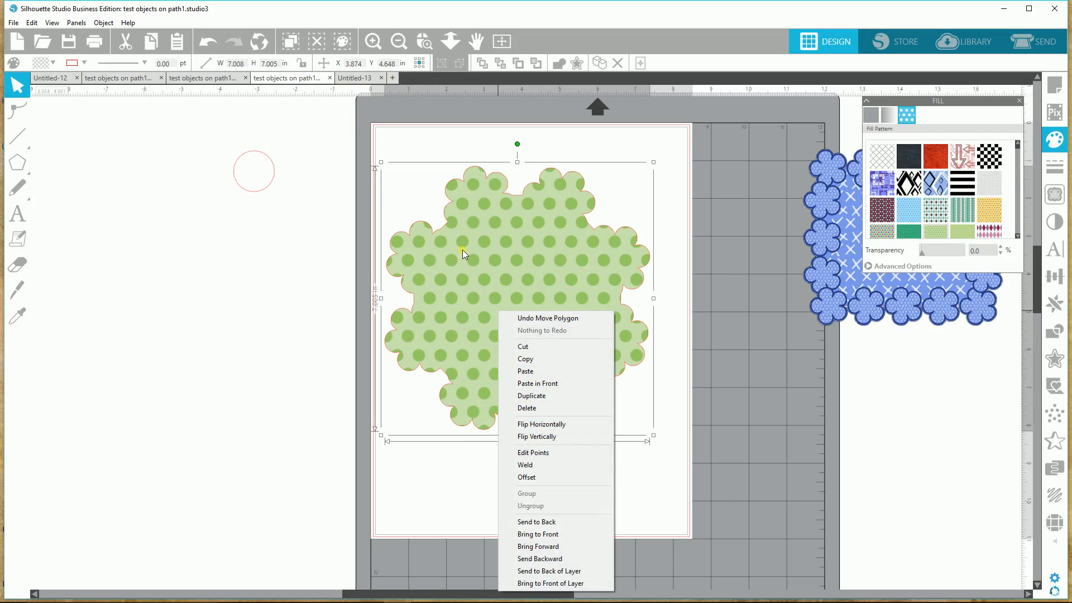
{"action": "left_click", "coordinate": [566, 523]}
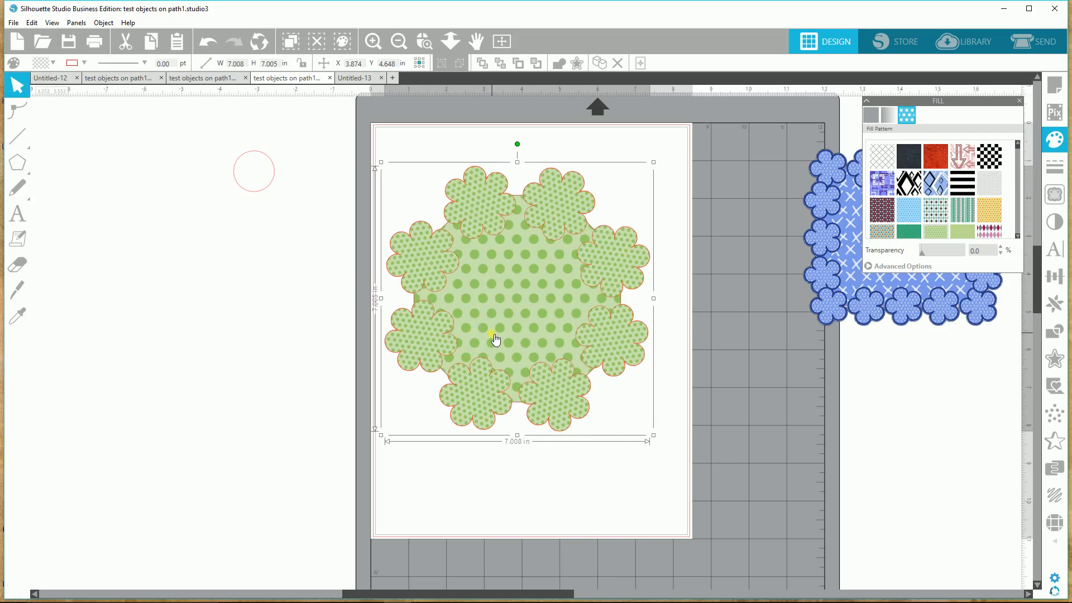
{"action": "left_click_drag", "start_coordinate": [500, 332], "coordinate": [189, 408]}
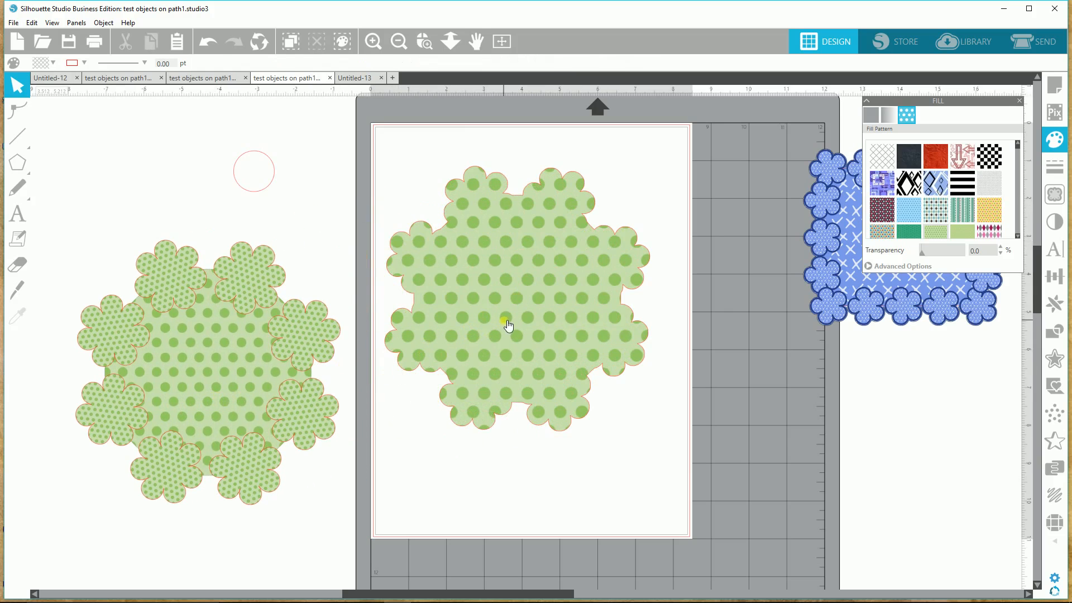
- Shift the detached flower ring farther from the page and select the traced polka-dot backing
{"action": "left_click", "coordinate": [508, 326]}
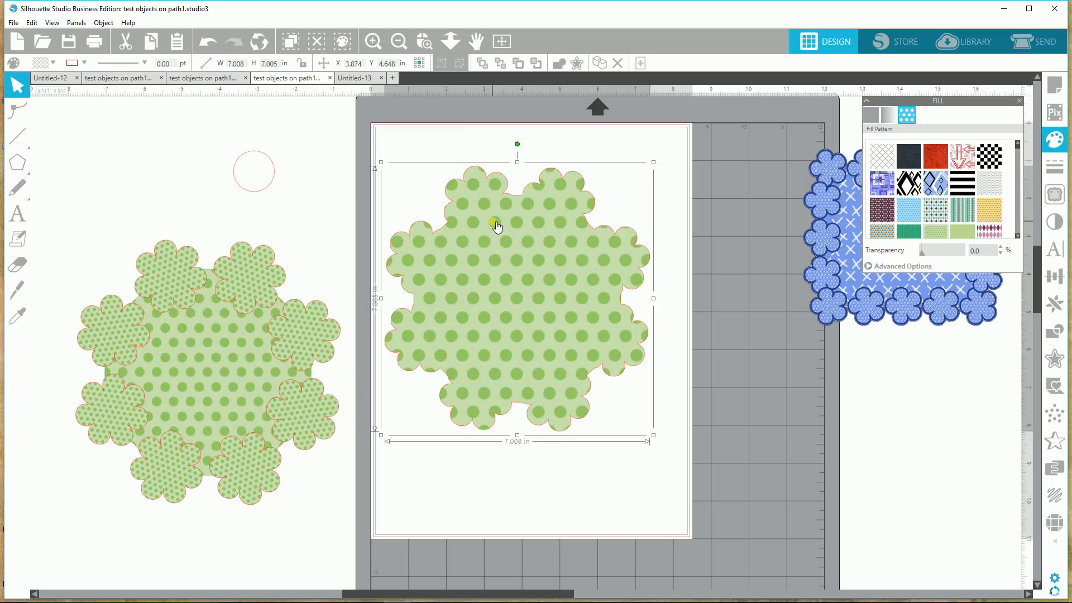
{"action": "left_click_drag", "start_coordinate": [316, 352], "coordinate": [223, 323]}
{"action": "left_click", "coordinate": [319, 321]}
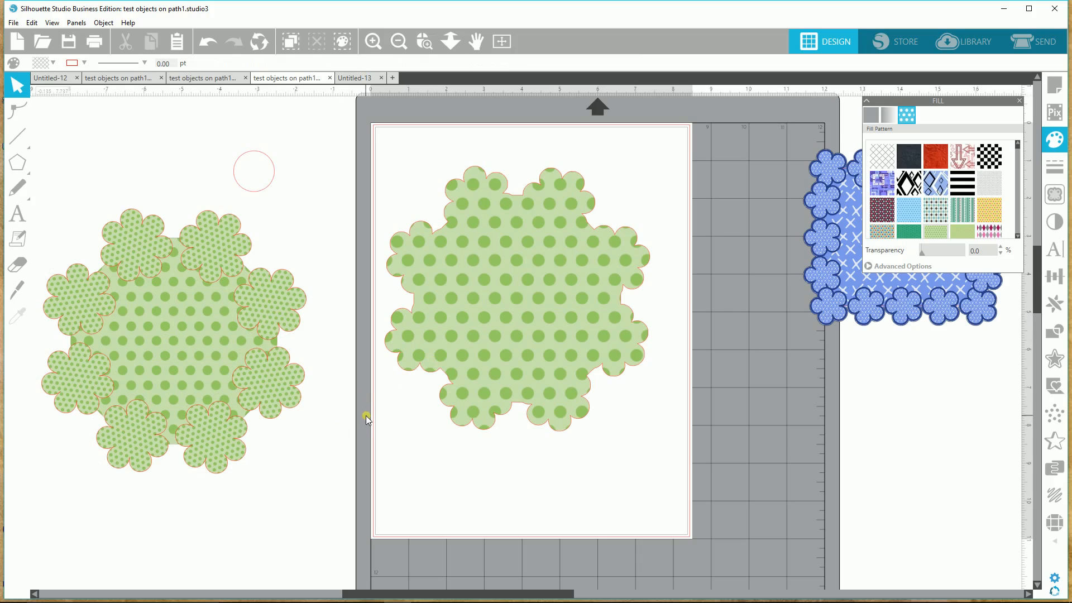
{"action": "left_click", "coordinate": [510, 329]}
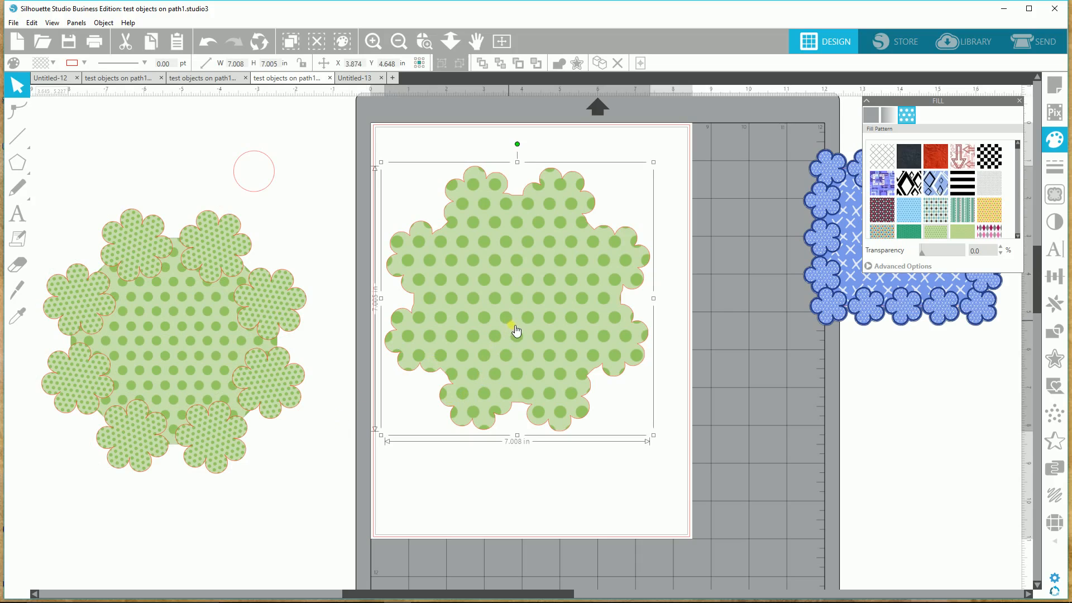
- Shift the flower ring farther off the page and remove the pattern fill from the traced backing shape
{"action": "left_click", "coordinate": [241, 324]}
{"action": "left_click_drag", "start_coordinate": [239, 323], "coordinate": [210, 328]}
{"action": "left_click", "coordinate": [581, 269]}
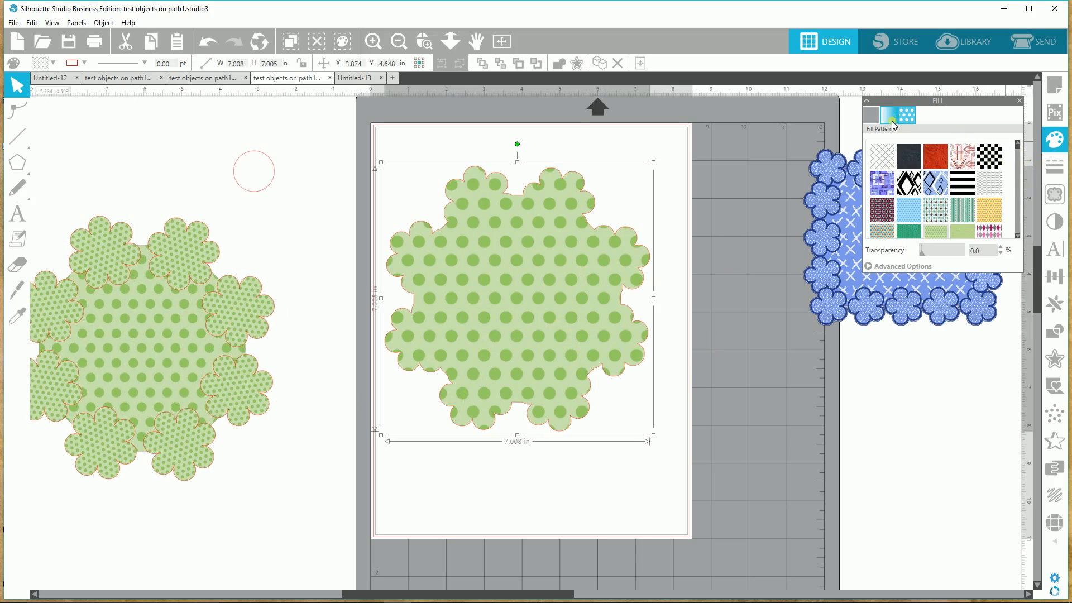
{"action": "left_click", "coordinate": [883, 159]}
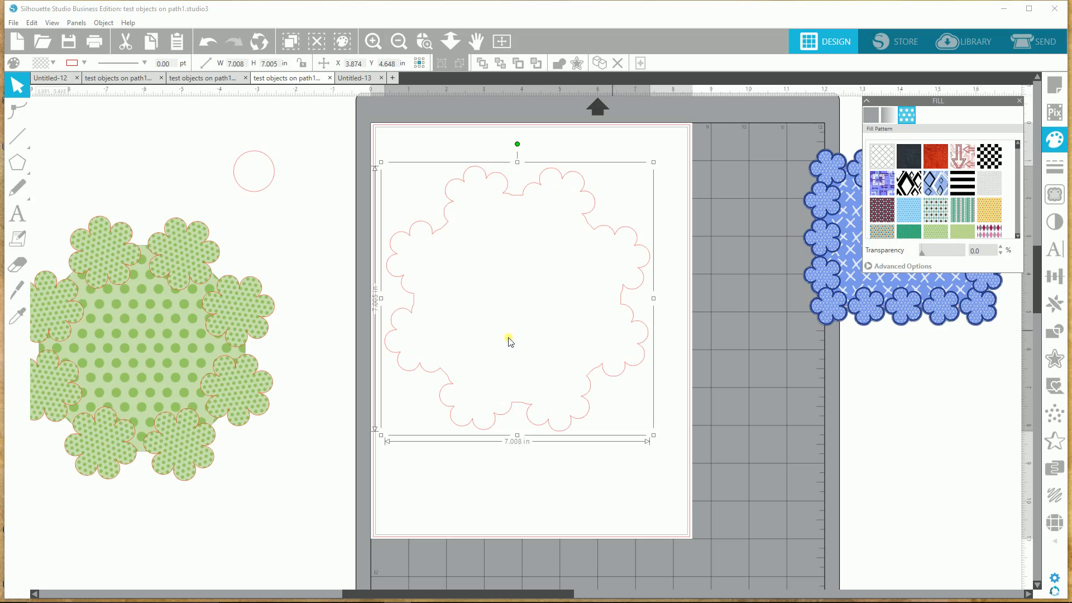
- Place the flower ring over the traced outline and try to align them on their horizontal centers
{"action": "left_click", "coordinate": [254, 398]}
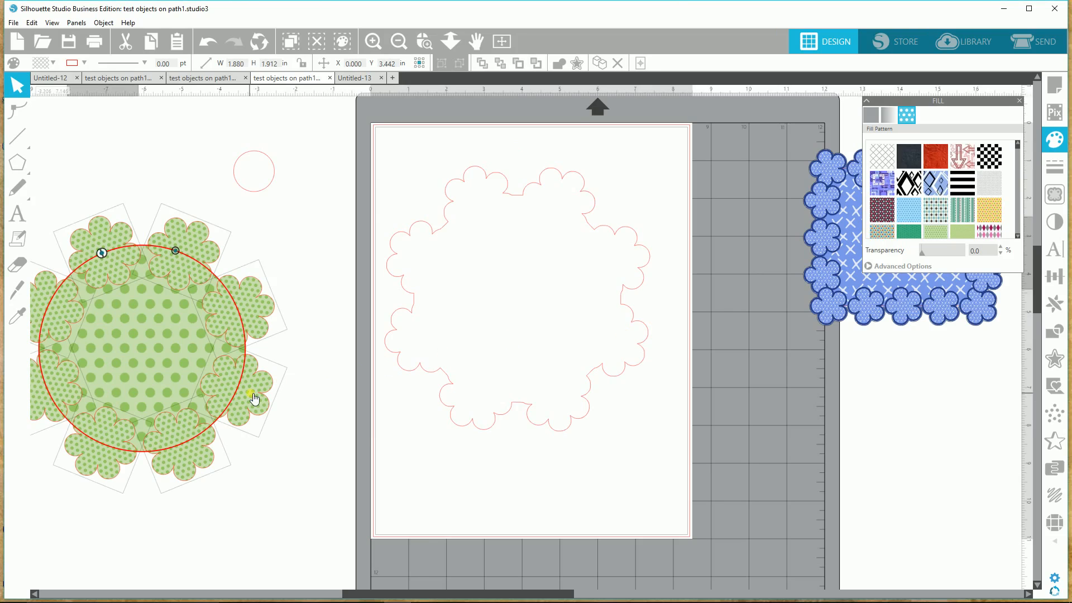
{"action": "left_click_drag", "start_coordinate": [408, 382], "coordinate": [632, 349]}
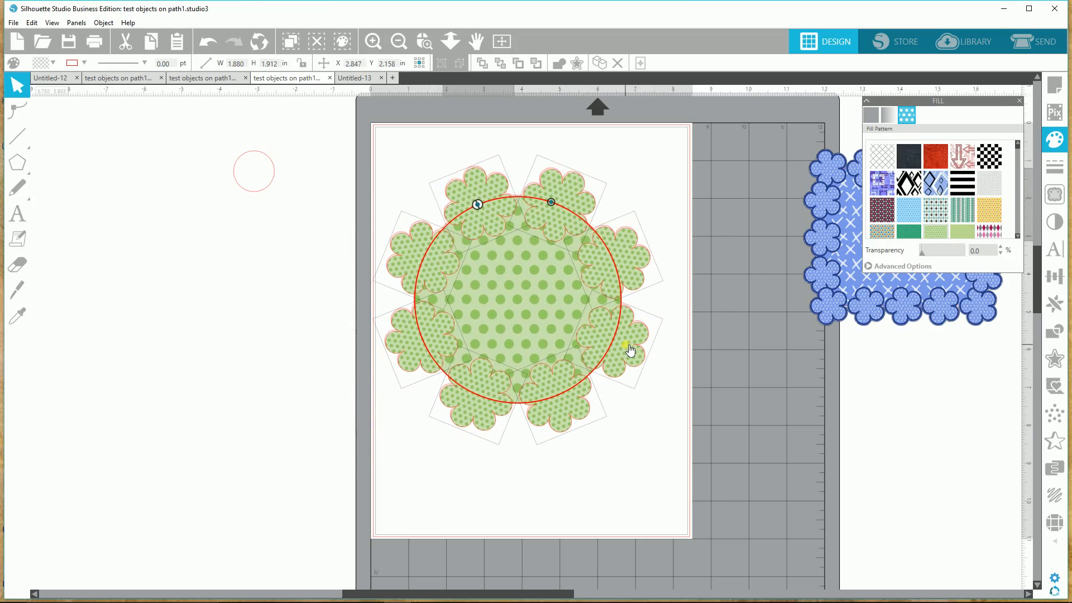
{"action": "left_click_drag", "start_coordinate": [394, 148], "coordinate": [651, 354]}
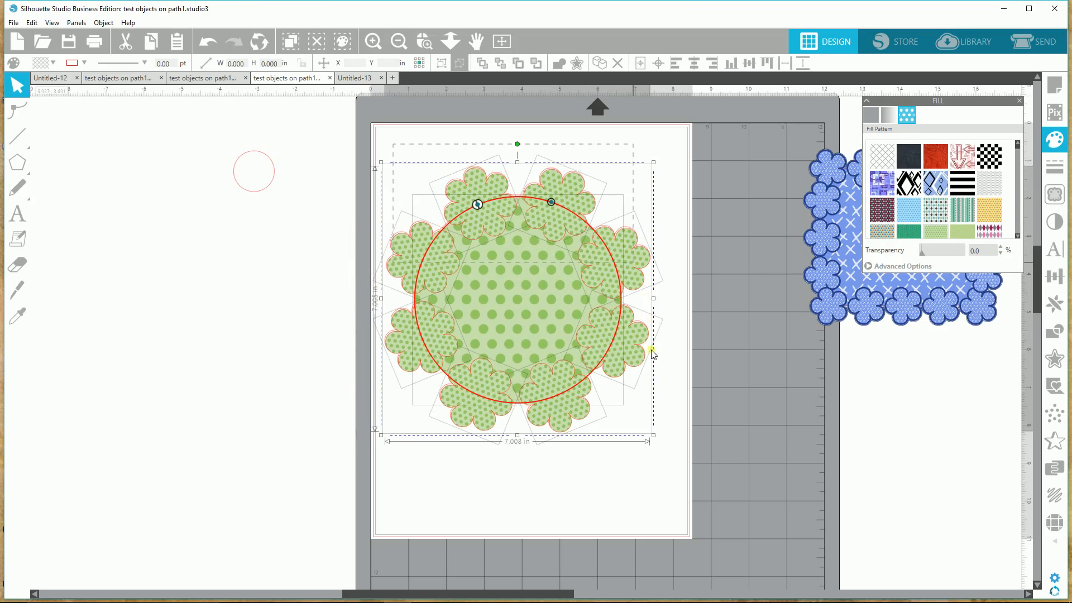
{"action": "left_click", "coordinate": [1055, 279]}
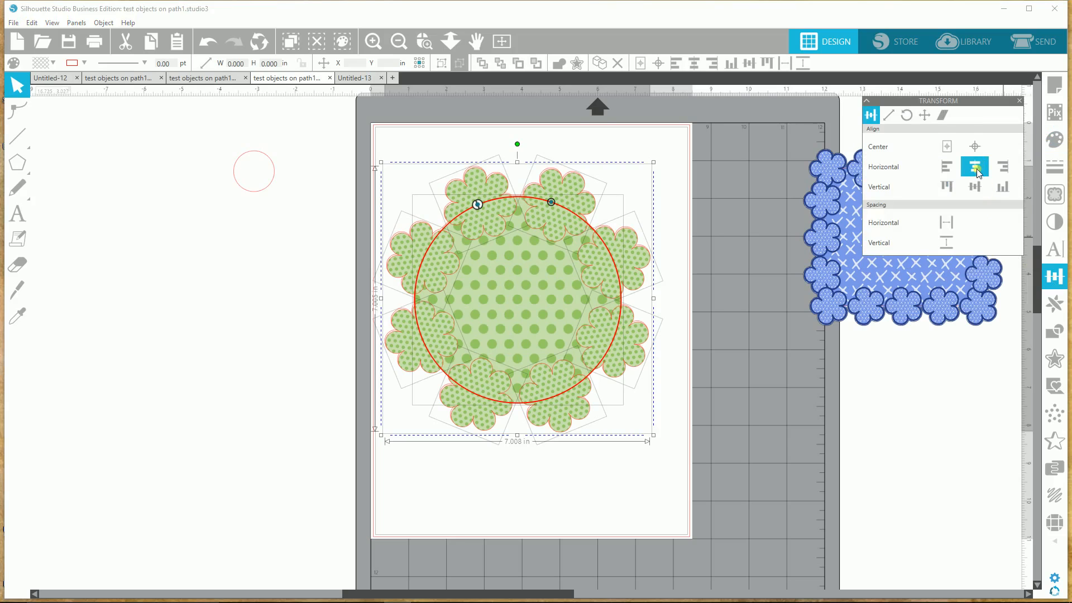
{"action": "left_click", "coordinate": [977, 169]}
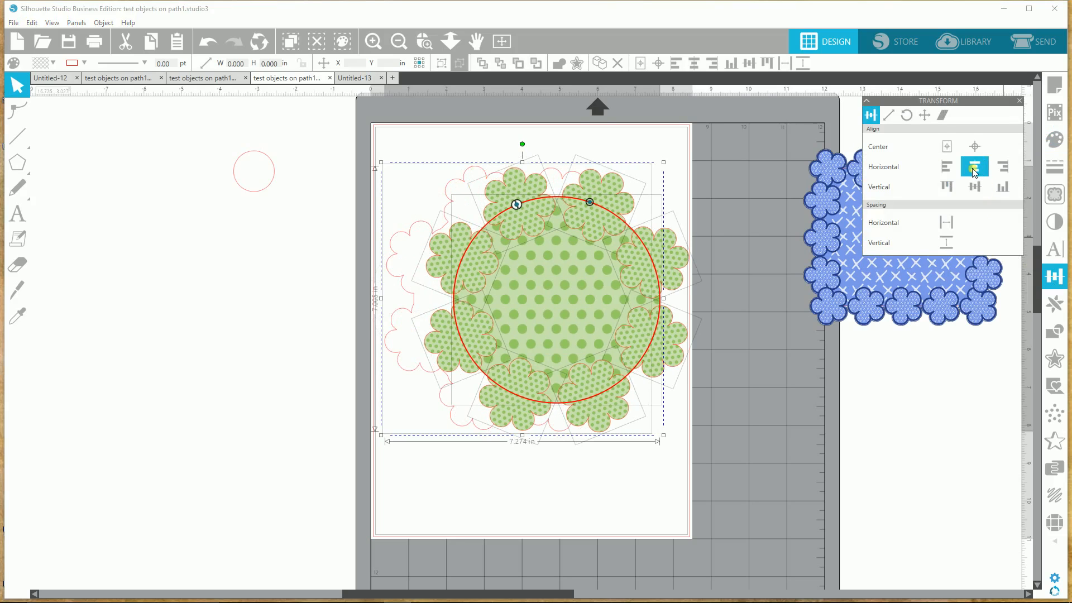
{"action": "mouse_move", "coordinate": [496, 299]}
{"action": "left_mouse_down"}
{"action": "mouse_move", "coordinate": [476, 303]}
{"action": "mouse_move", "coordinate": [500, 294]}
{"action": "left_mouse_up"}
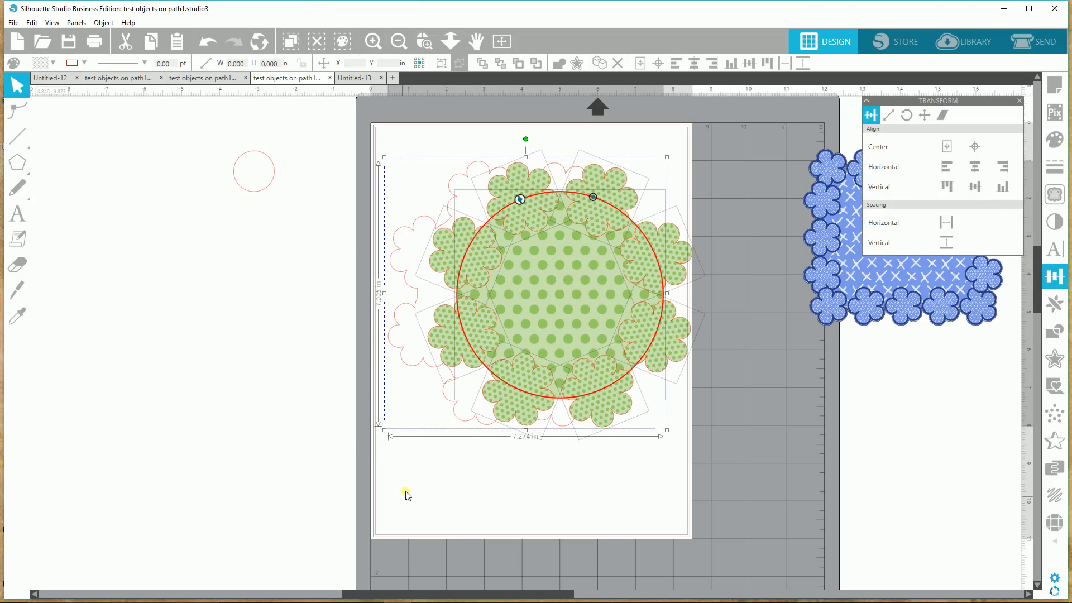
- Move the flower ring partly off the page to expose one side of the traced outline
{"action": "left_click", "coordinate": [462, 498]}
{"action": "left_click_drag", "start_coordinate": [530, 354], "coordinate": [409, 372]}
{"action": "left_click", "coordinate": [574, 400]}
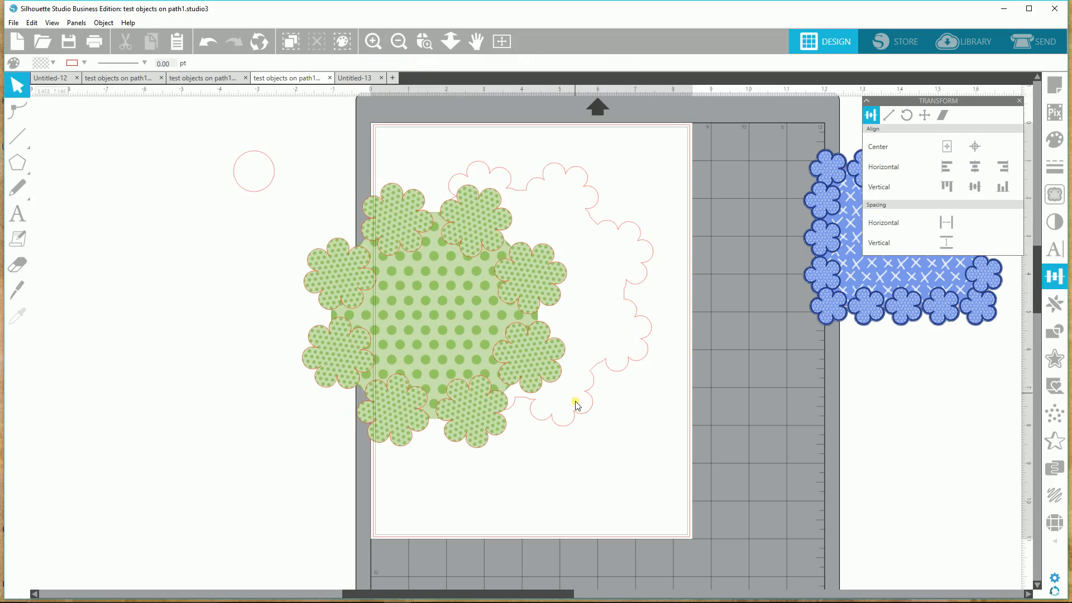
- Add an external offset of 0.075 in with rounded corners around the traced outline
{"action": "left_click", "coordinate": [575, 421]}
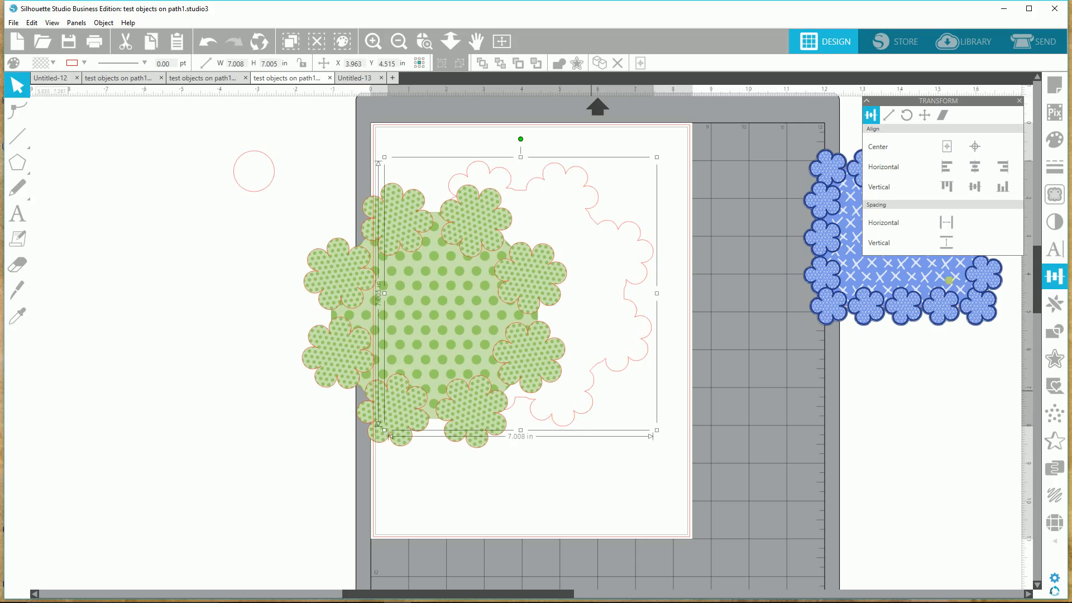
{"action": "left_click", "coordinate": [1055, 357]}
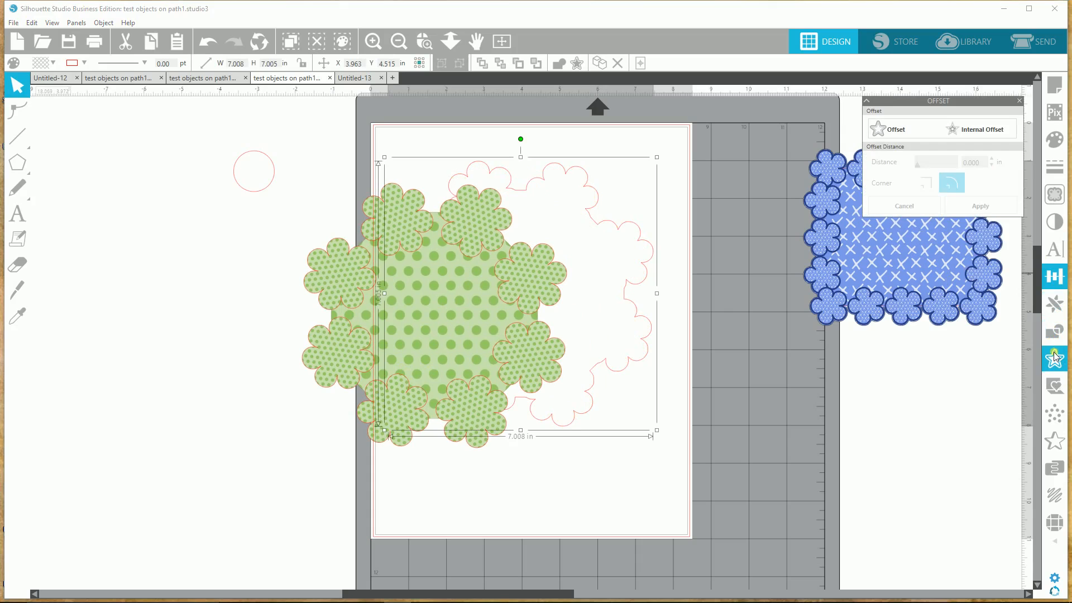
{"action": "left_click", "coordinate": [897, 129]}
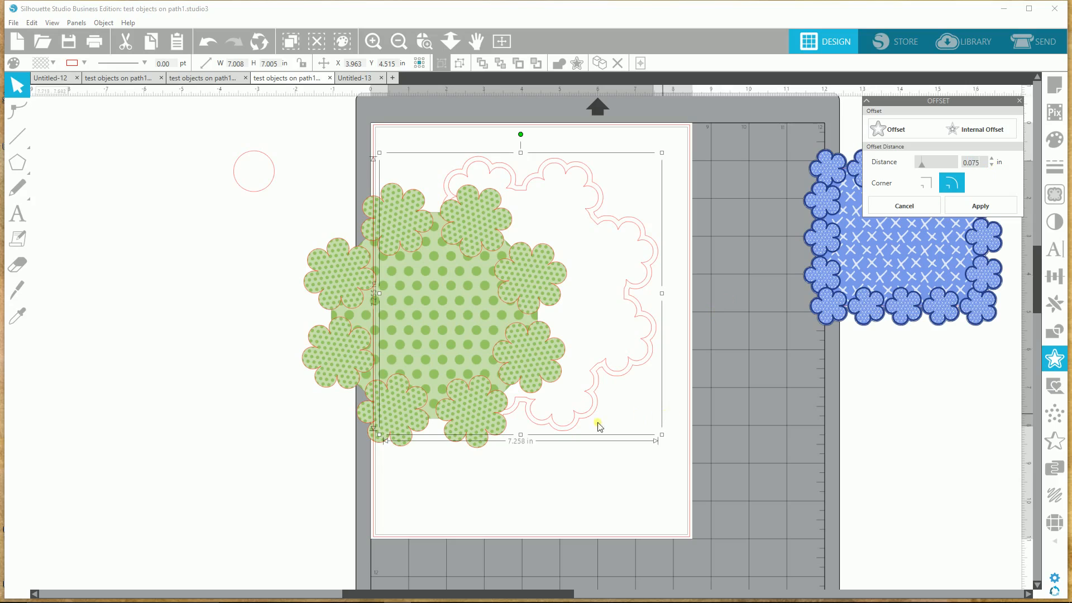
{"action": "left_click", "coordinate": [994, 206]}
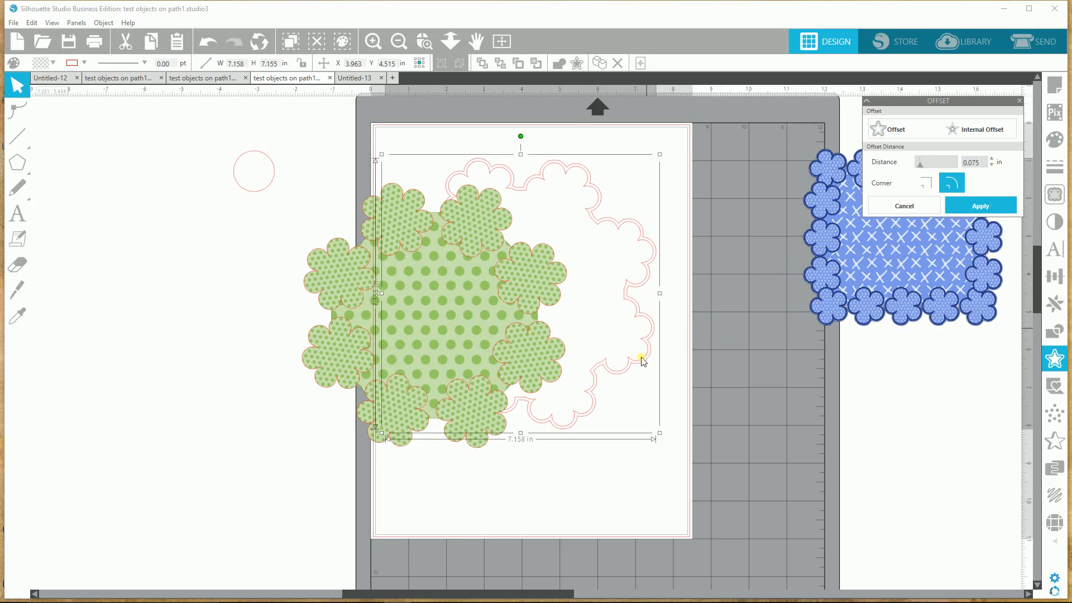
- Move the original traced outline off the page and place the flower ring centrally inside the offset outline
{"action": "left_click_drag", "start_coordinate": [594, 233], "coordinate": [95, 285]}
{"action": "left_click_drag", "start_coordinate": [456, 300], "coordinate": [491, 285]}
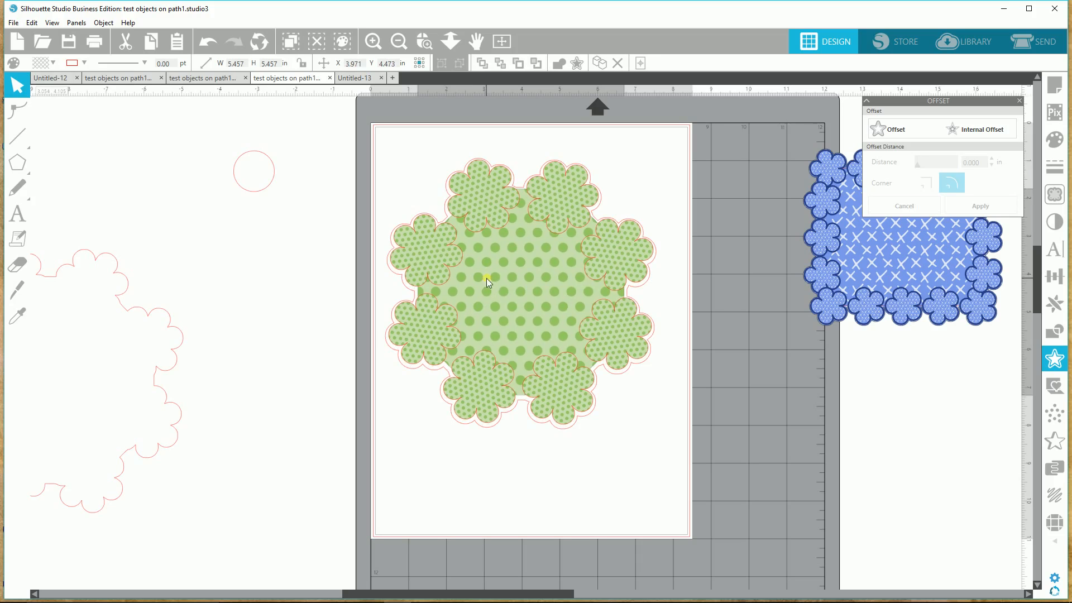
{"action": "left_click", "coordinate": [513, 325]}
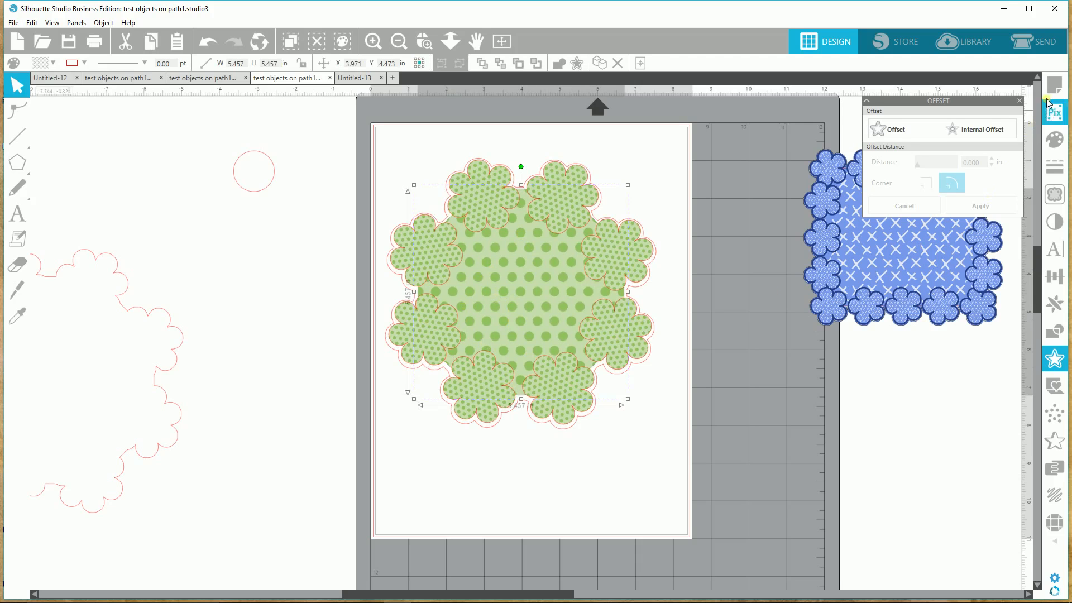
- Check the cut lines in the send preview and nudge the central circle into position within the offset outline
{"action": "left_click", "coordinate": [1041, 41]}
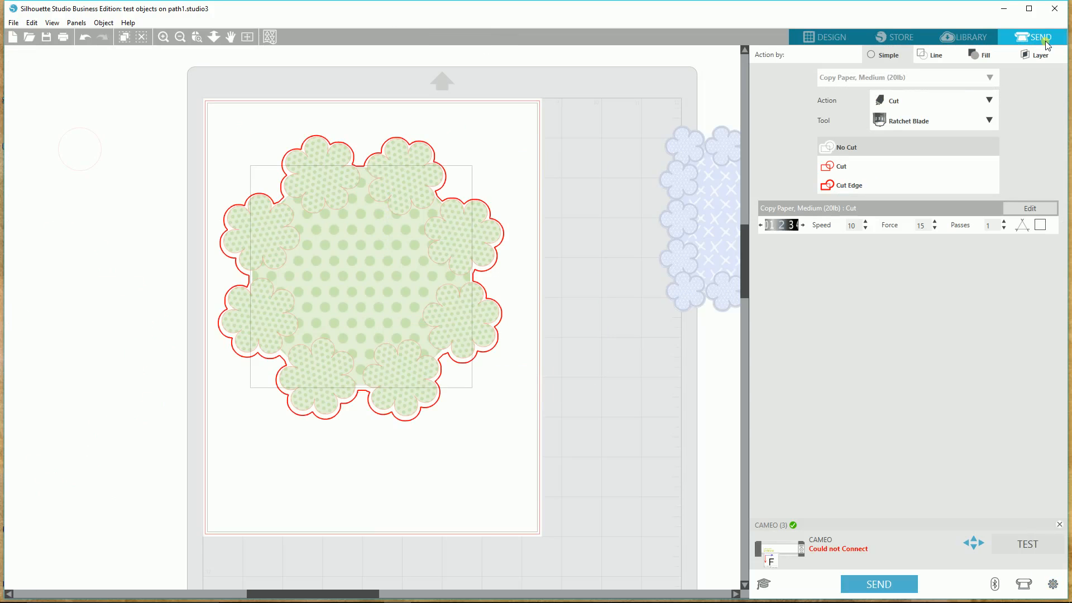
{"action": "left_click", "coordinate": [830, 39]}
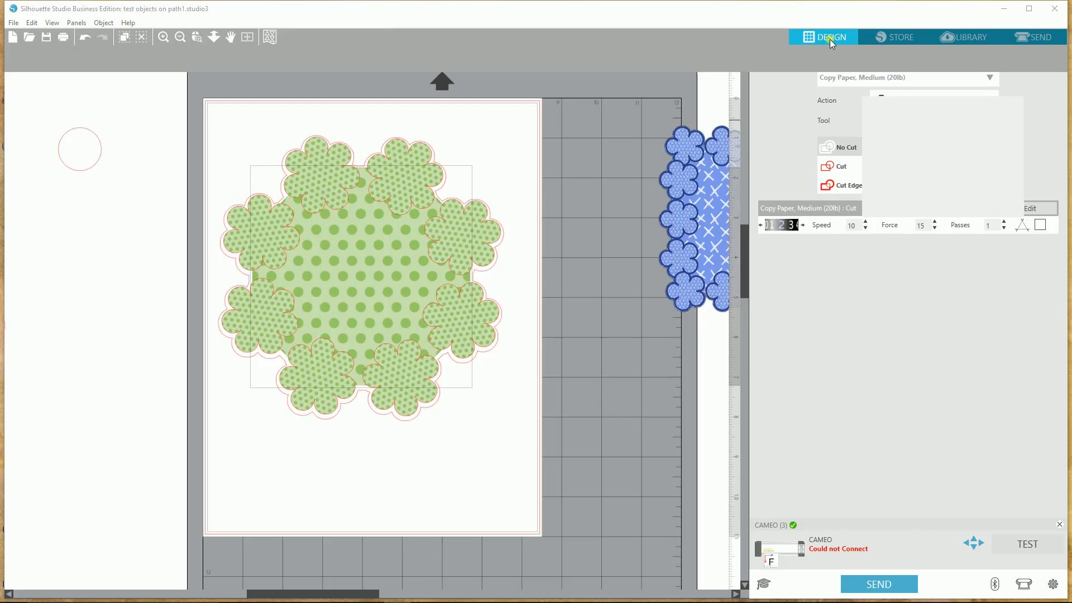
{"action": "left_click_drag", "start_coordinate": [551, 292], "coordinate": [551, 292]}
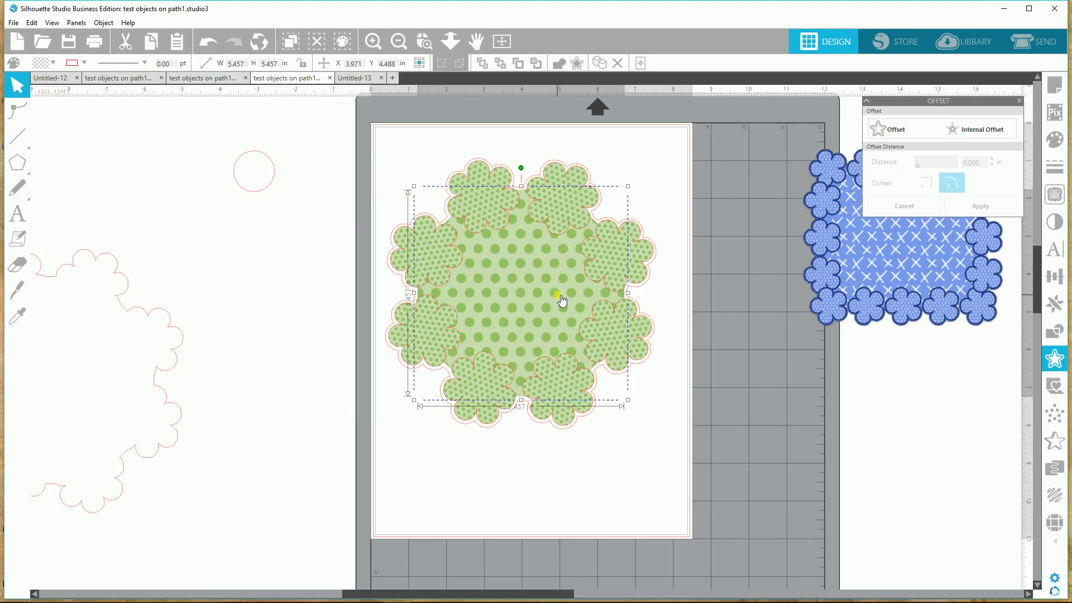
{"action": "left_click_drag", "start_coordinate": [563, 301], "coordinate": [563, 301]}
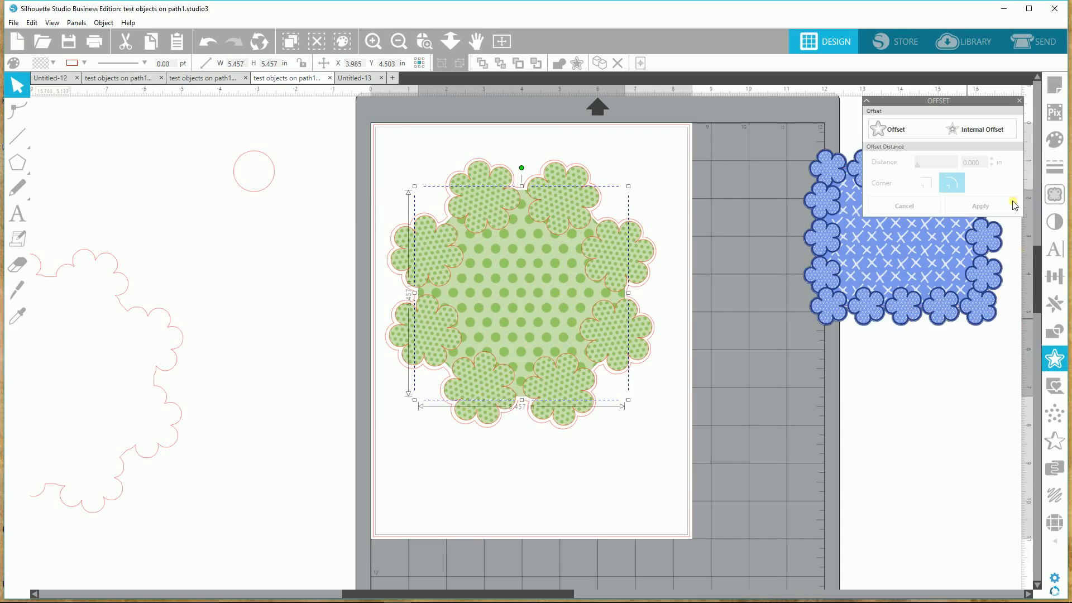
- Fill the central circle with the blue-and-white striped ship's wheel pattern
{"action": "left_click", "coordinate": [1053, 142]}
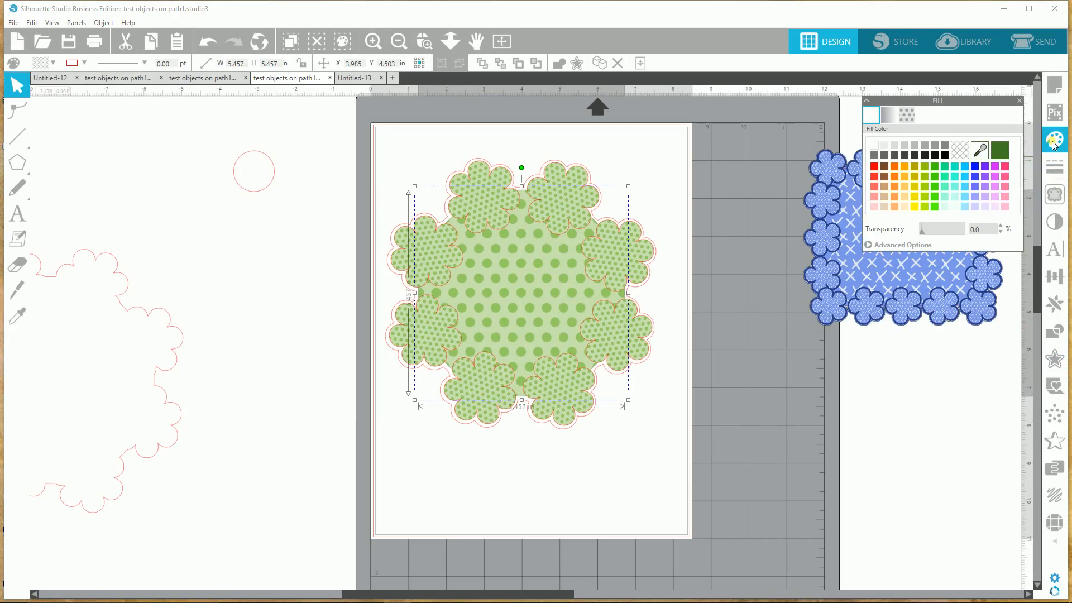
{"action": "left_click", "coordinate": [911, 118]}
{"action": "scroll", "coordinate": [1011, 209], "scroll_direction": "down", "scroll_amount": 10}
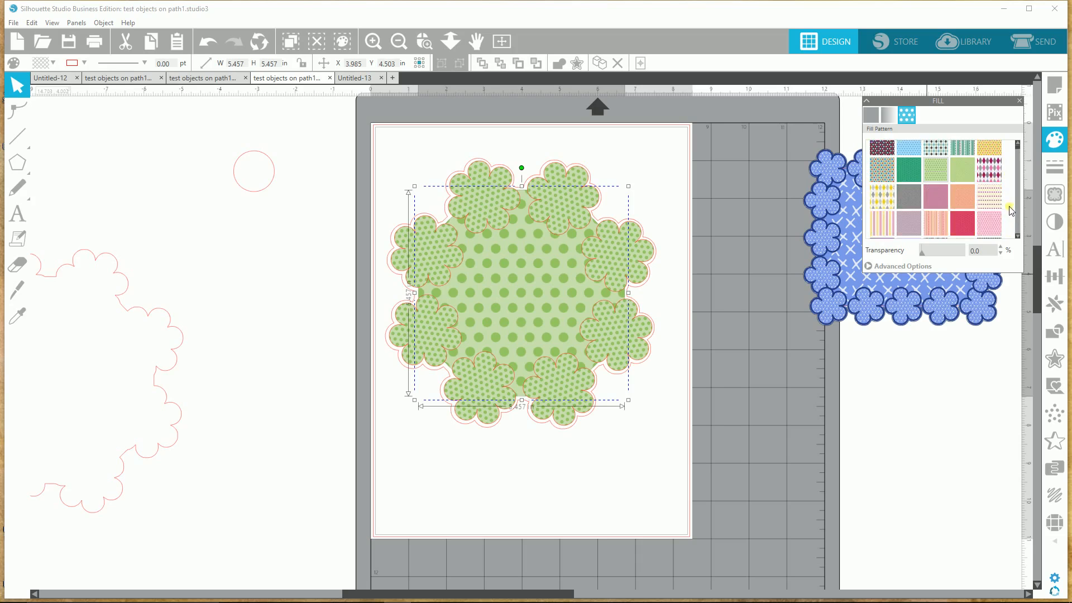
{"action": "scroll", "coordinate": [1013, 211], "scroll_direction": "down", "scroll_amount": 8}
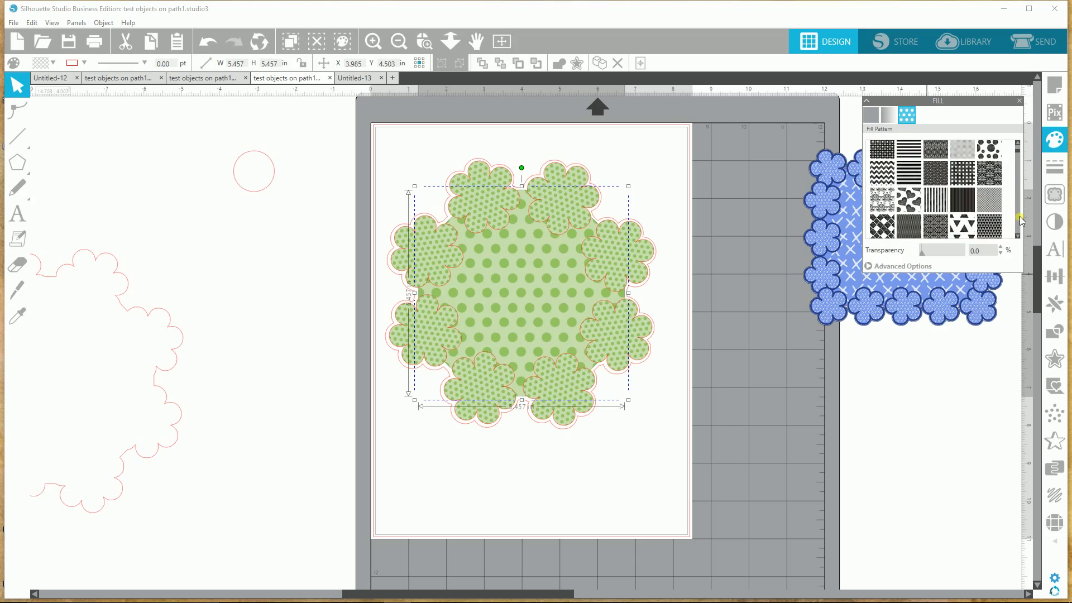
{"action": "left_click", "coordinate": [990, 185]}
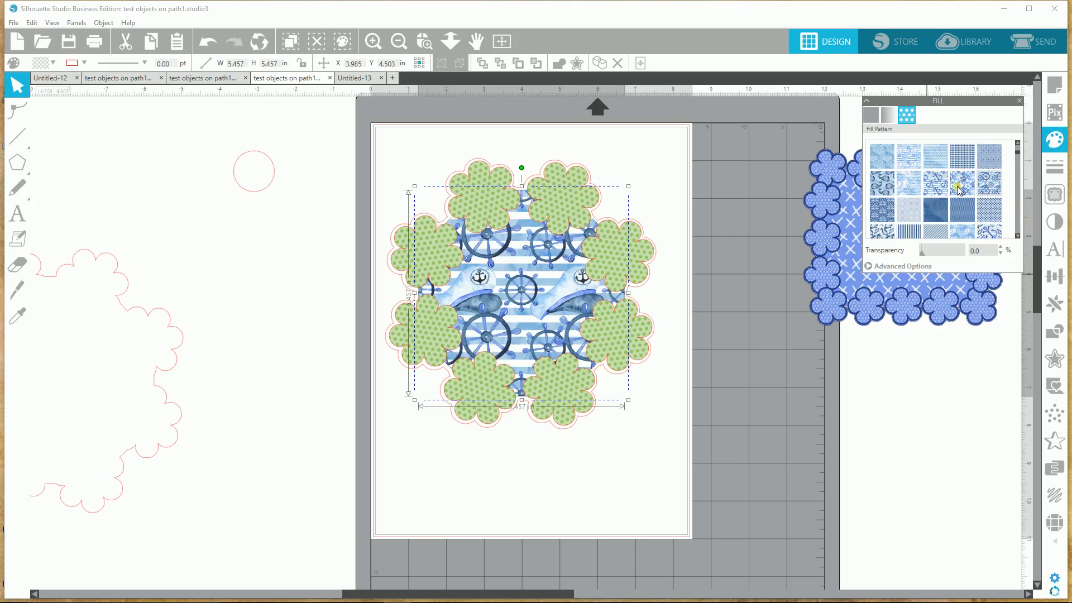
{"action": "left_click", "coordinate": [959, 188]}
{"action": "left_click", "coordinate": [989, 187]}
- Fill the ring of flowers with the blue anchor pattern after trying the ship's wheel pattern
{"action": "left_click", "coordinate": [484, 173]}
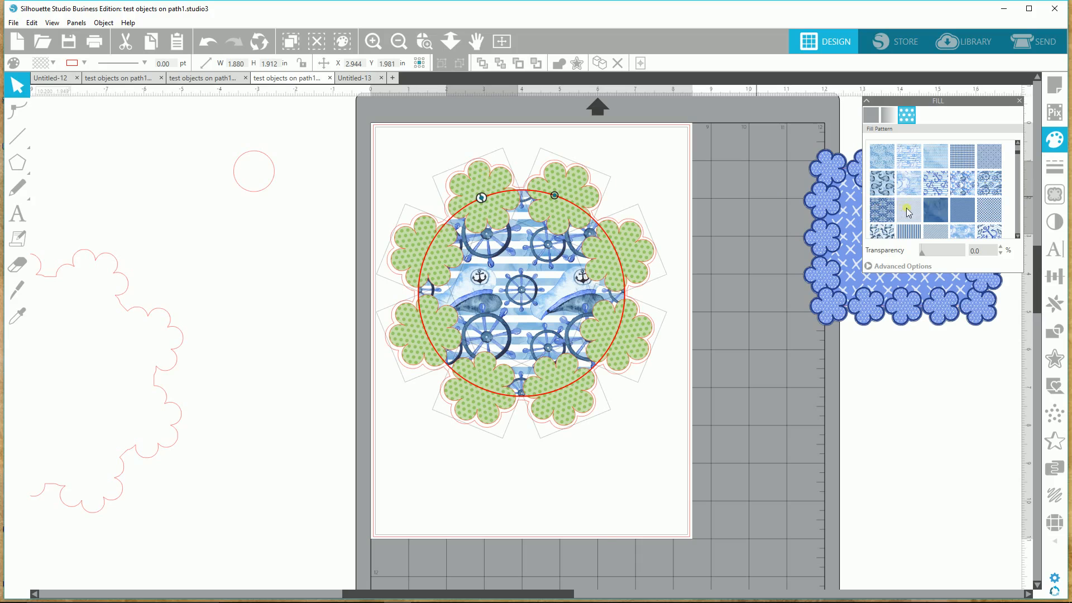
{"action": "left_click", "coordinate": [989, 183]}
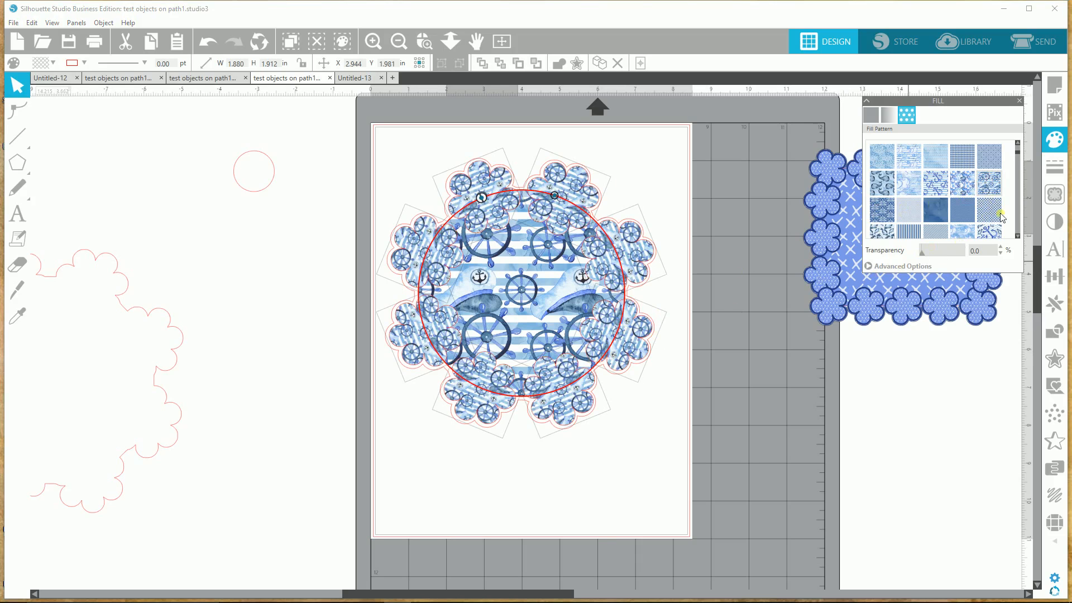
{"action": "left_click", "coordinate": [989, 232]}
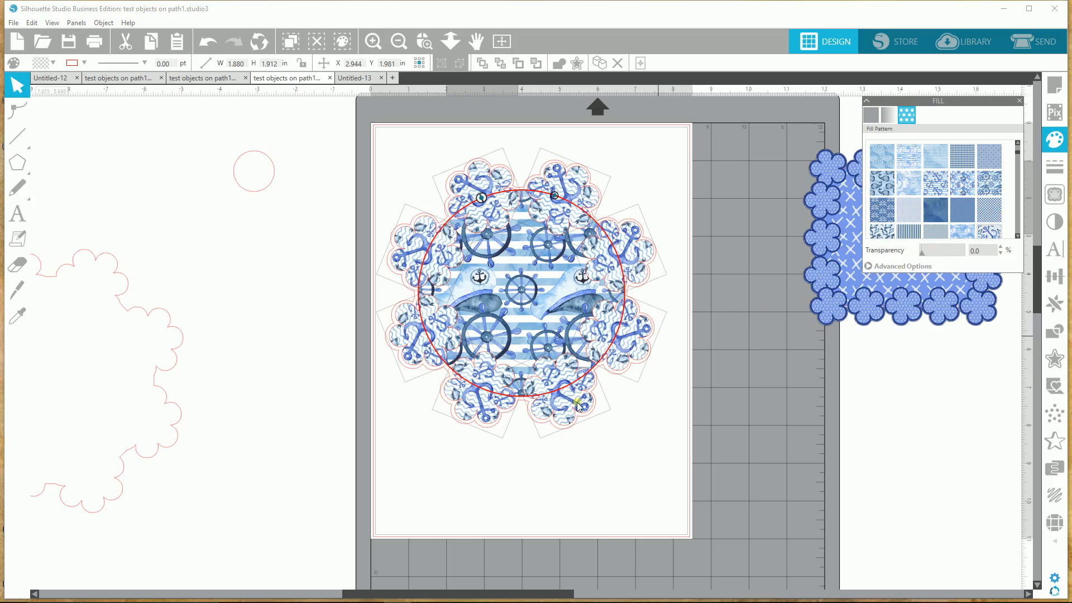
{"action": "left_click", "coordinate": [601, 446]}
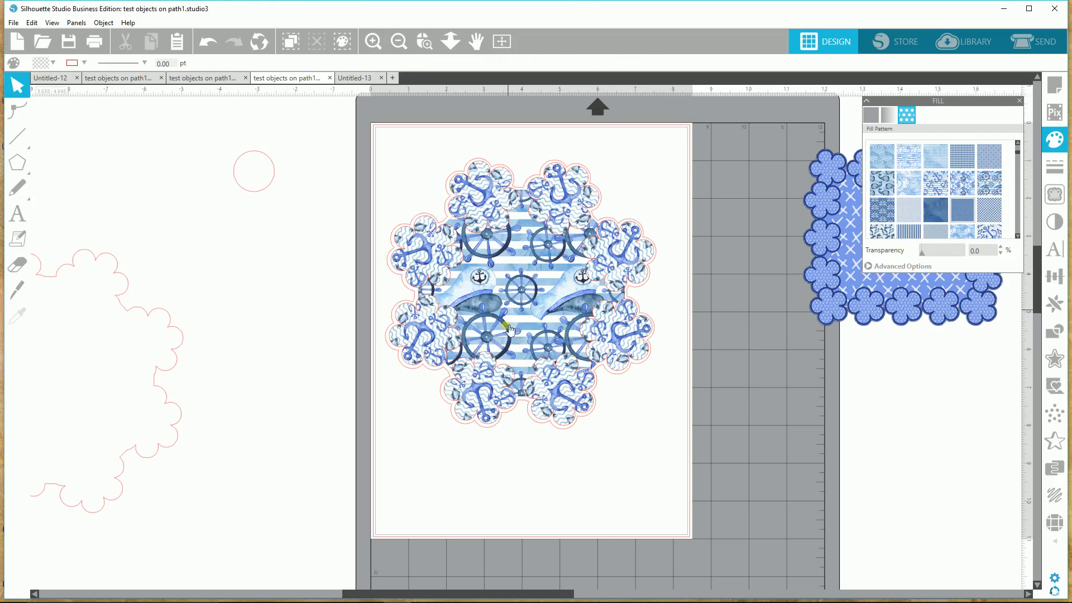
- Select the central circle together with the flowers and fill both with the blue-and-white interlocking circles pattern
{"action": "left_click", "coordinate": [507, 303]}
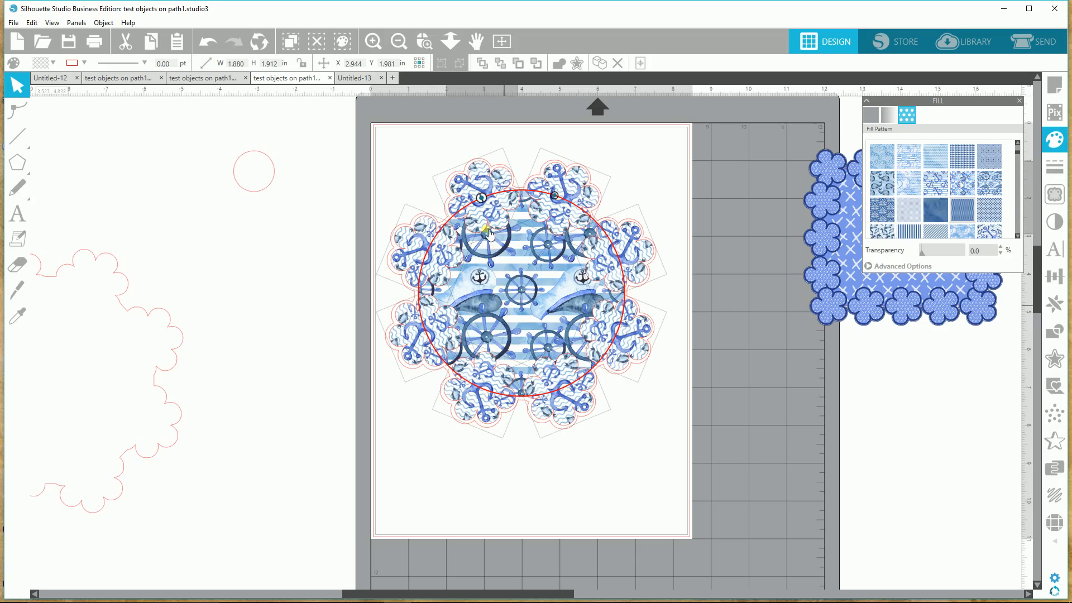
{"action": "left_click", "coordinate": [506, 269]}
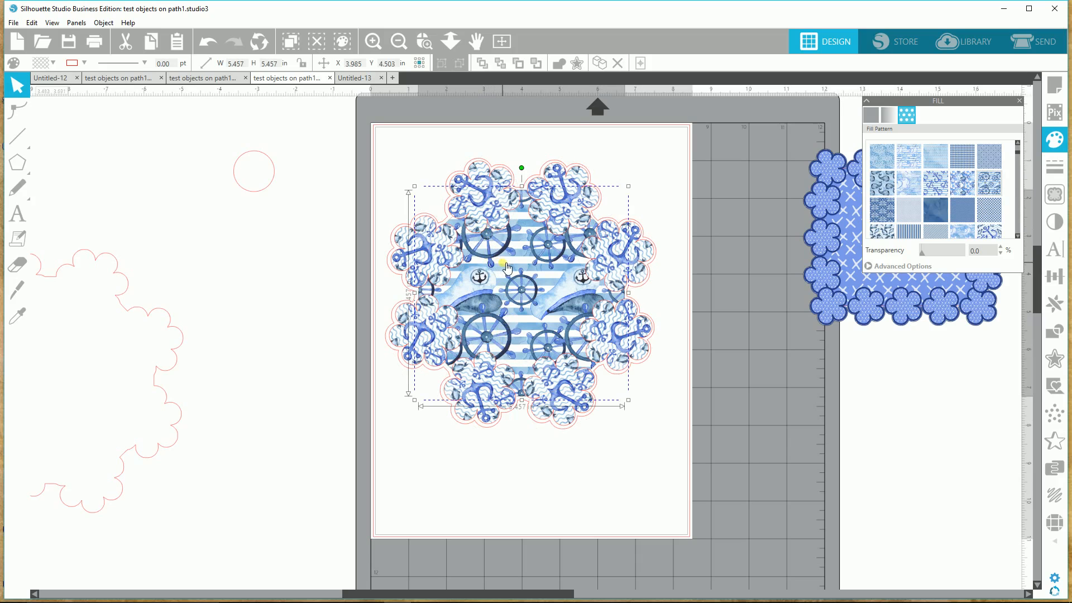
{"action": "left_click", "coordinate": [419, 261]}
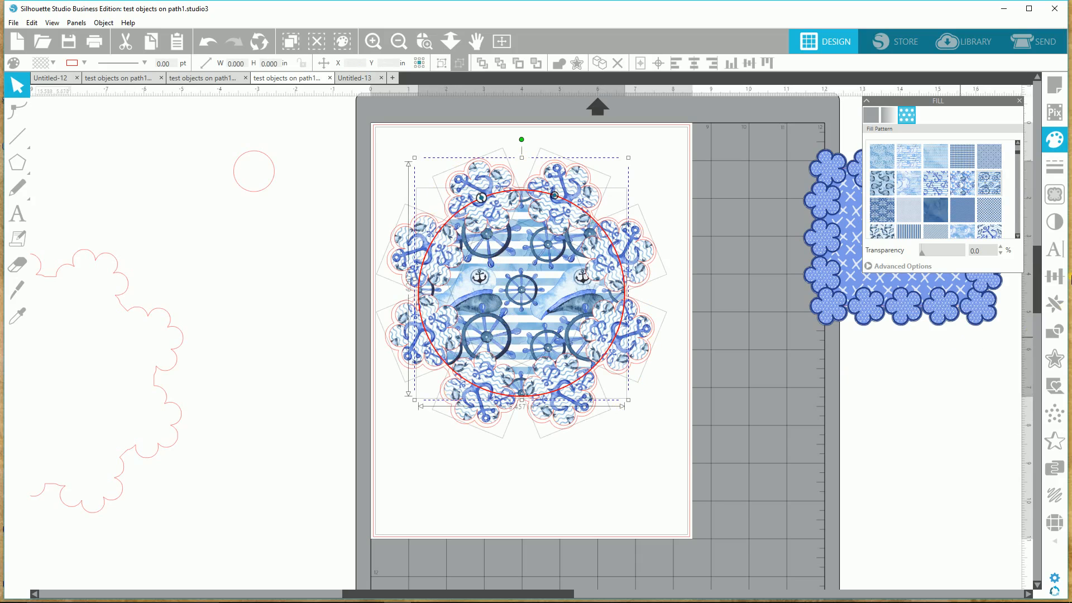
{"action": "left_click", "coordinate": [989, 210]}
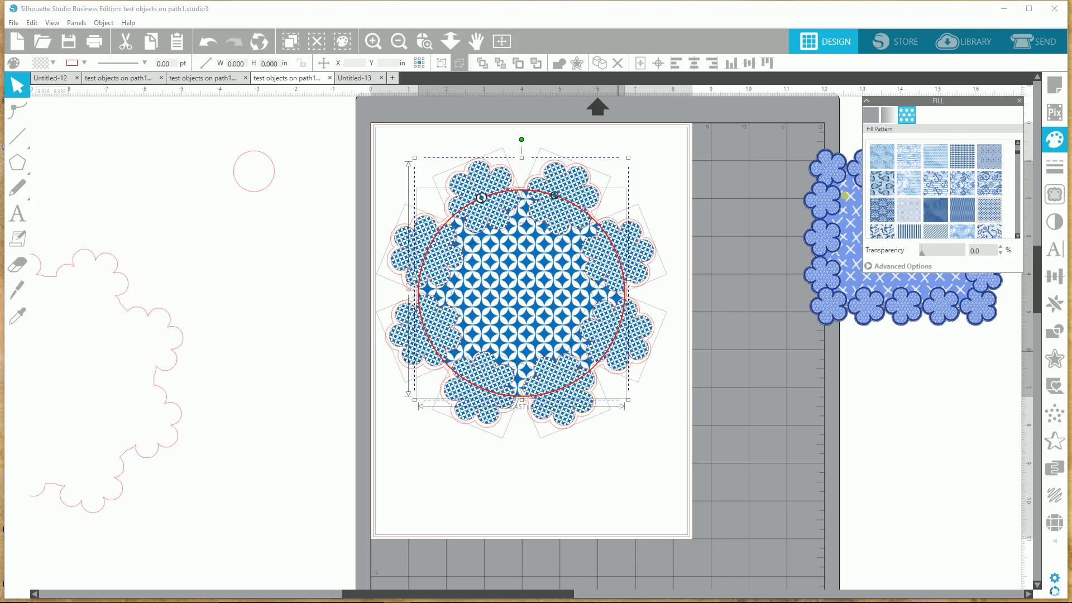
- Colorize the pattern fill of the central circle and flower ring with a hue of 96 using Image Effects
{"action": "left_click", "coordinate": [1055, 222]}
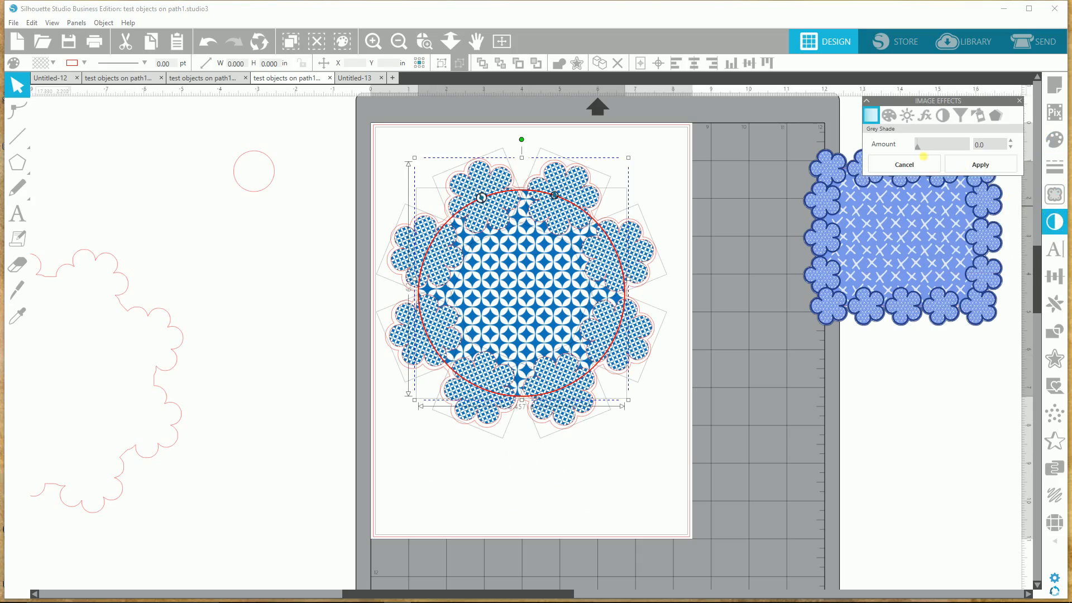
{"action": "left_click", "coordinate": [892, 118]}
{"action": "left_click_drag", "start_coordinate": [919, 151], "coordinate": [968, 165]}
{"action": "left_click", "coordinate": [968, 167]}
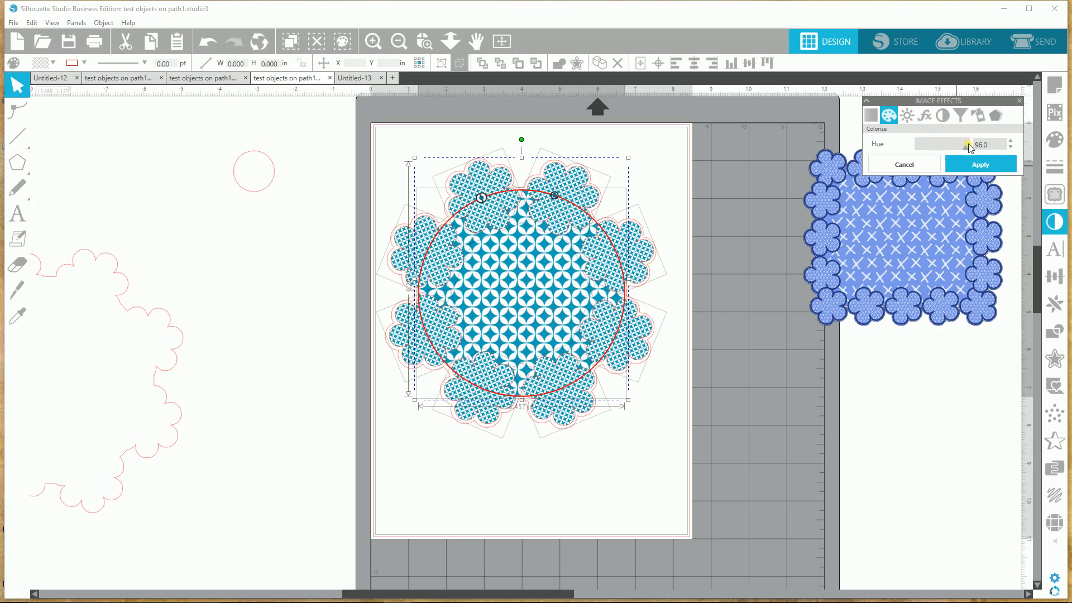
- Apply a gamma effect of 40 to the pattern-filled circle and flowers, and clear the selection
{"action": "left_click", "coordinate": [924, 115]}
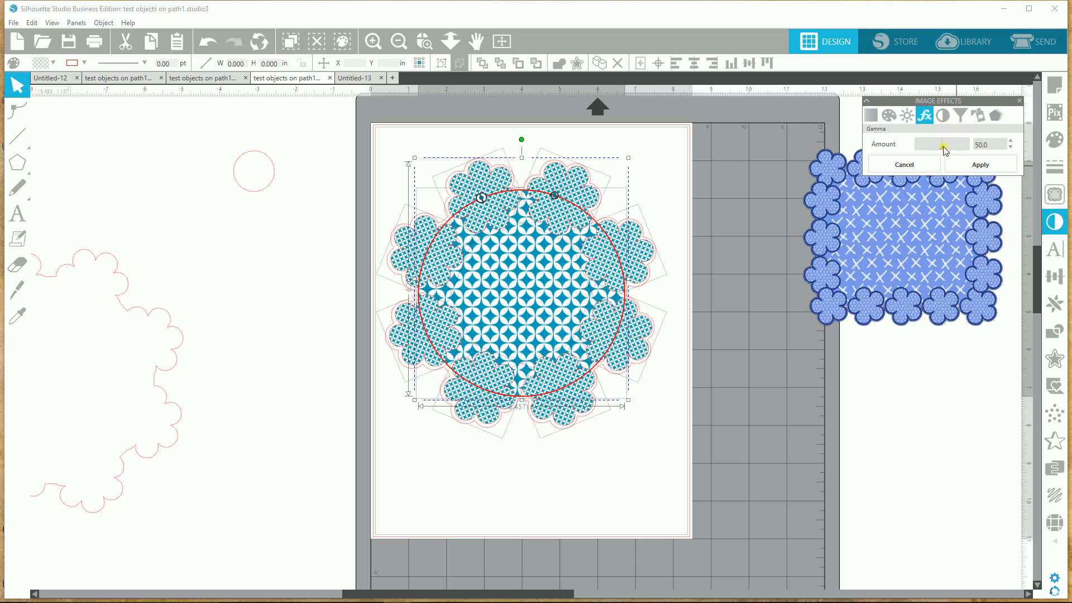
{"action": "left_click_drag", "start_coordinate": [937, 146], "coordinate": [938, 153]}
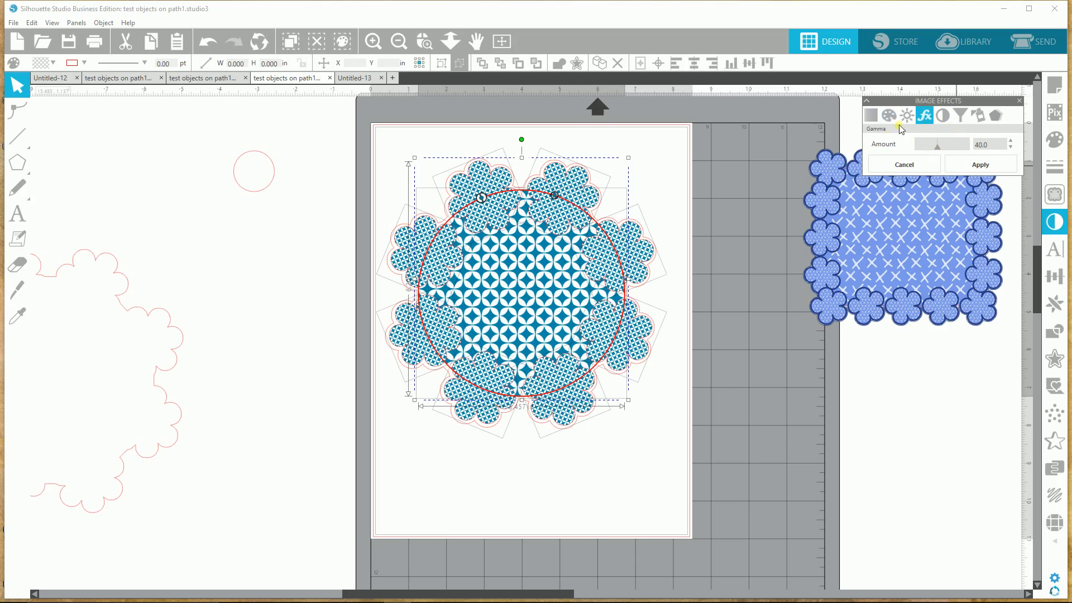
{"action": "left_click", "coordinate": [981, 165]}
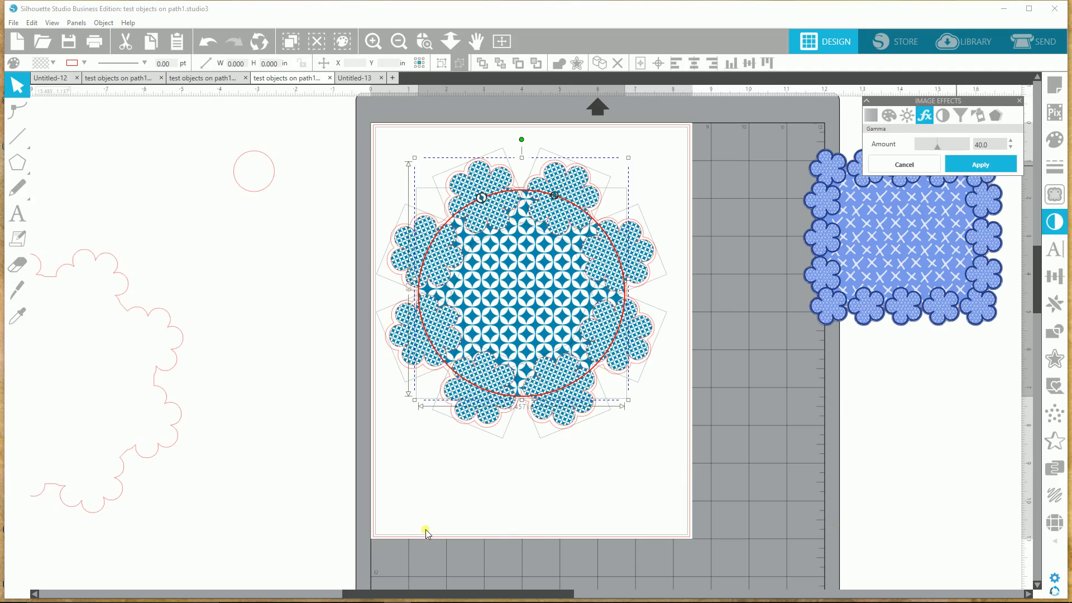
{"action": "left_click", "coordinate": [439, 408]}
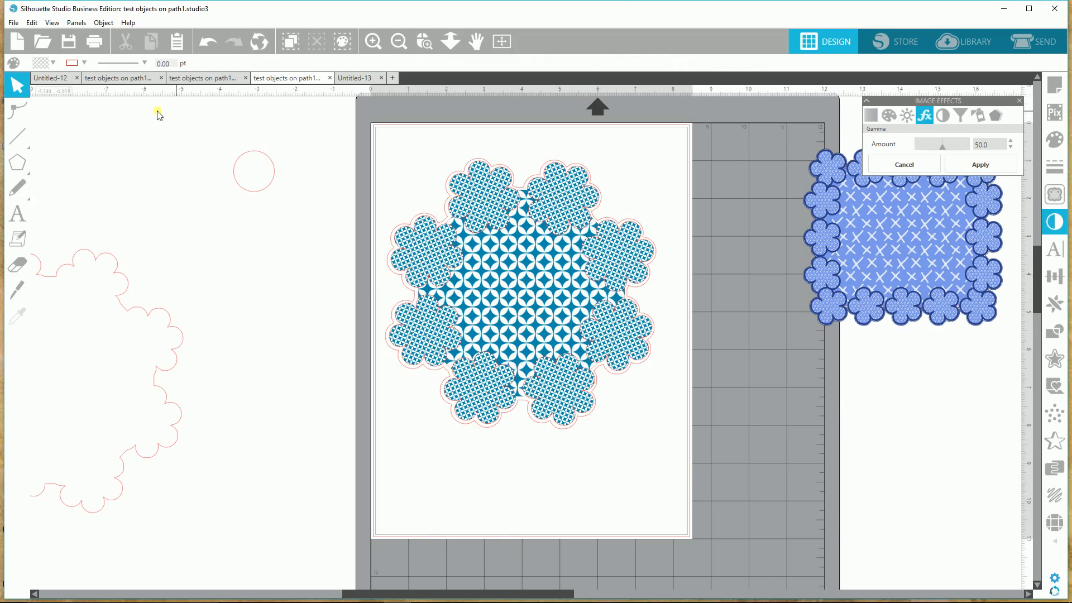
- Check the software's edition and release version in its About information, and close it
{"action": "left_click", "coordinate": [128, 22]}
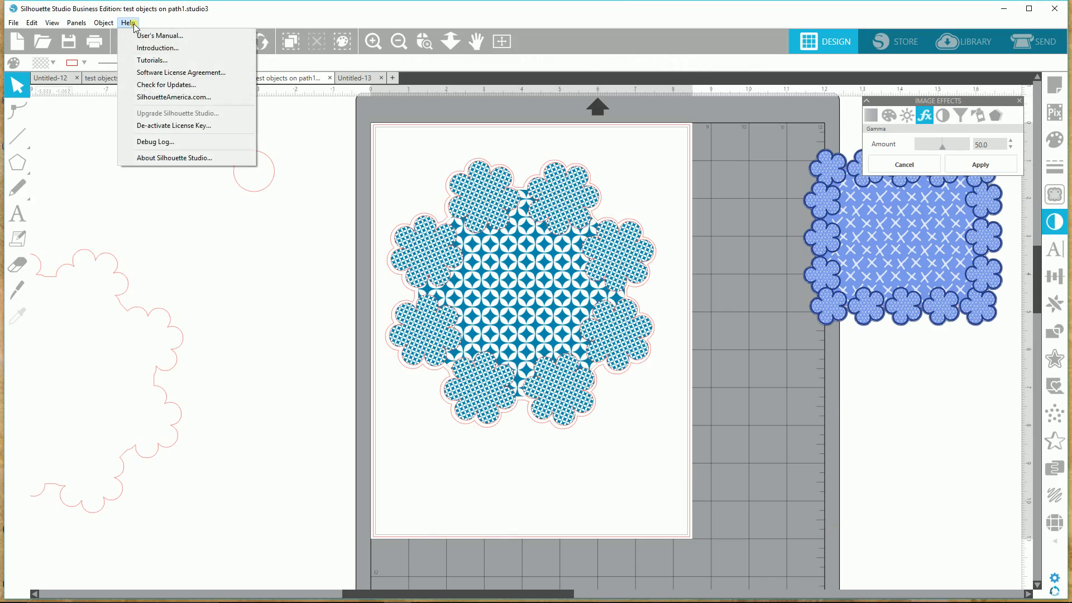
{"action": "left_click", "coordinate": [146, 159]}
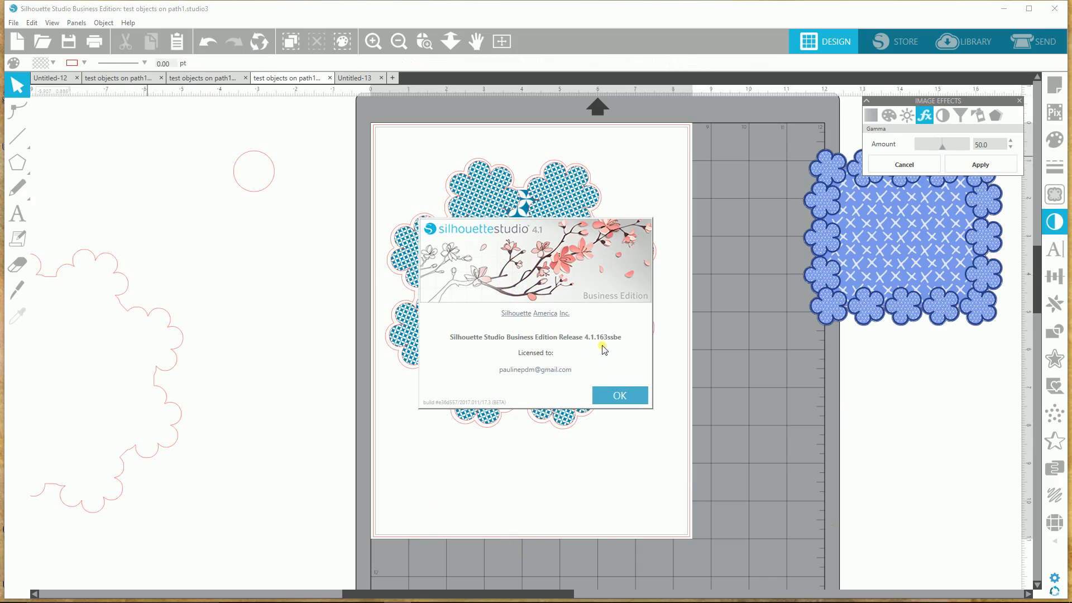
{"action": "left_click", "coordinate": [621, 395]}
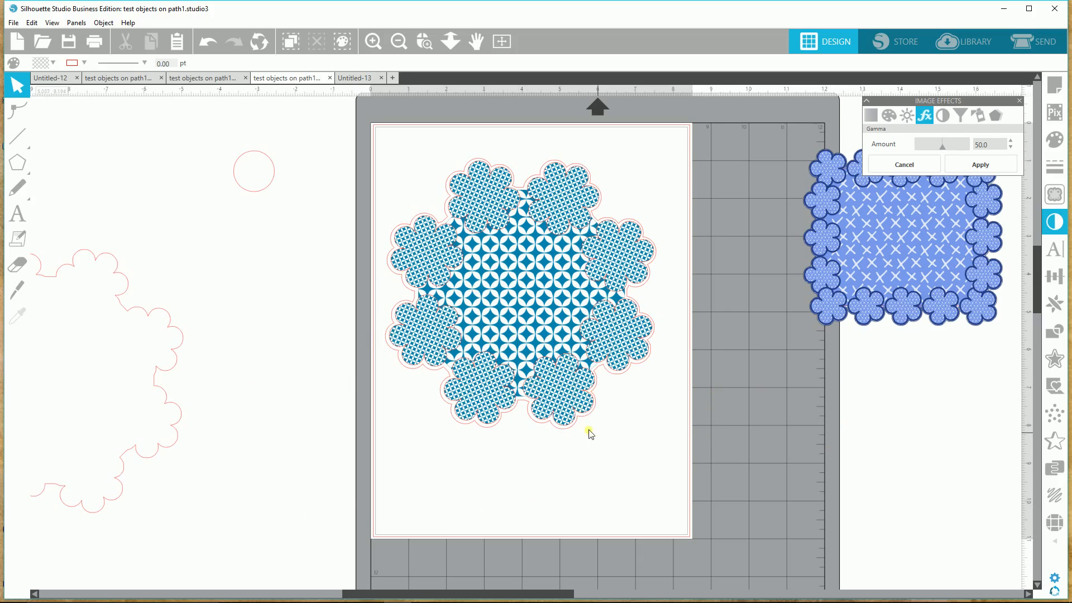
- Try moving the flower-bordered rectangle toward the page, undo the move, and select its pieces
{"action": "left_click_drag", "start_coordinate": [831, 304], "coordinate": [757, 388]}
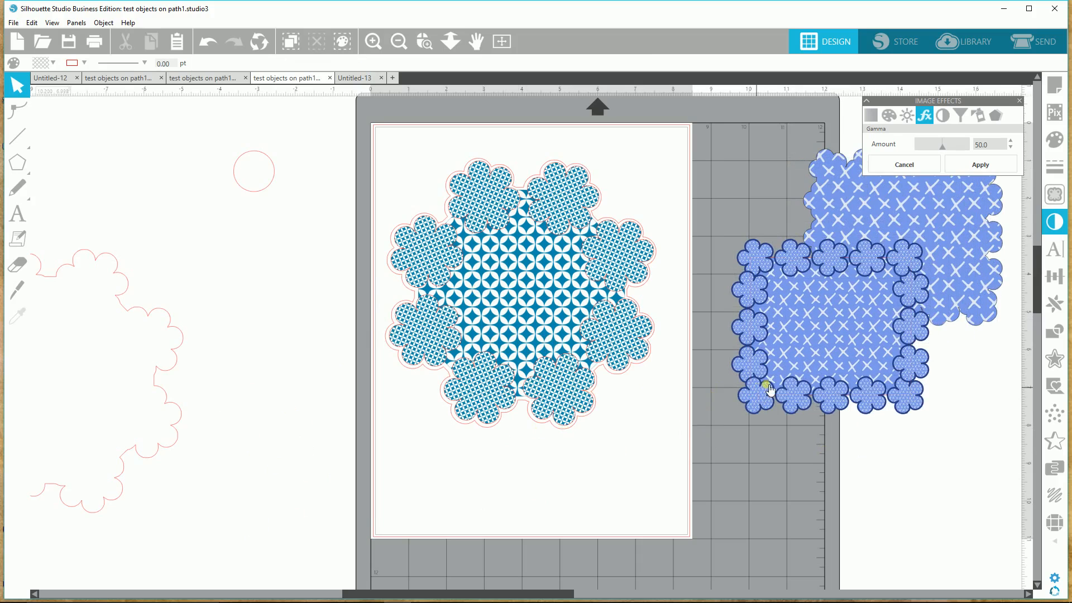
{"action": "key", "text": "ctrl+z"}
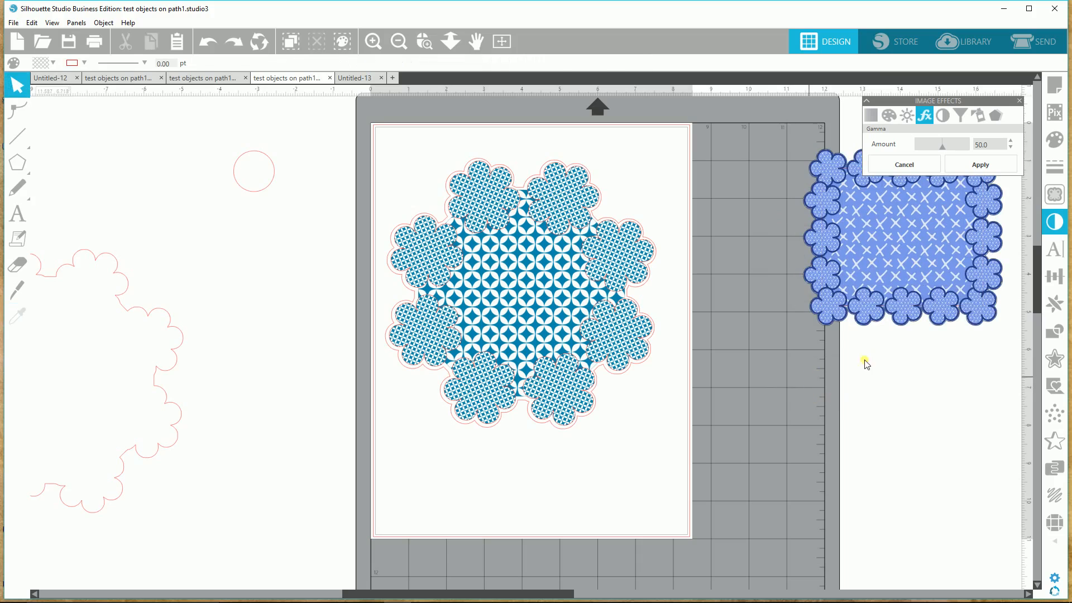
{"action": "left_click_drag", "start_coordinate": [817, 377], "coordinate": [981, 306]}
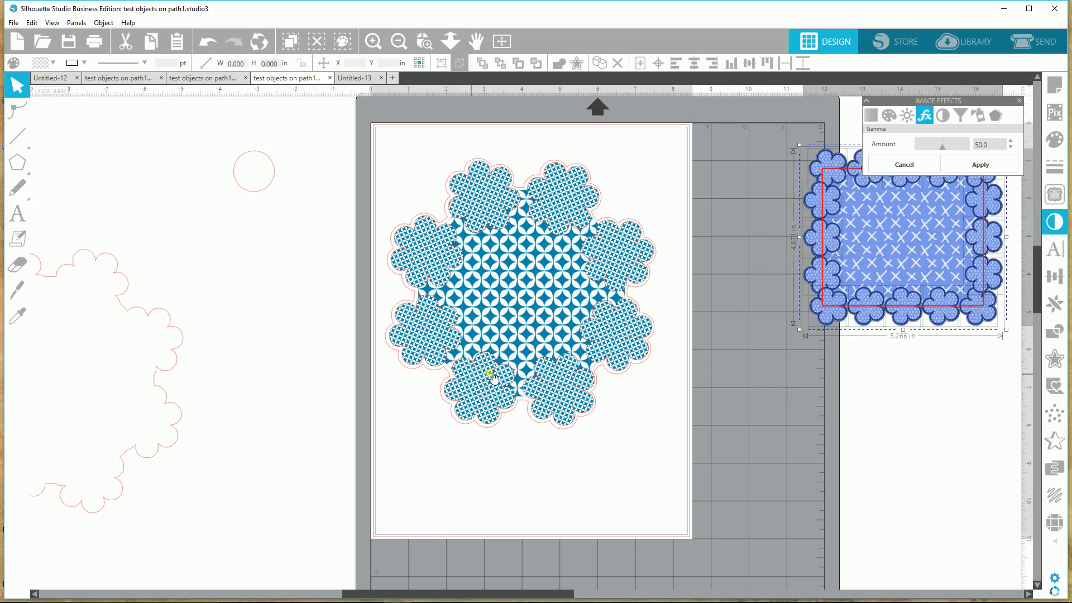
- Try to group the patterned circle, flower ring and offset outline, undo the grouping, and clear the selection
{"action": "left_click", "coordinate": [402, 157]}
{"action": "left_click", "coordinate": [507, 162]}
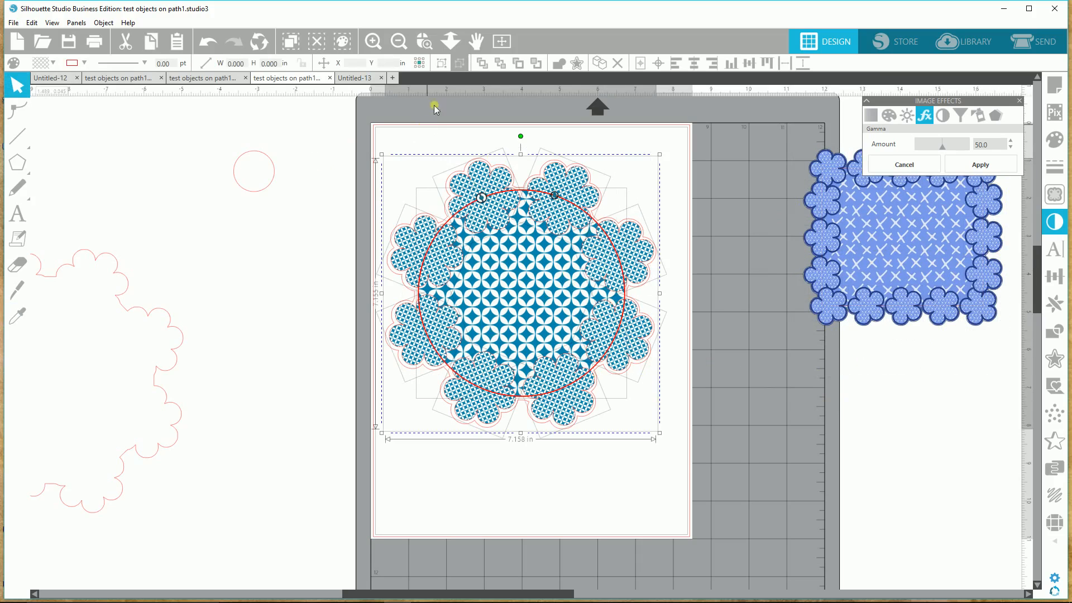
{"action": "left_click", "coordinate": [441, 64]}
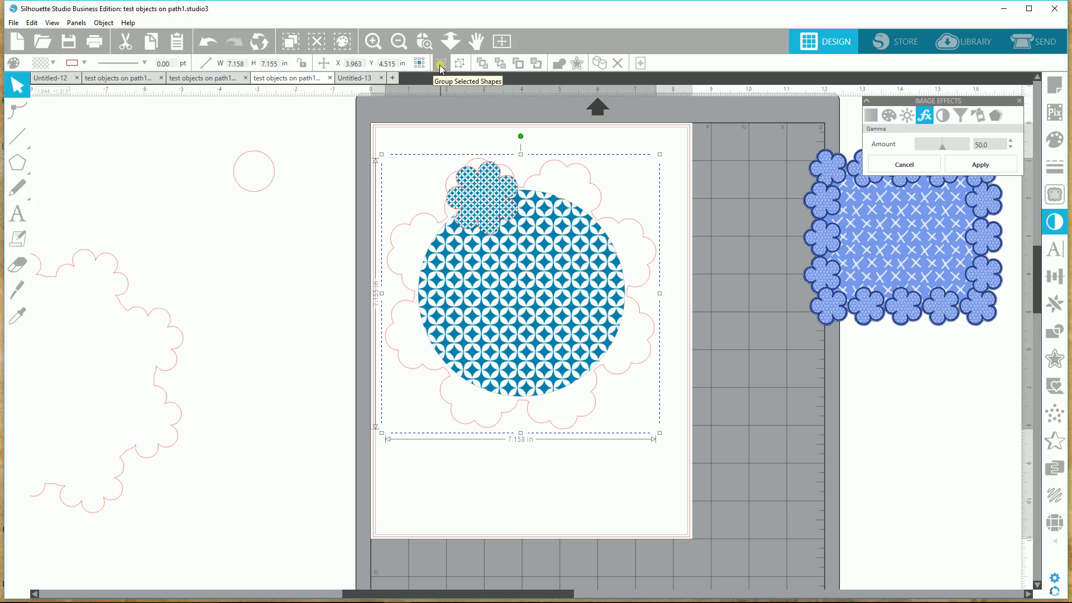
{"action": "key", "text": "ctrl+z"}
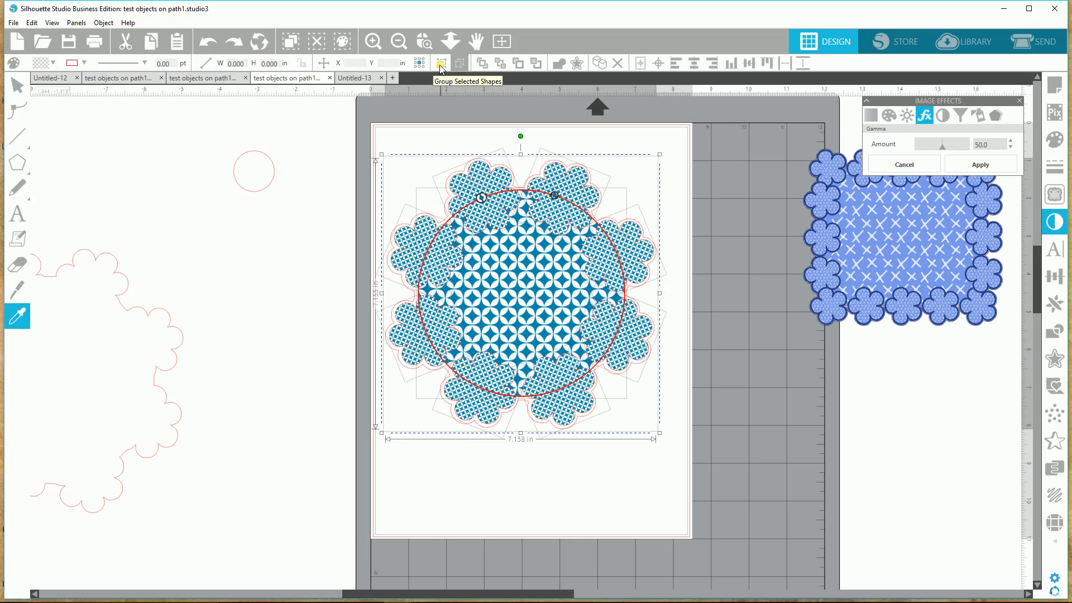
{"action": "left_click", "coordinate": [302, 414]}
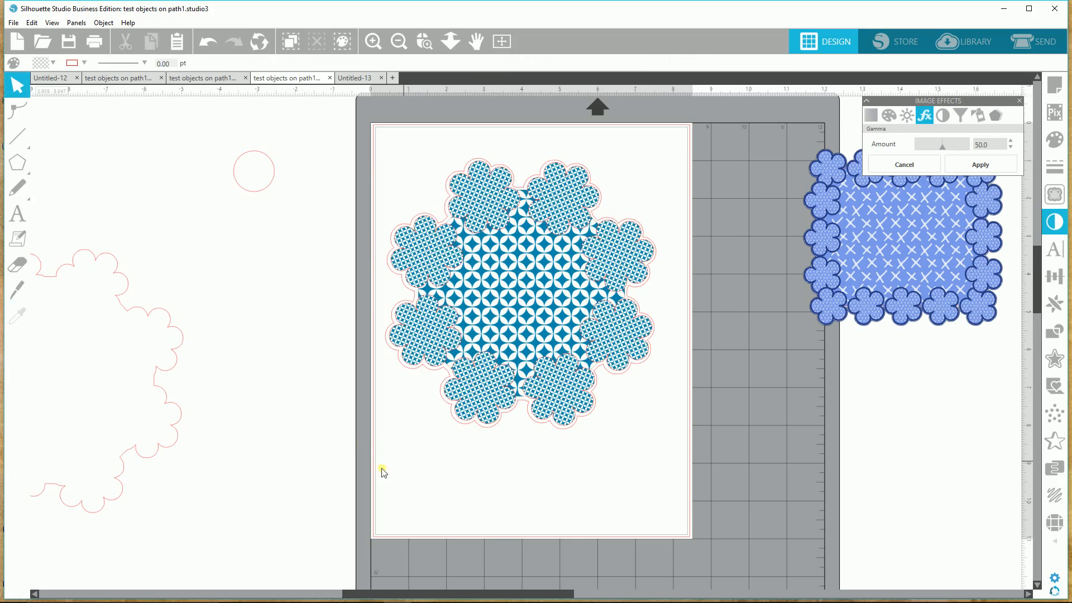
- Move the small spare circle farther from the page, and scale the whole flower-ring design down to about 4.21 in wide
{"action": "left_click_drag", "start_coordinate": [257, 193], "coordinate": [141, 222]}
{"action": "left_click", "coordinate": [141, 222]}
{"action": "left_click_drag", "start_coordinate": [414, 153], "coordinate": [653, 339]}
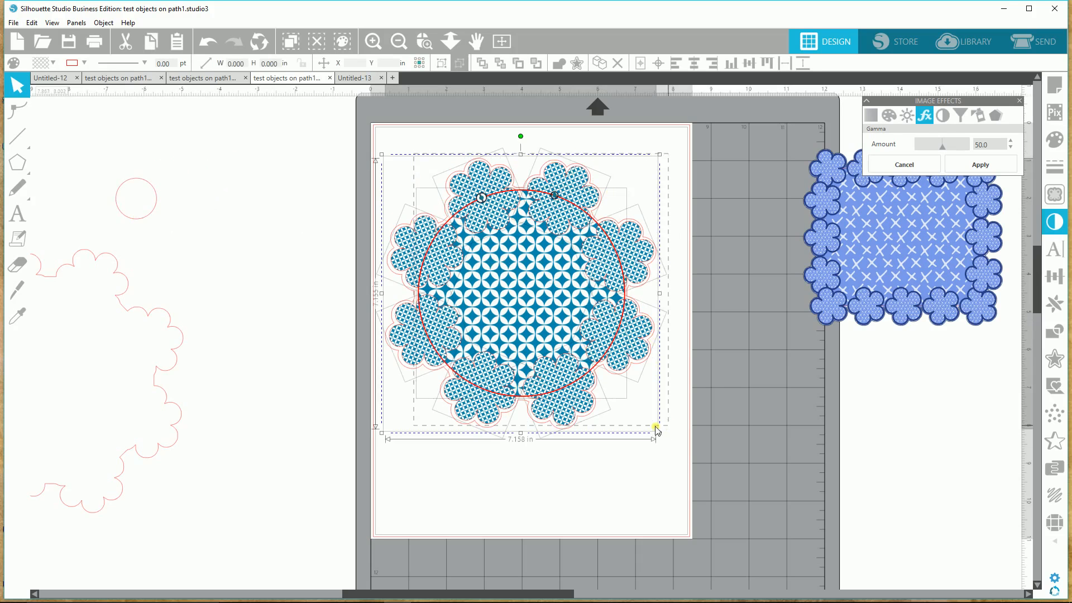
{"action": "left_click_drag", "start_coordinate": [659, 433], "coordinate": [536, 343]}
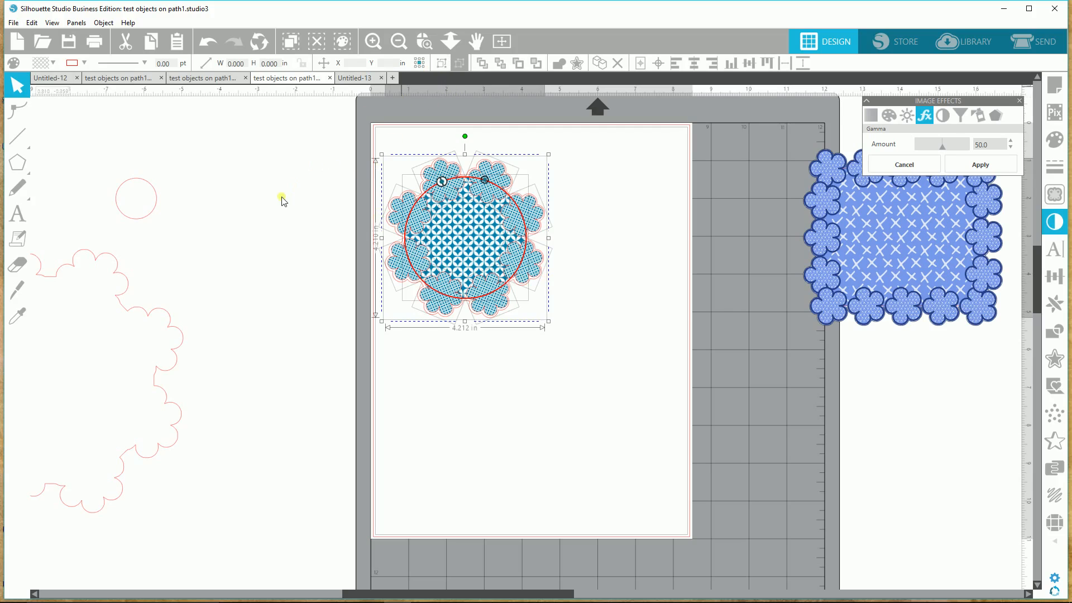
{"action": "left_click", "coordinate": [273, 212]}
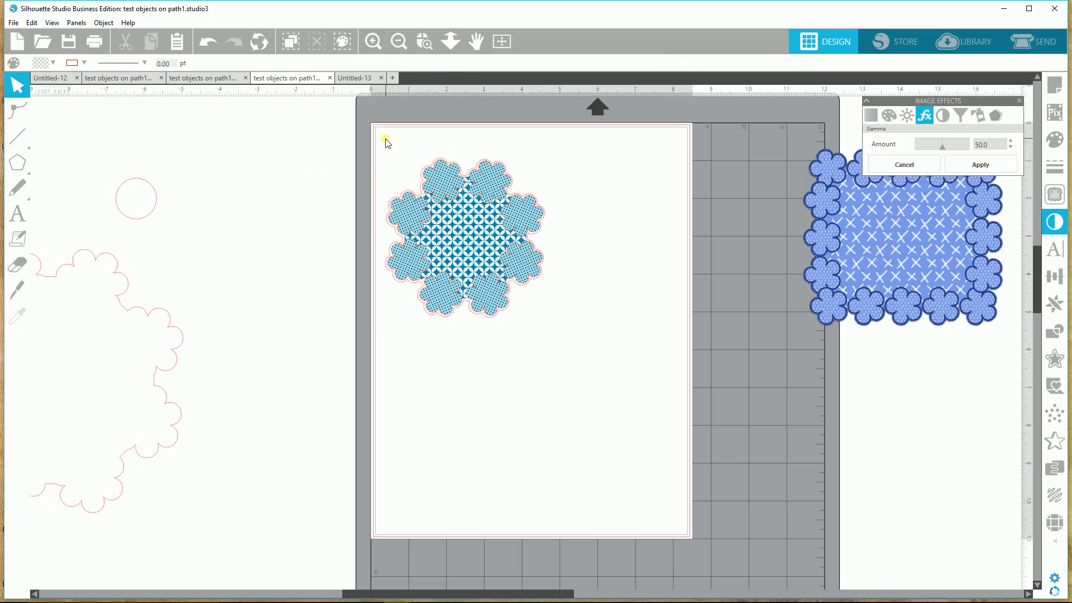
- Try to make a compound path from the whole flower-ring design, undo it, and clear the selection
{"action": "left_click", "coordinate": [456, 159]}
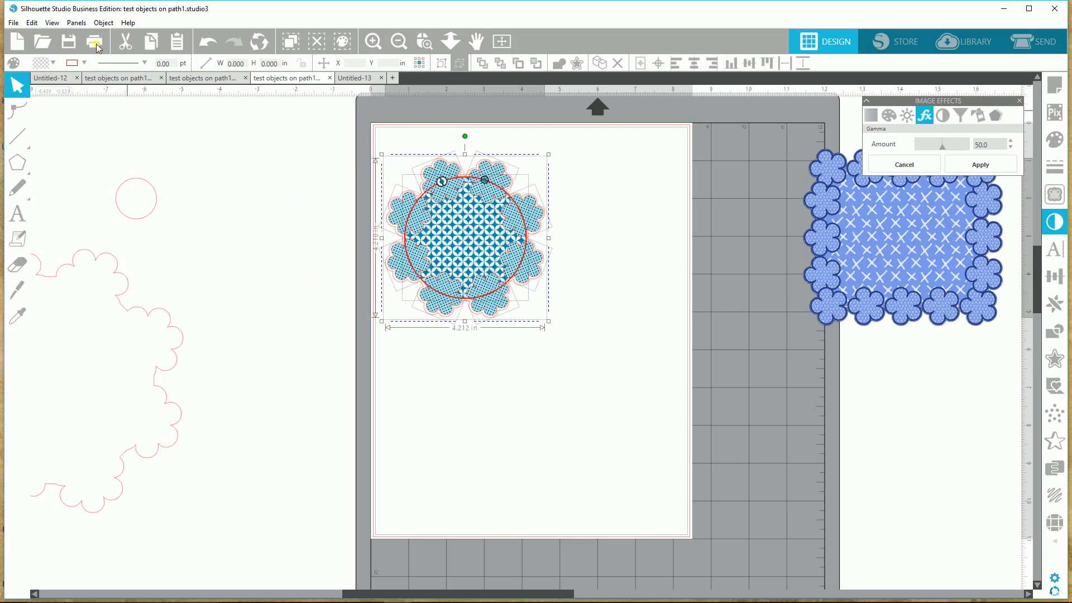
{"action": "left_click", "coordinate": [104, 23]}
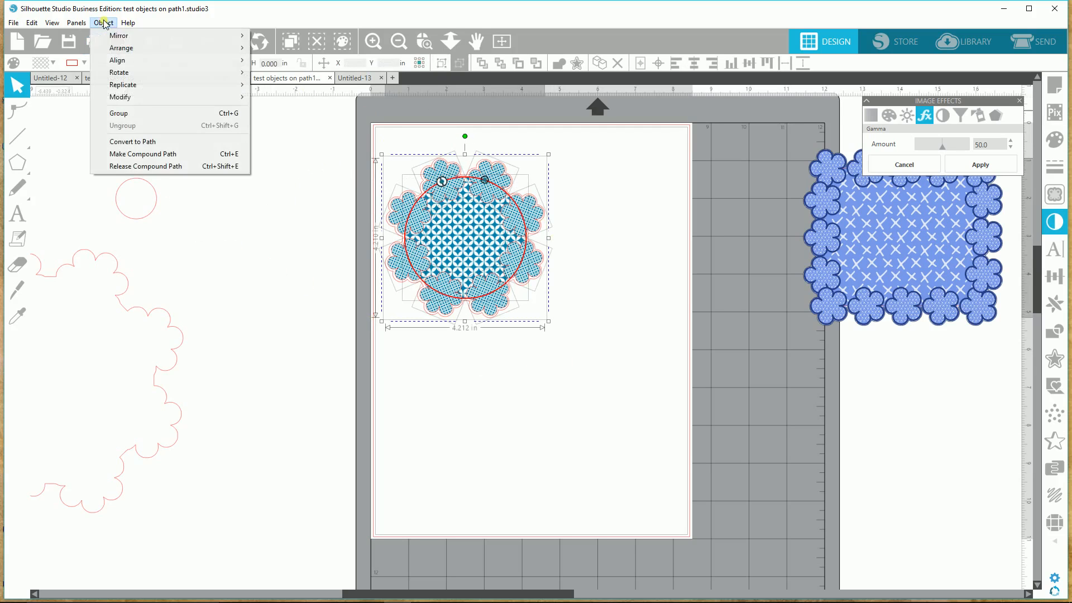
{"action": "left_click", "coordinate": [142, 158]}
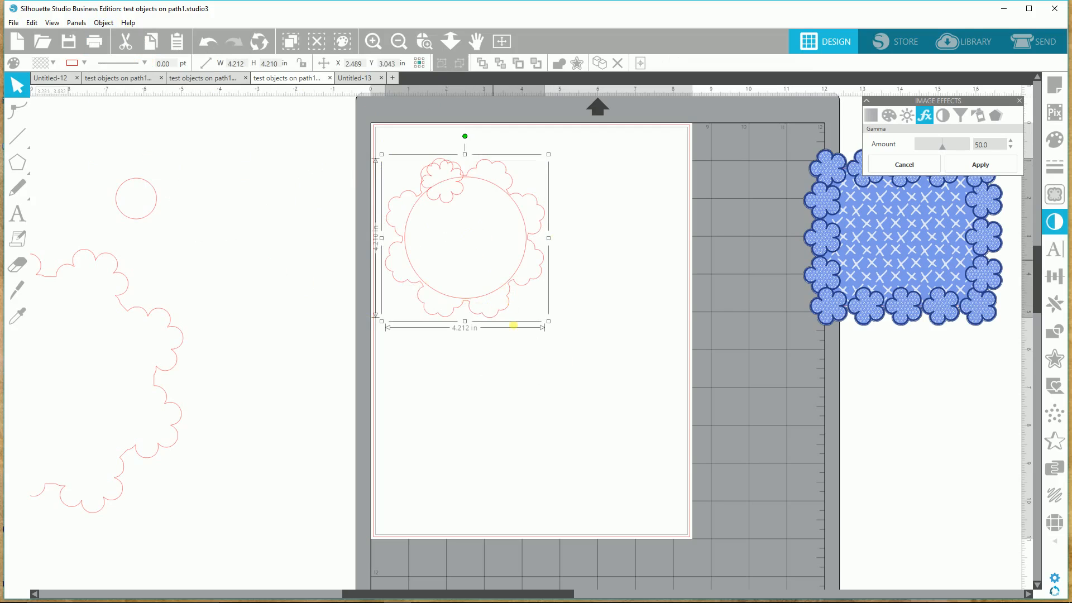
{"action": "key", "text": "i"}
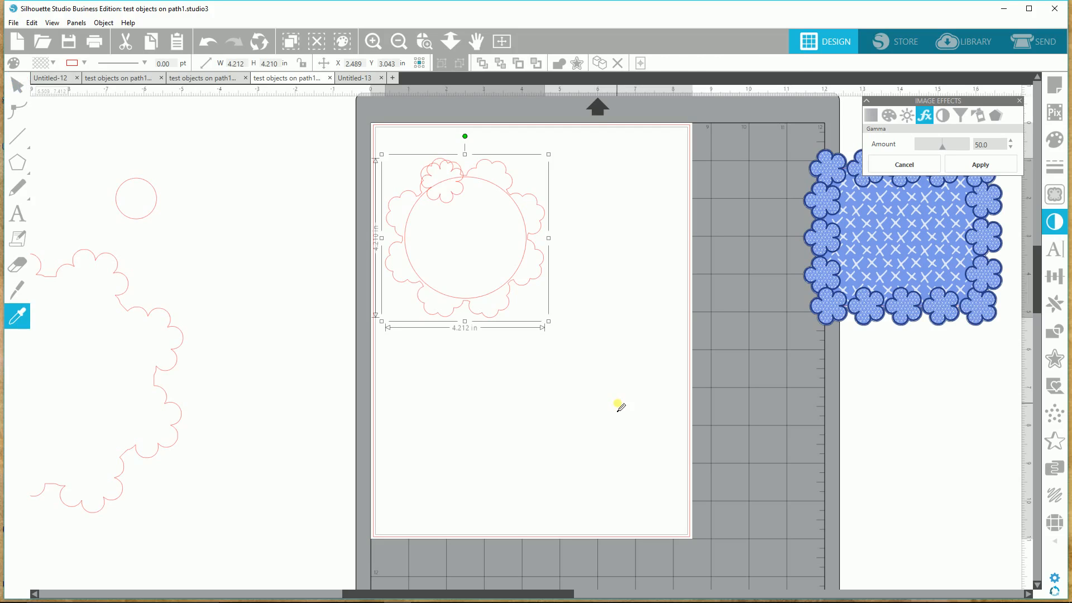
{"action": "key", "text": "ctrl+z"}
{"action": "key", "text": "v"}
{"action": "left_click", "coordinate": [557, 431]}
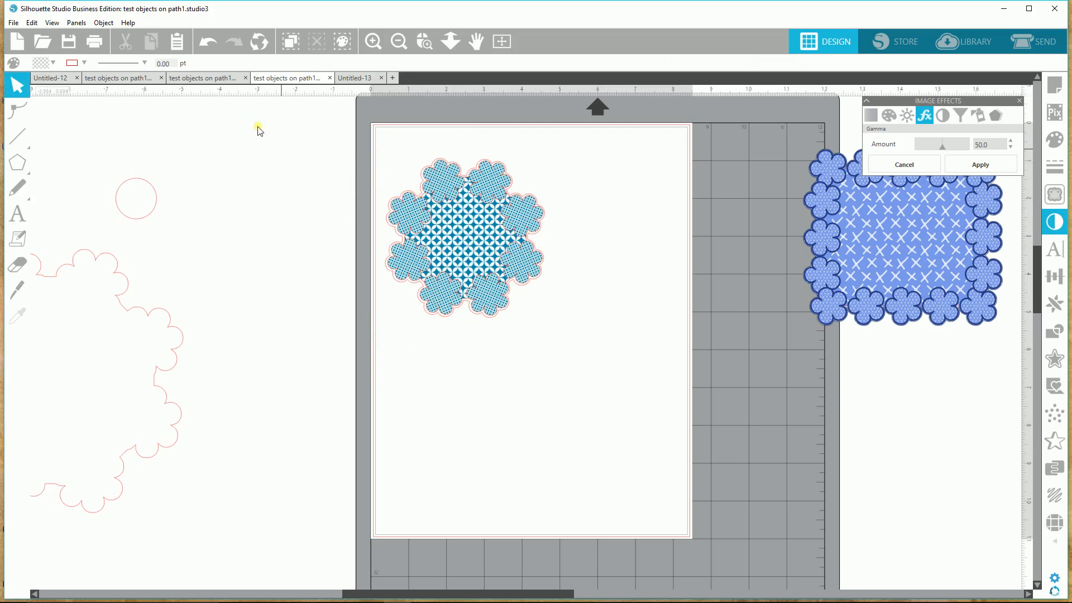
- Select all pieces of the scaled-down flower-ring design, try the Group command on them, and undo the grouping
{"action": "left_click", "coordinate": [111, 24]}
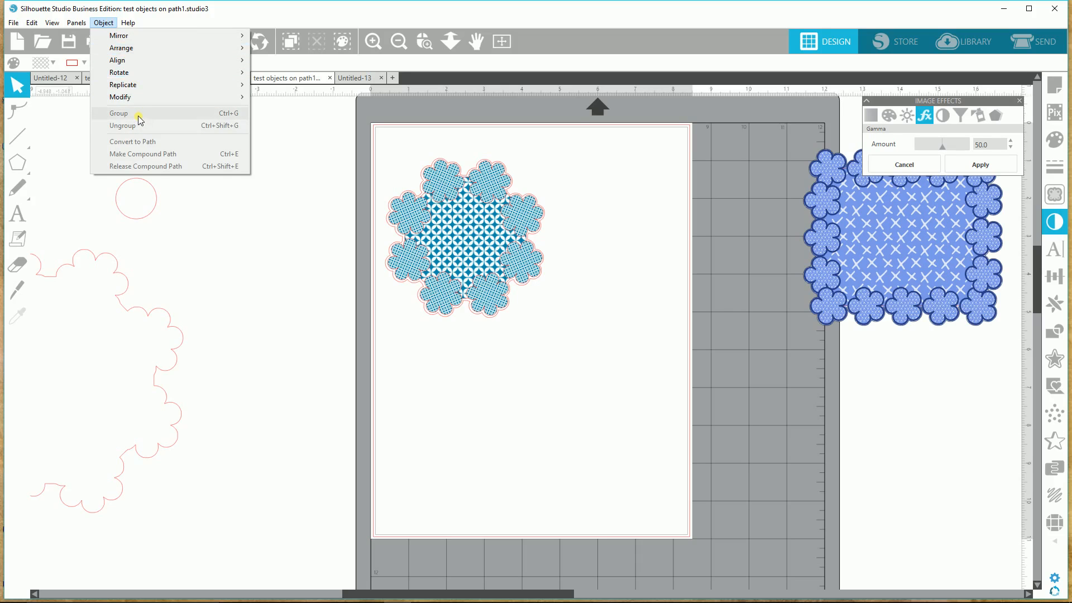
{"action": "left_click_drag", "start_coordinate": [384, 133], "coordinate": [556, 299]}
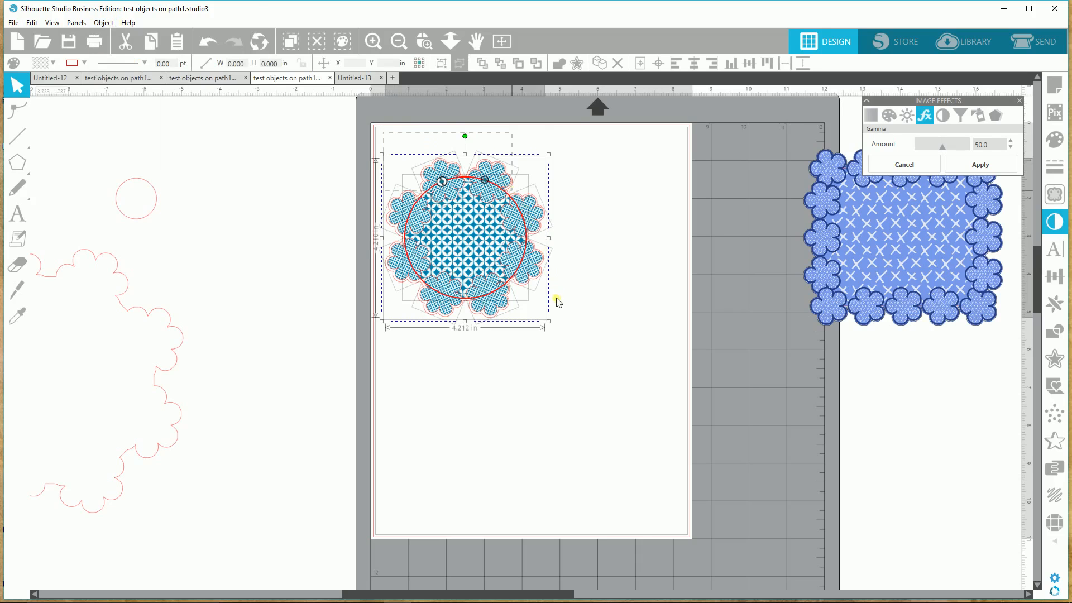
{"action": "left_click", "coordinate": [104, 23]}
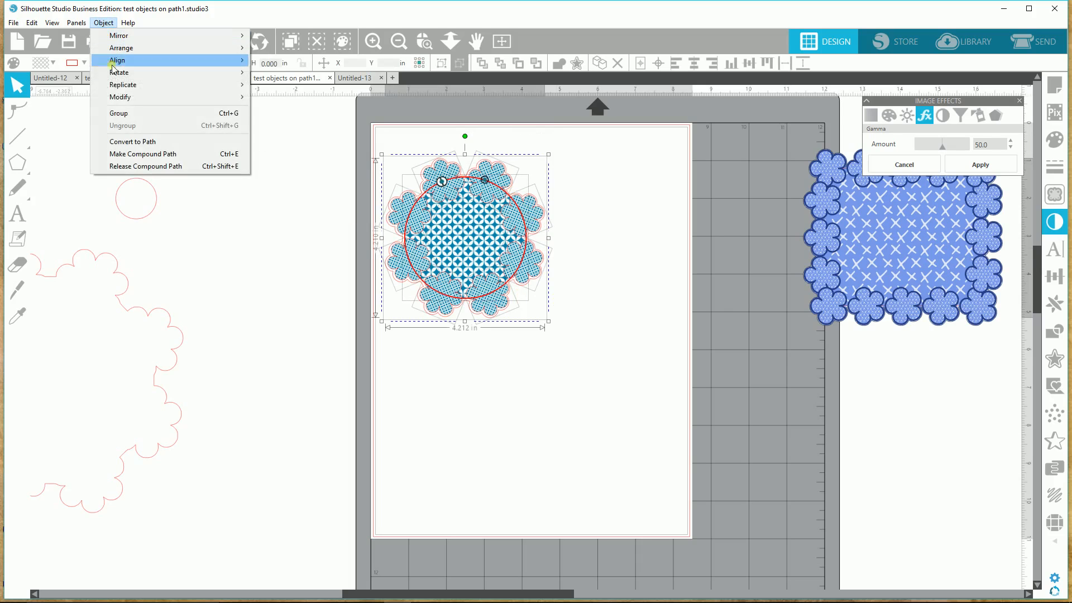
{"action": "left_click", "coordinate": [122, 115]}
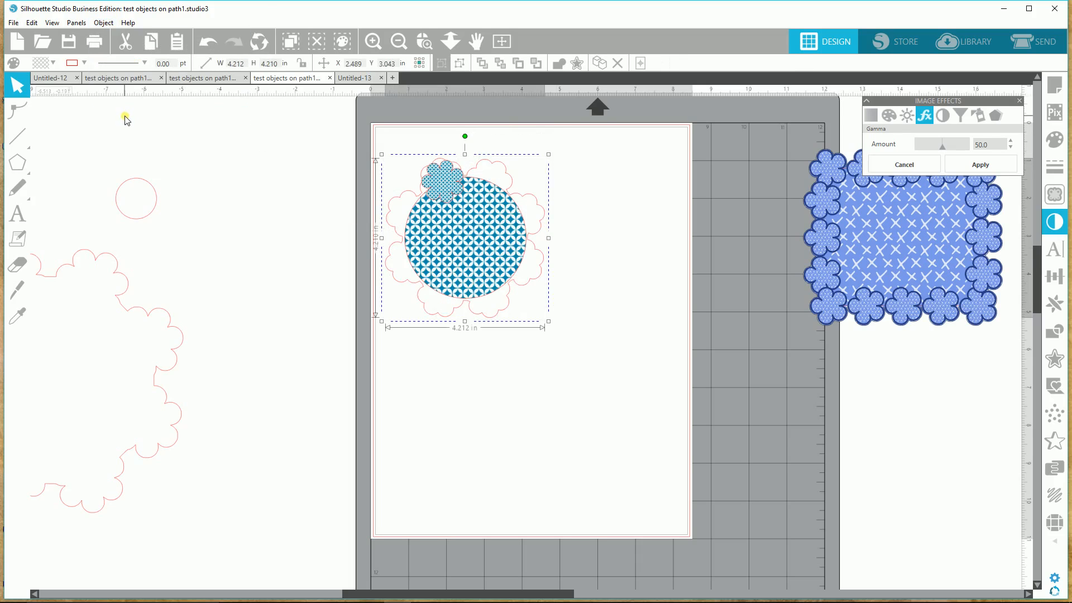
{"action": "key", "text": "ctrl+z"}
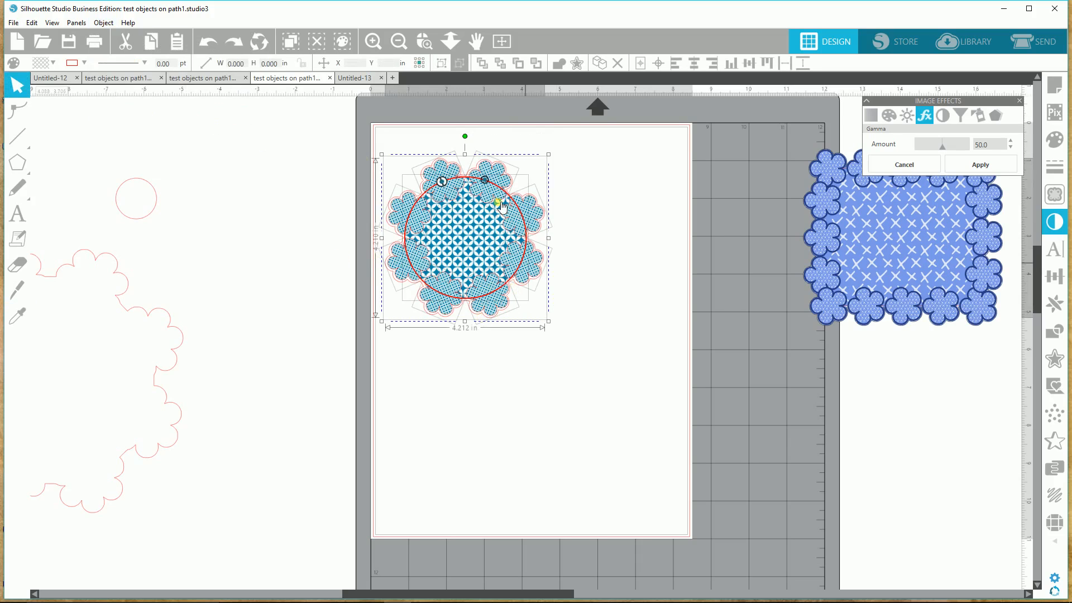
{"action": "key", "text": "ctrl+y"}
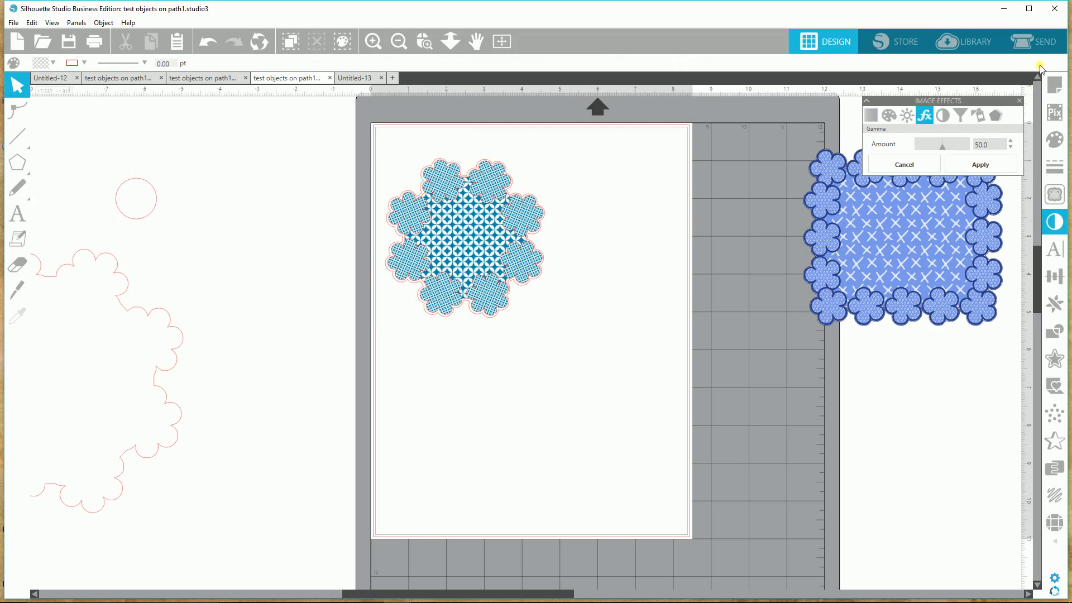
- Check the cut lines of the scaled-down flower-ring design in the send preview, and return to the design view
{"action": "left_click", "coordinate": [1047, 48]}
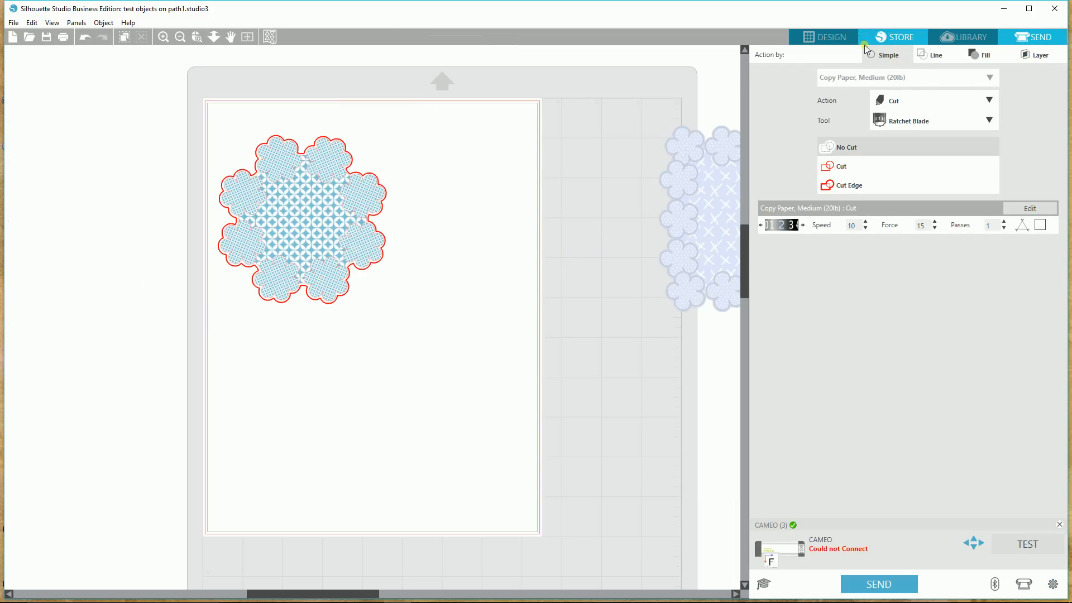
{"action": "left_click", "coordinate": [835, 35]}
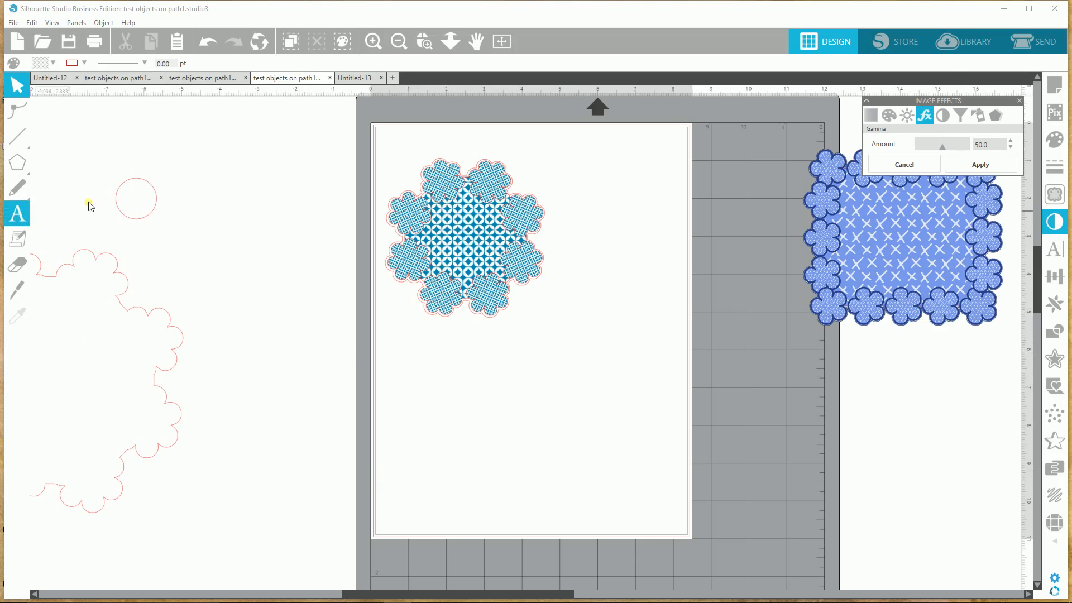
- Browse the library's folder list and recent downloads for usable designs, and return to the design view
{"action": "left_click", "coordinate": [974, 45]}
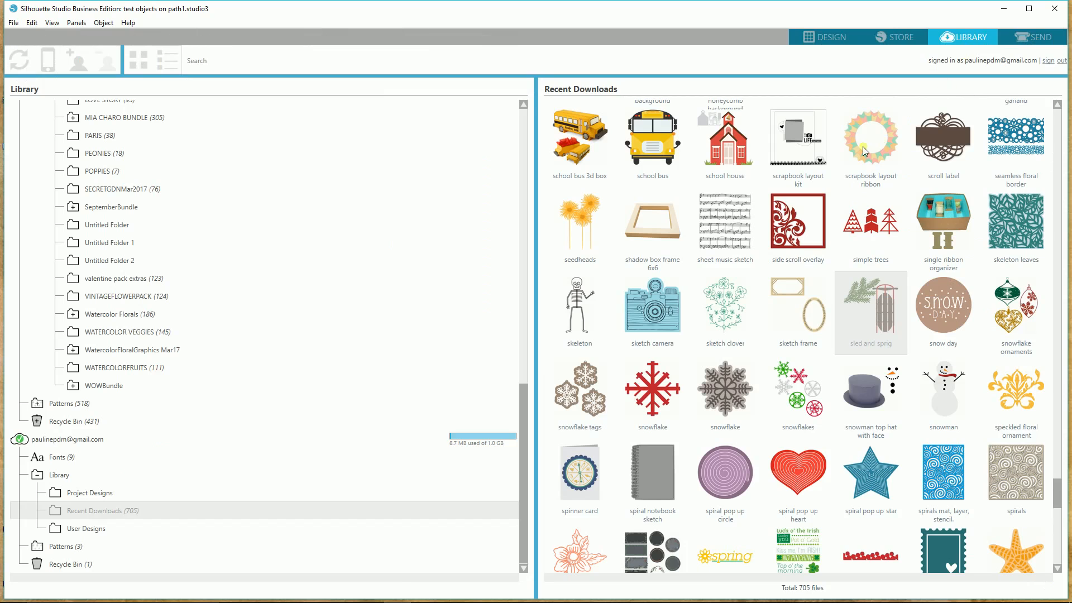
{"action": "scroll", "coordinate": [724, 266], "scroll_direction": "up", "scroll_amount": 10}
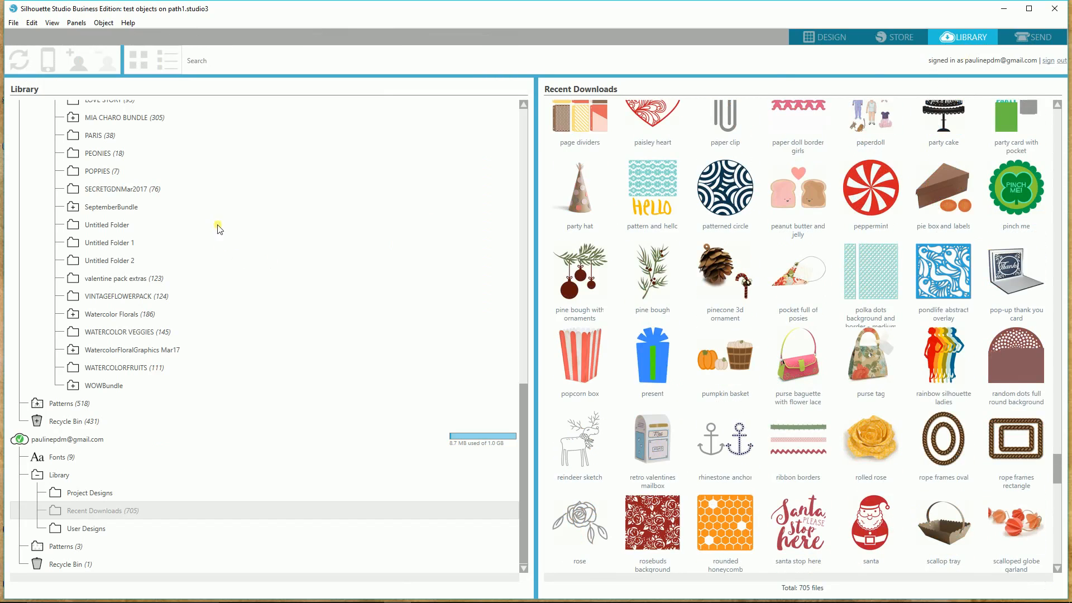
{"action": "scroll", "coordinate": [217, 206], "scroll_direction": "up", "scroll_amount": 2}
{"action": "scroll", "coordinate": [217, 207], "scroll_direction": "up", "scroll_amount": 7}
{"action": "scroll", "coordinate": [966, 307], "scroll_direction": "up", "scroll_amount": 5}
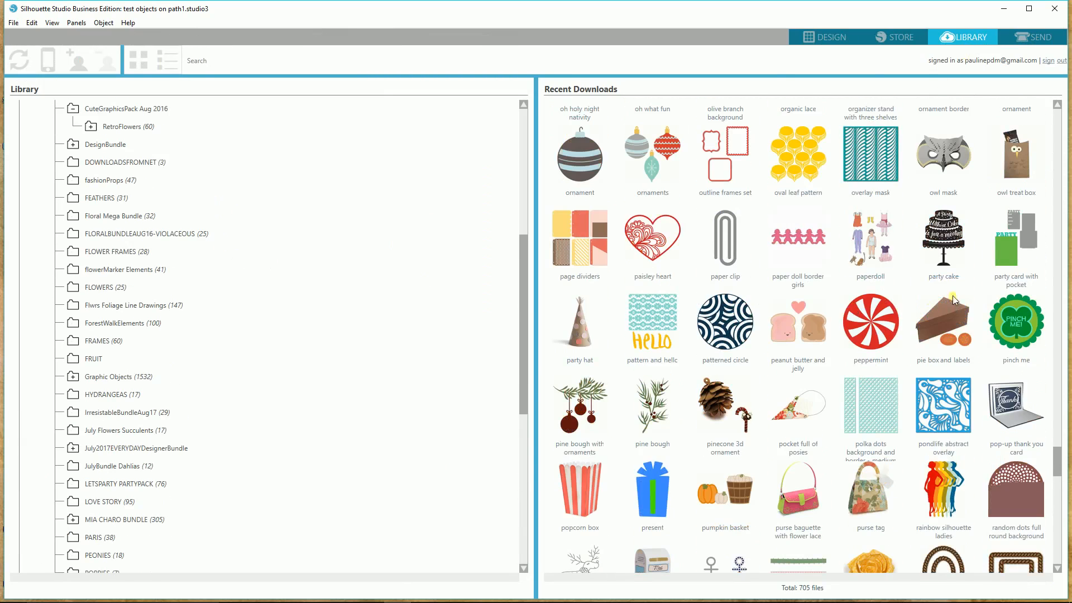
{"action": "scroll", "coordinate": [967, 308], "scroll_direction": "up", "scroll_amount": 15}
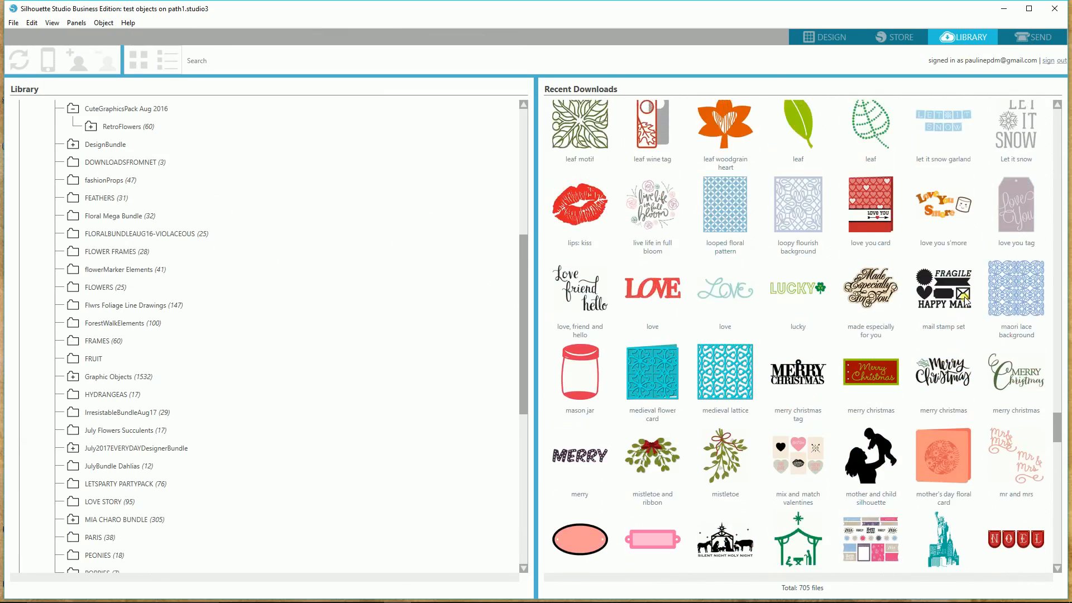
{"action": "scroll", "coordinate": [966, 302], "scroll_direction": "up", "scroll_amount": 5}
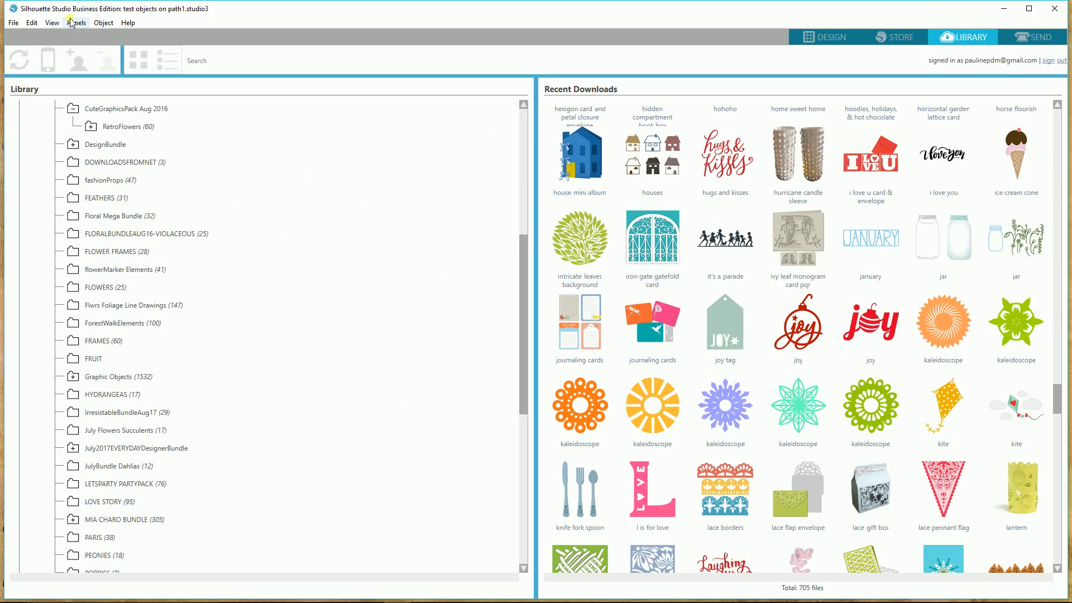
{"action": "left_click", "coordinate": [827, 37]}
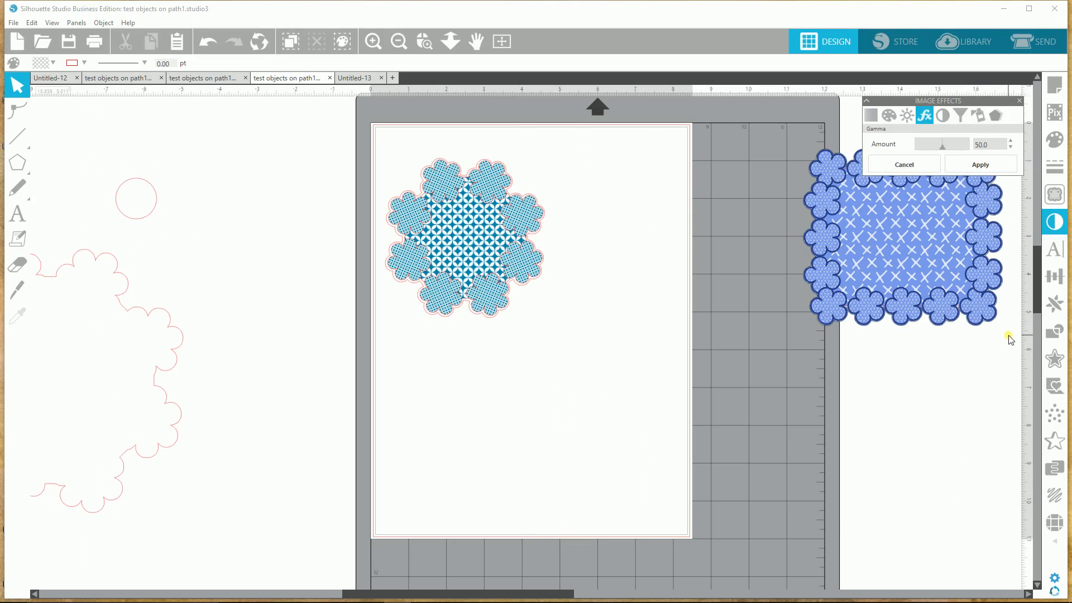
{"action": "key", "text": "super"}
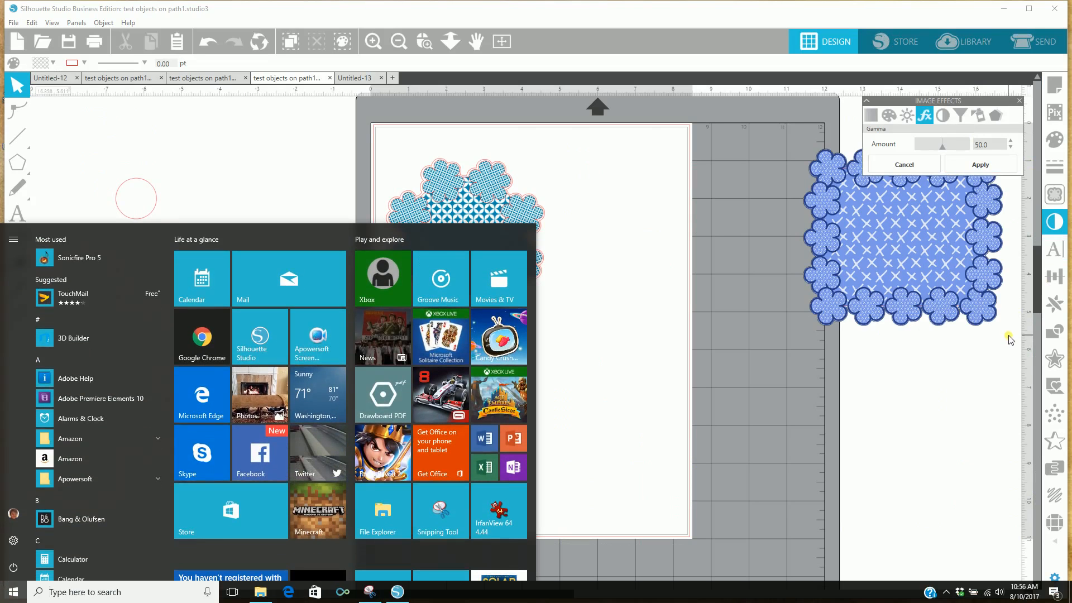